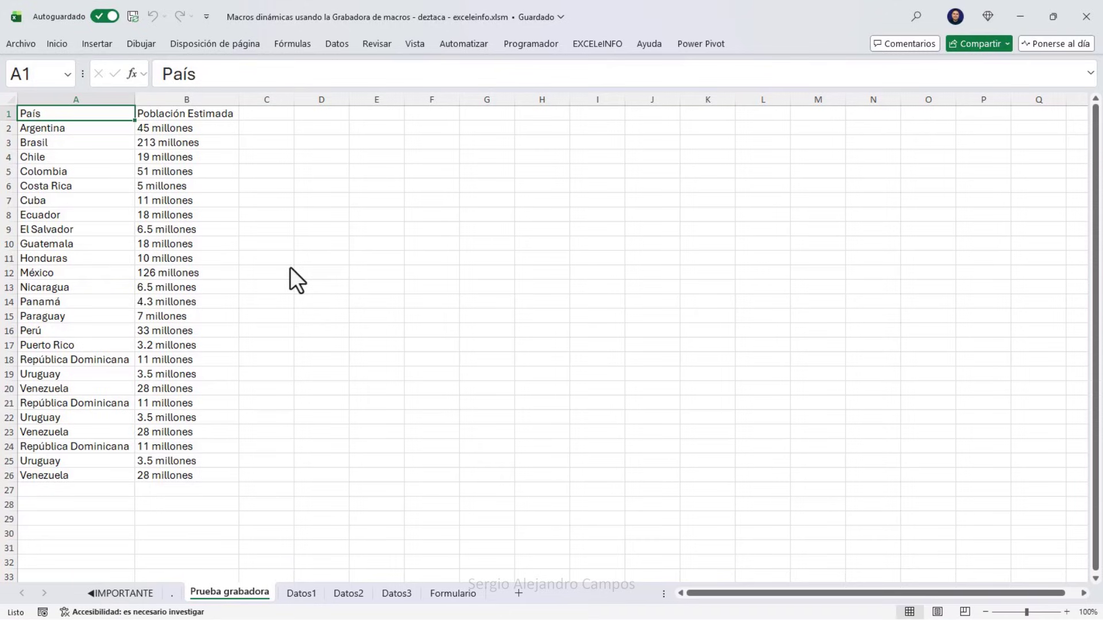
Confirm Programador is ticked in the ribbon customisation options, then open the Record Macro dialog.
click(542, 42)
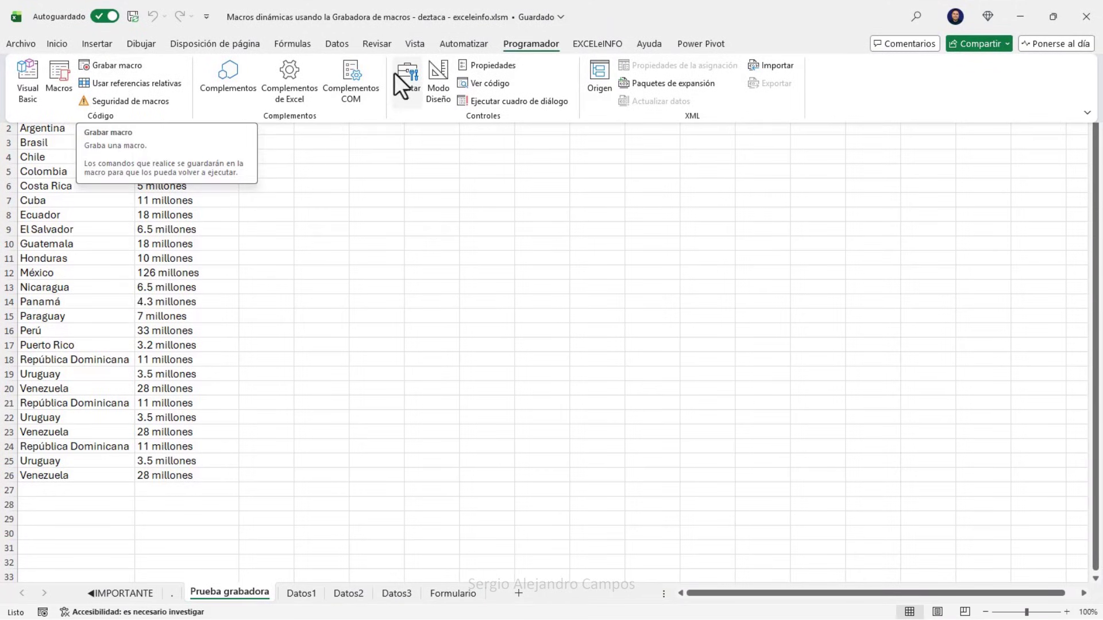
click(29, 48)
click(69, 594)
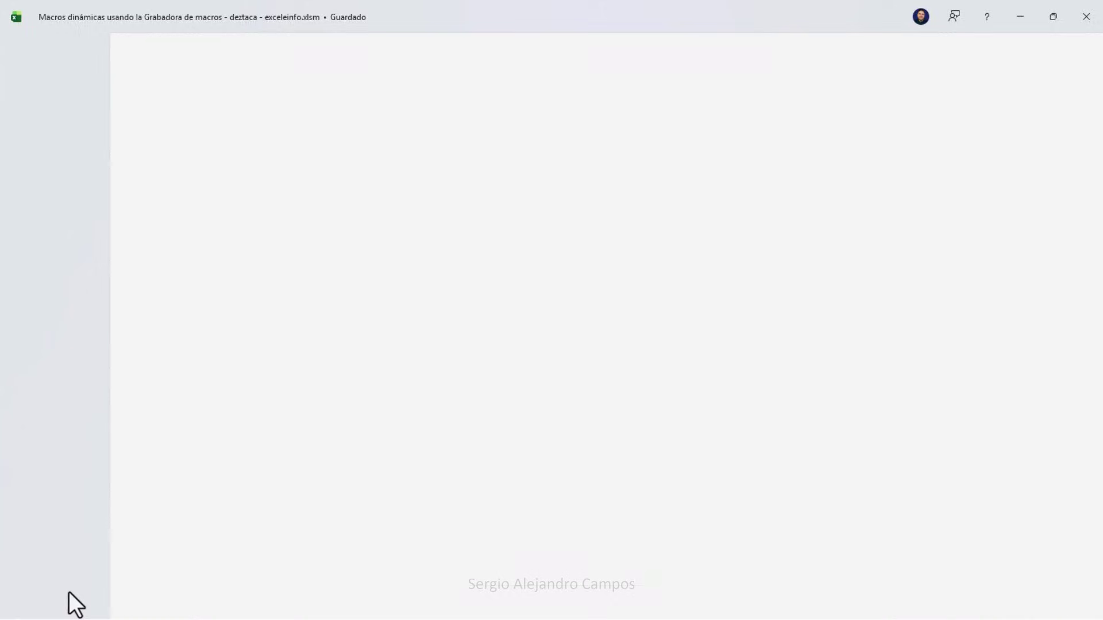
click(363, 288)
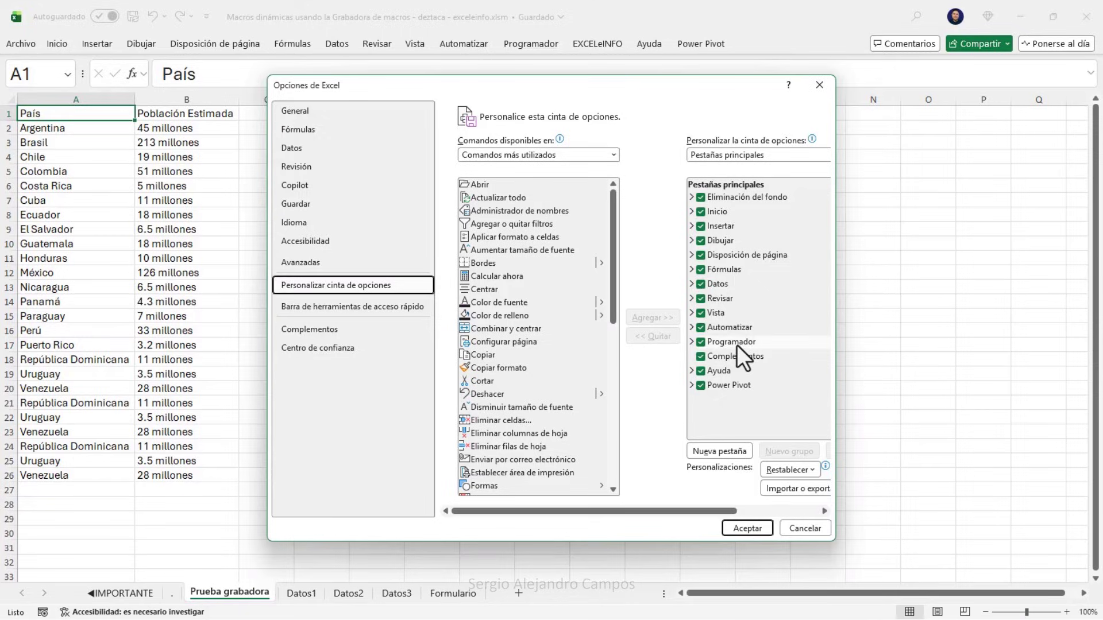
click(819, 85)
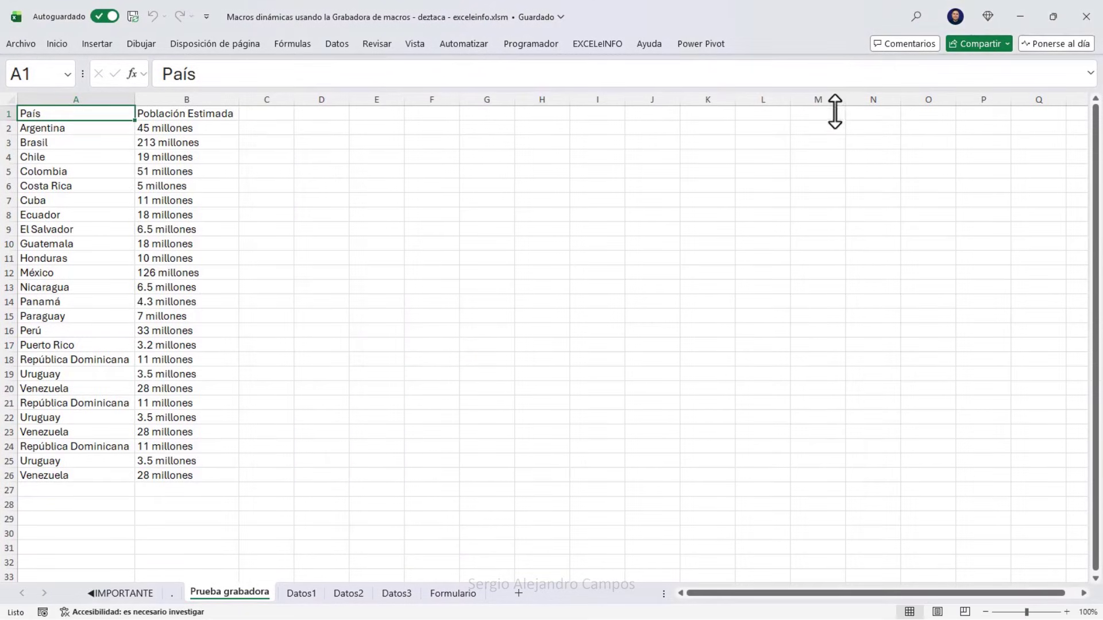
click(535, 44)
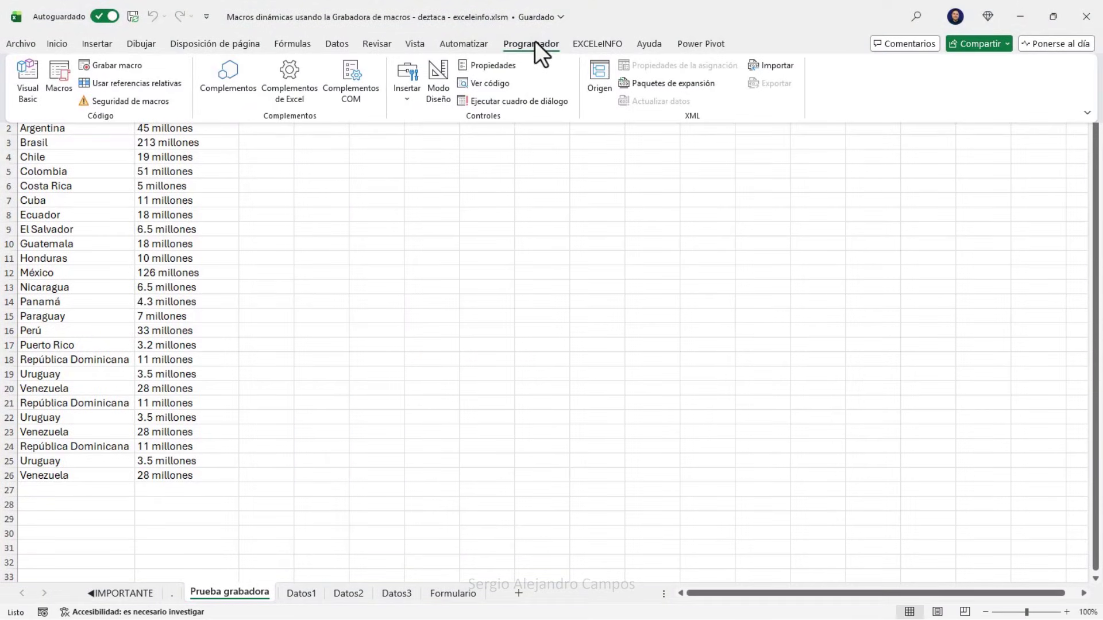
click(118, 67)
Start recording Macro2 with shortcut Ctrl+Shift+M, stored in Este libro.
click(464, 185)
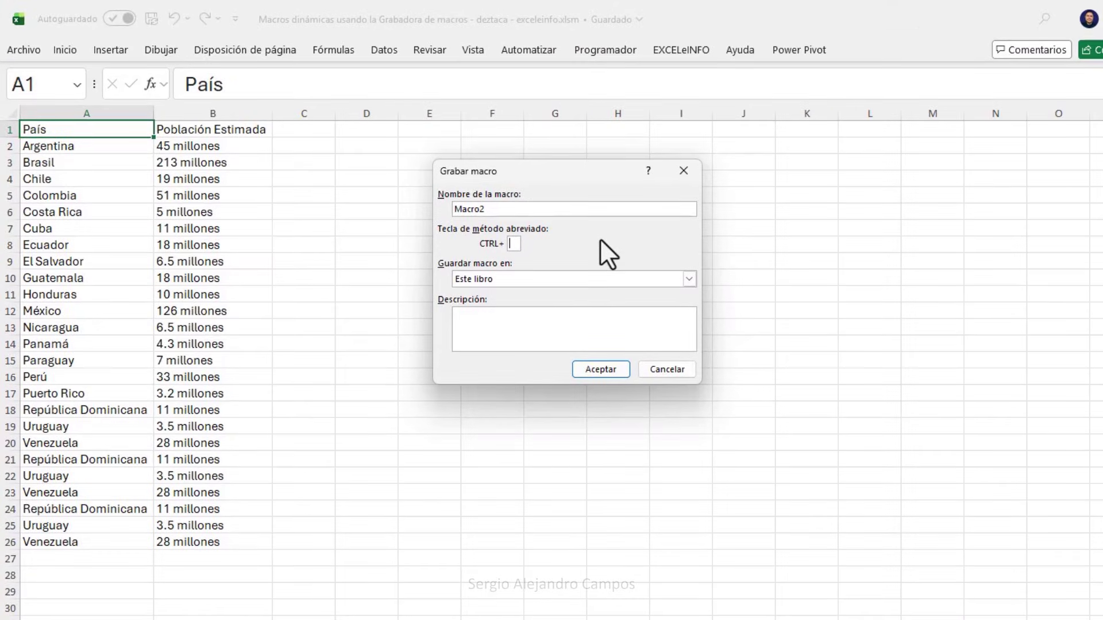
text(m)
key(BackSpace)
text(g)
key(BackSpace)
text(G)
key(BackSpace)
text(M)
click(536, 275)
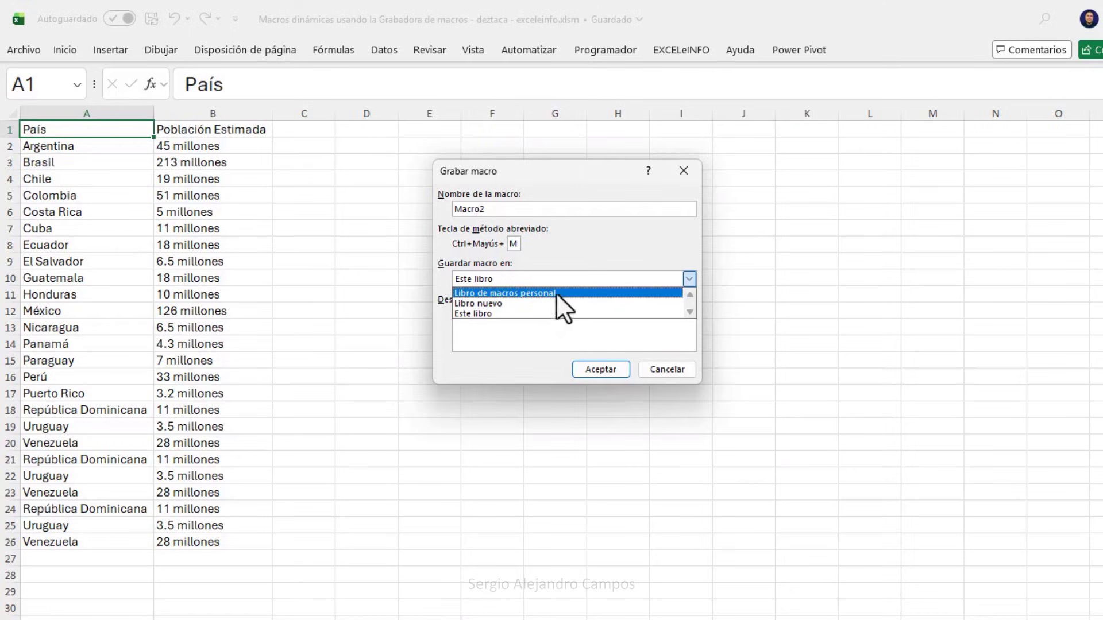
click(519, 314)
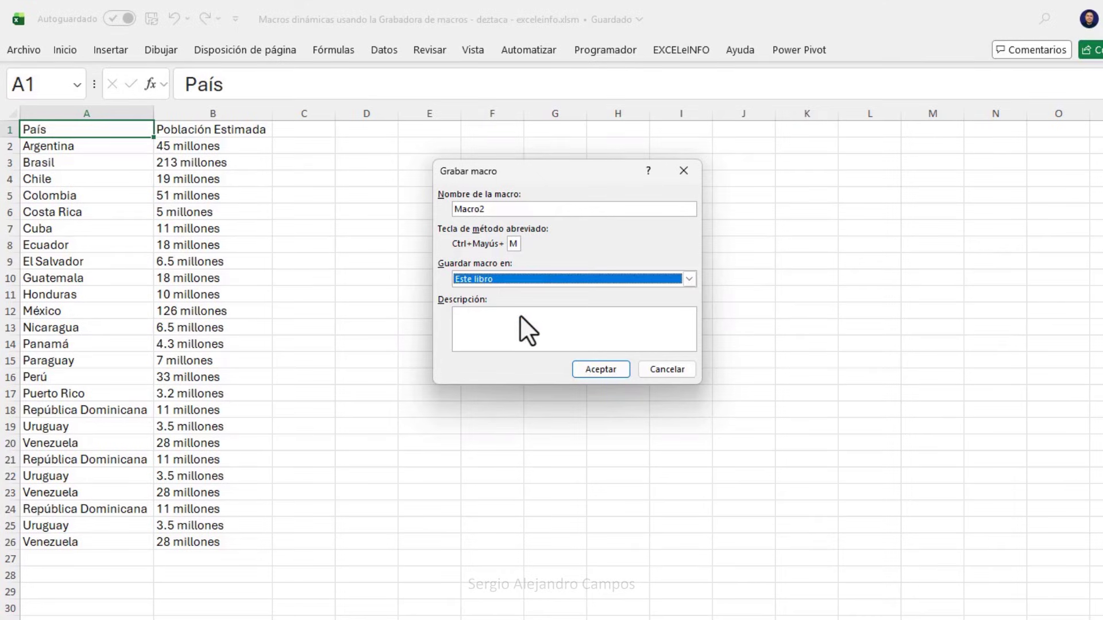
click(600, 369)
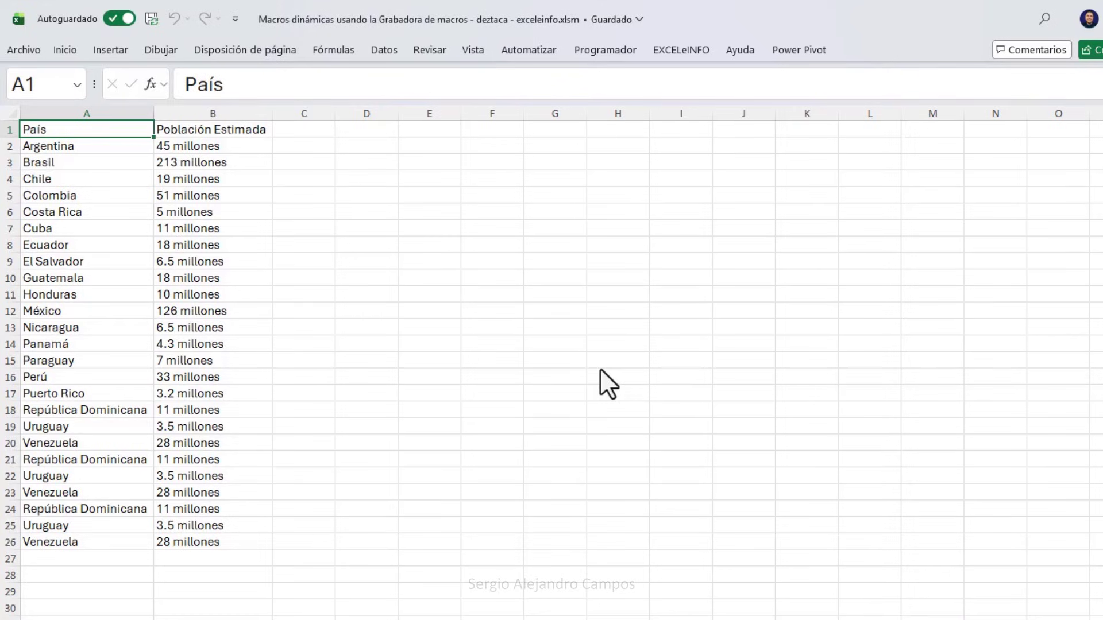
Fill the country table A1:B26 green, return to A1, and stop the recording.
drag(137, 133, 219, 537)
right_click(183, 178)
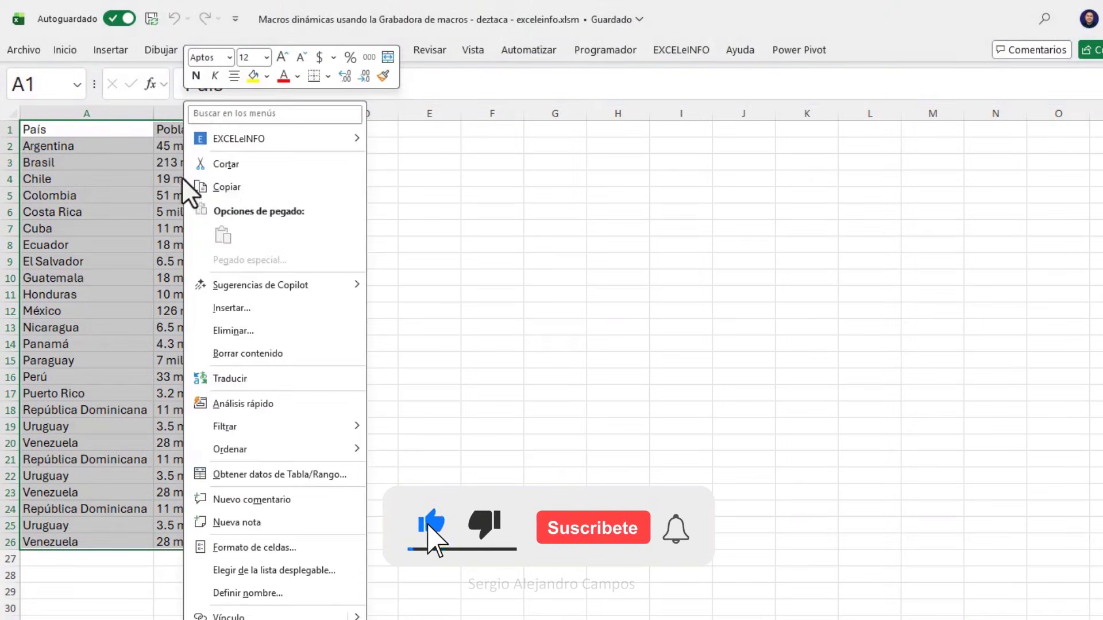
click(266, 78)
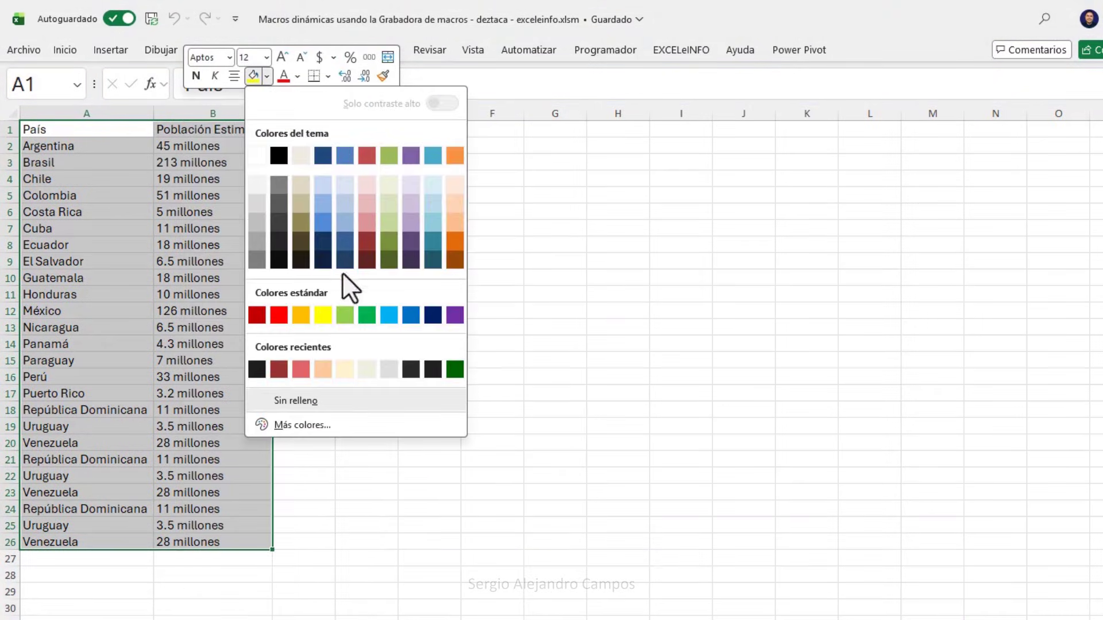
click(343, 317)
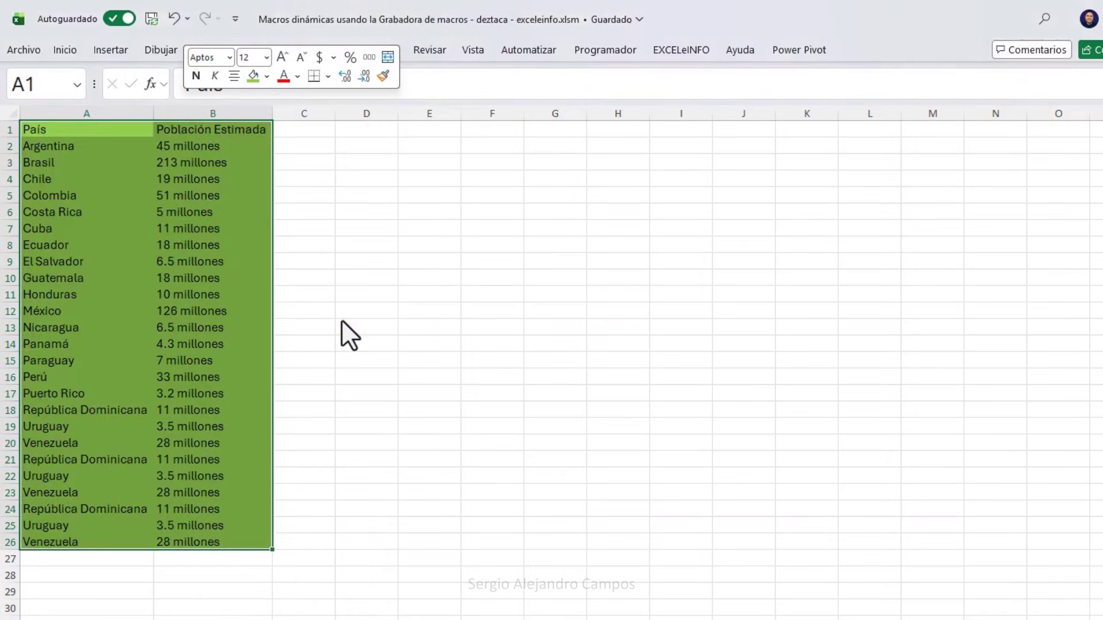
click(137, 129)
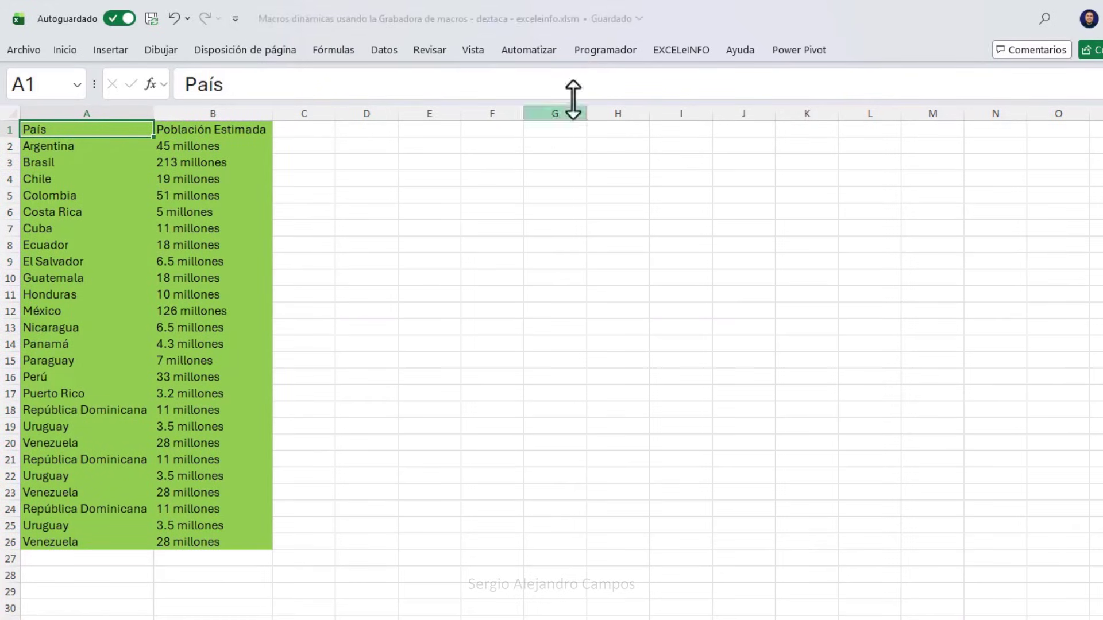
click(609, 50)
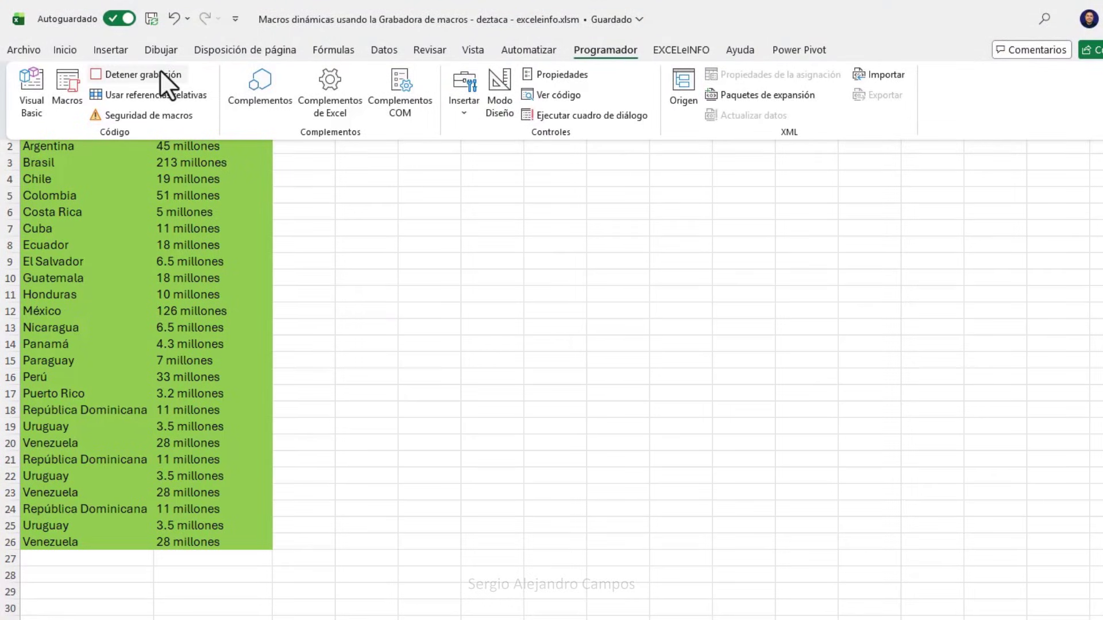
click(156, 71)
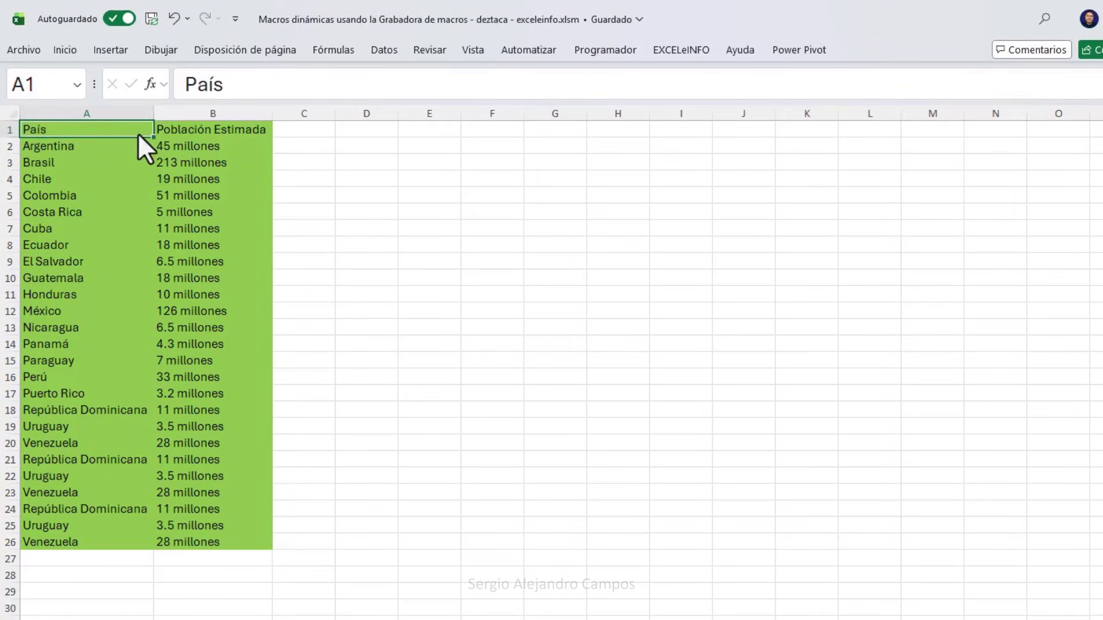
Set the country table A1:B26 to Sin relleno.
drag(138, 133, 209, 537)
right_click(210, 328)
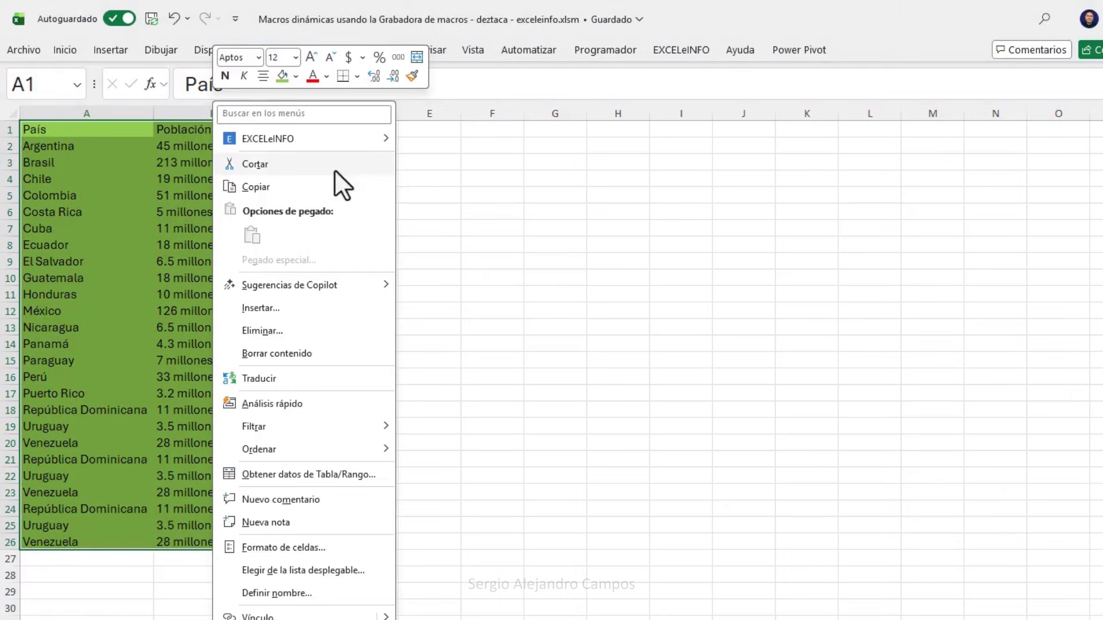
click(295, 76)
click(343, 399)
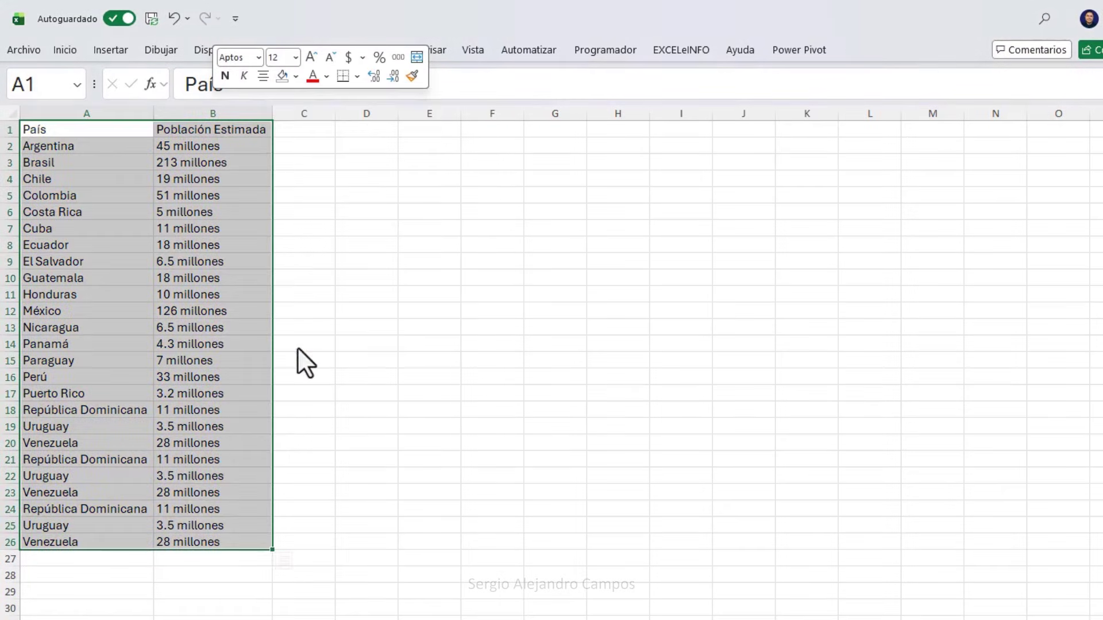
Copy the last three countries, A24:B26, and paste them into A27:B29.
click(119, 508)
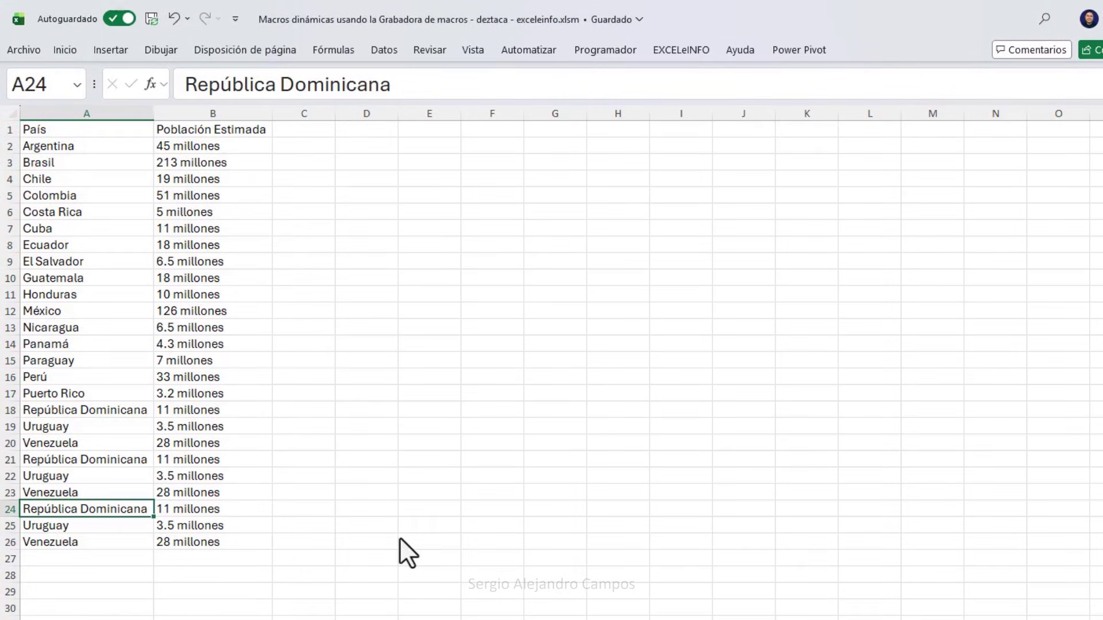
key(shift+Right)
key(shift+Down)
key(shift+Down)
key(ctrl+c)
key(Down)
key(Down)
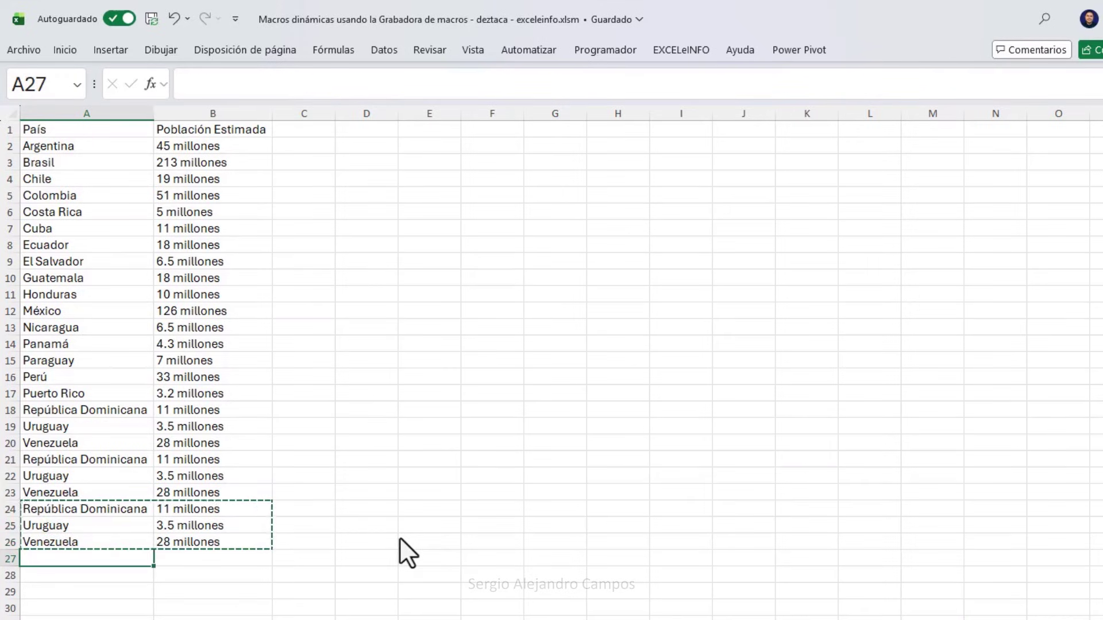
key(ctrl+v)
Run Macro2 from the Macros list to turn A1:B26 green again.
click(49, 226)
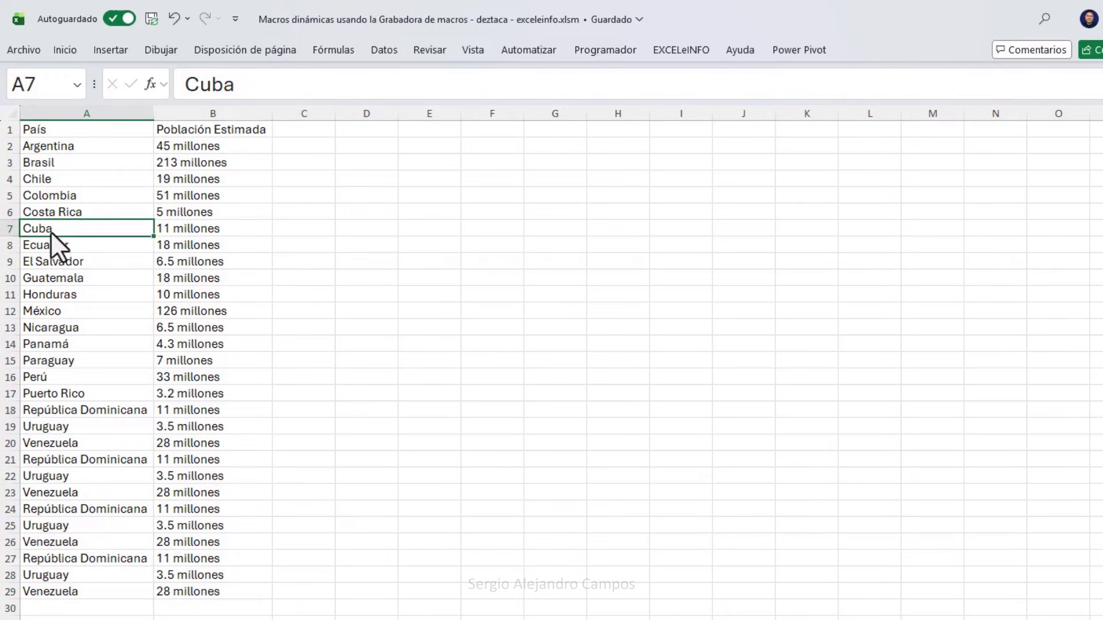
click(591, 53)
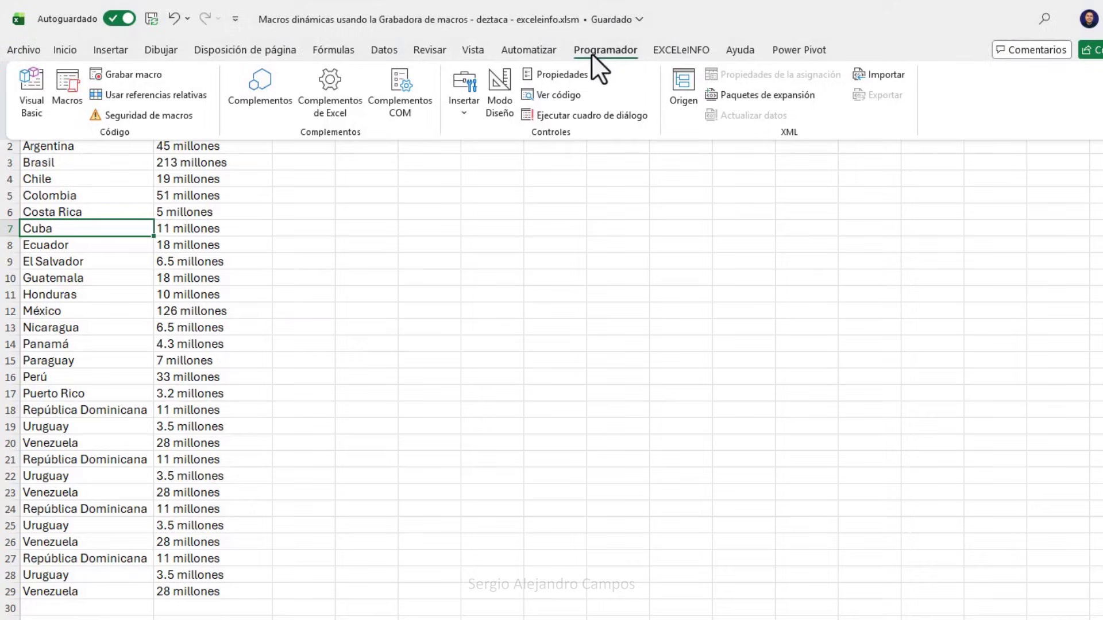
click(75, 89)
click(407, 235)
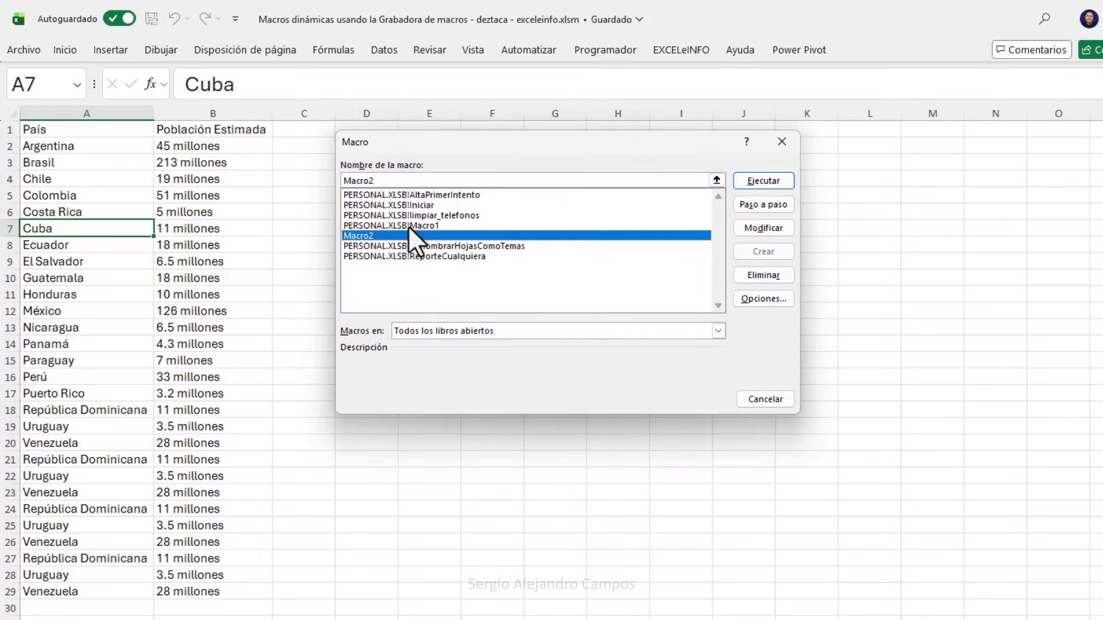
click(791, 179)
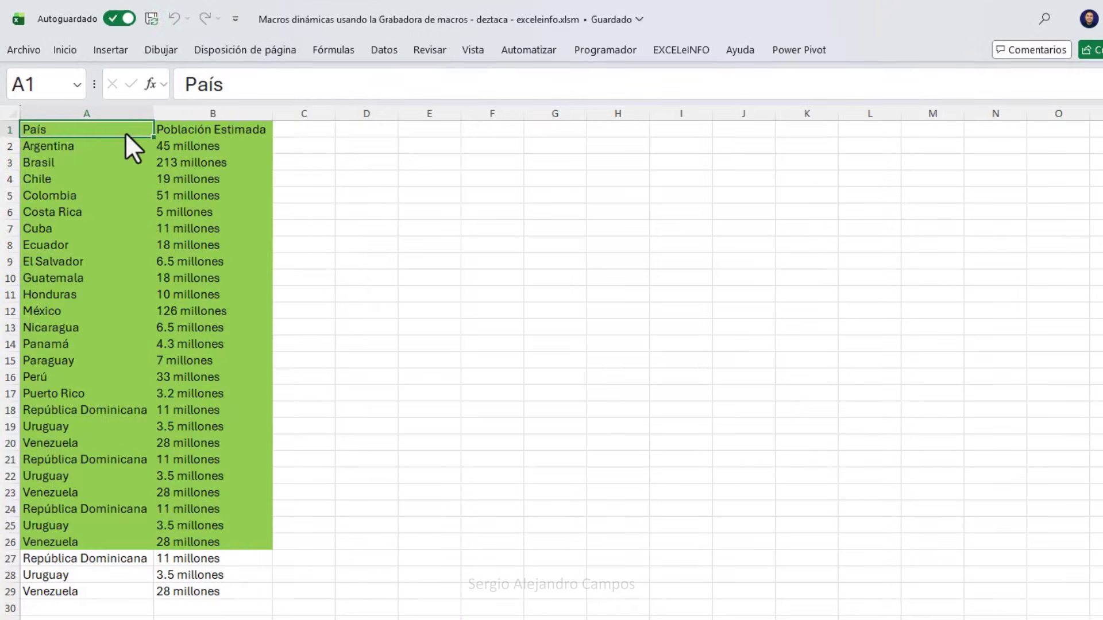
Select the full country list A1:B29 and set its fill to Sin relleno.
mouse_move(126, 132)
mouse_down()
mouse_move(239, 491)
mouse_move(237, 541)
mouse_up()
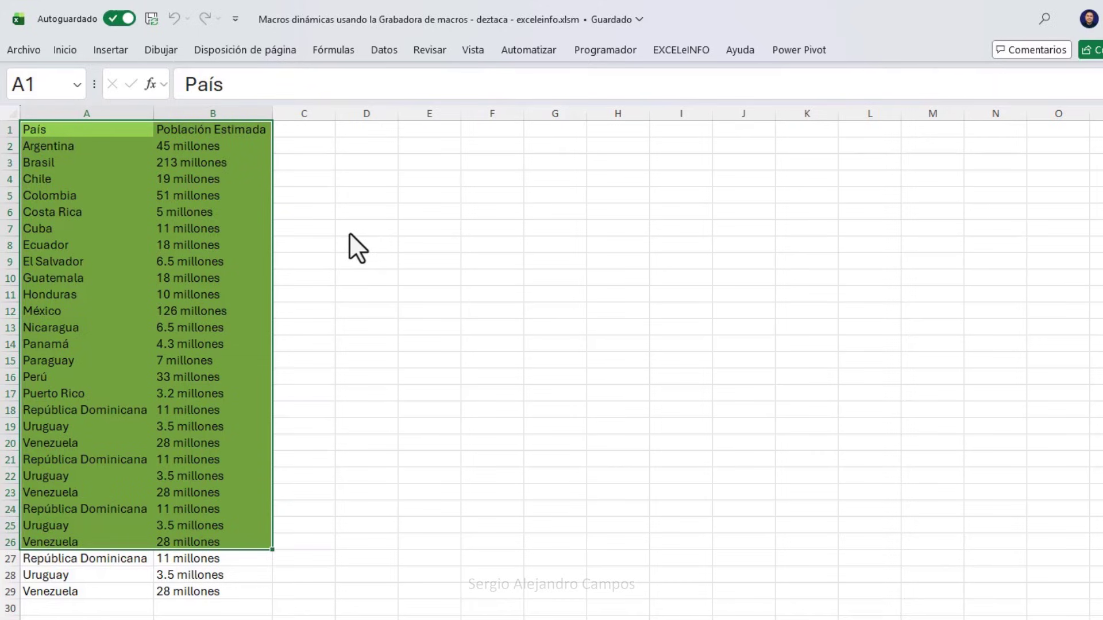
click(124, 126)
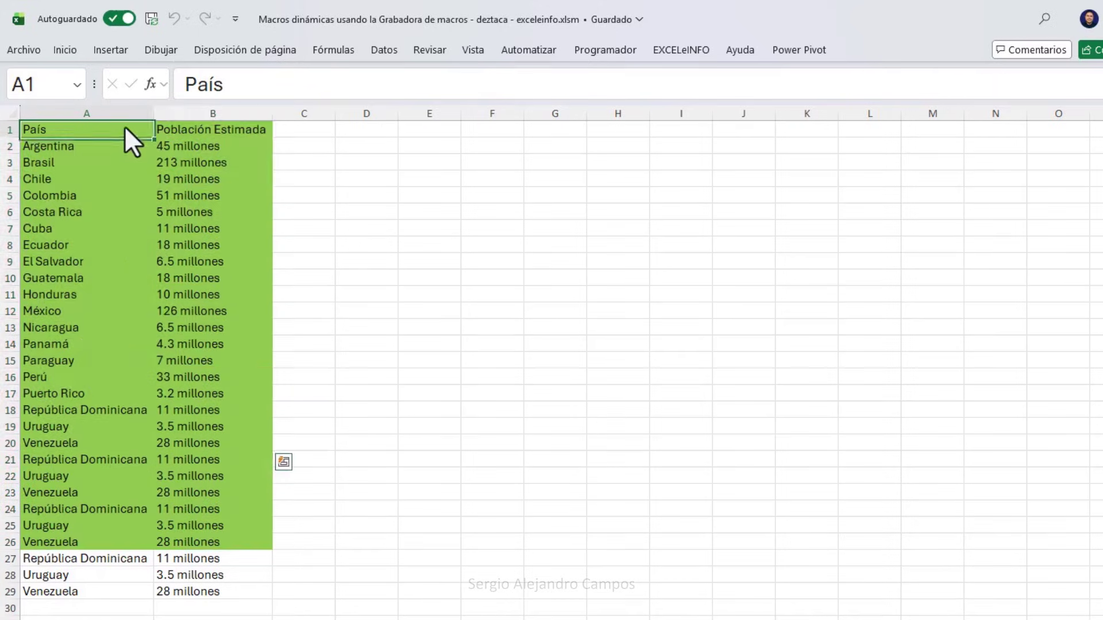
drag(125, 129, 224, 602)
click(124, 128)
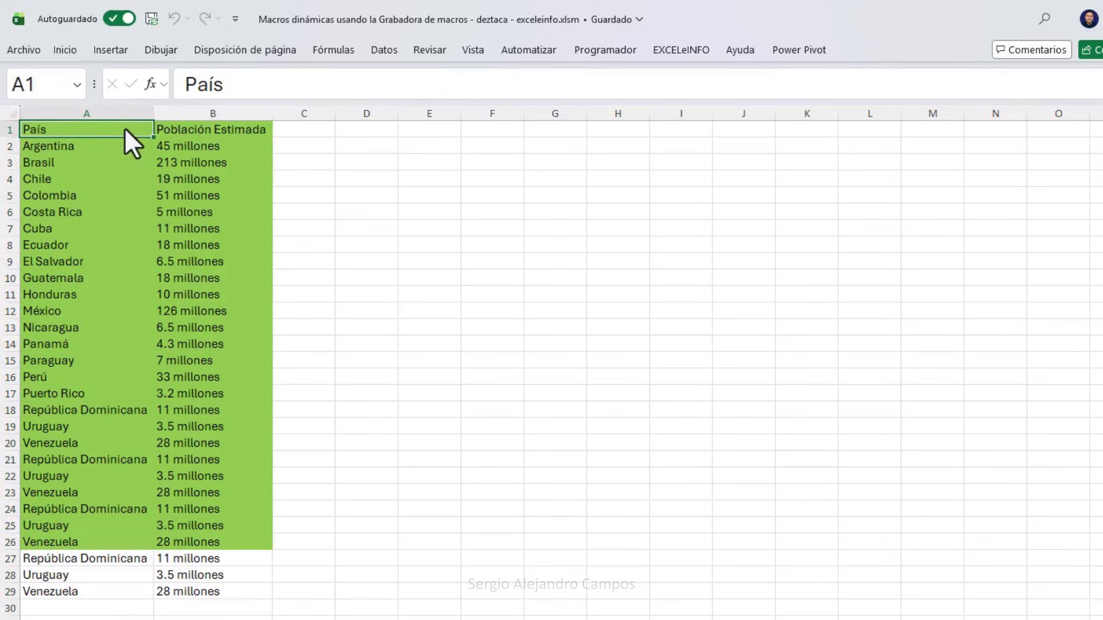
drag(123, 133, 214, 586)
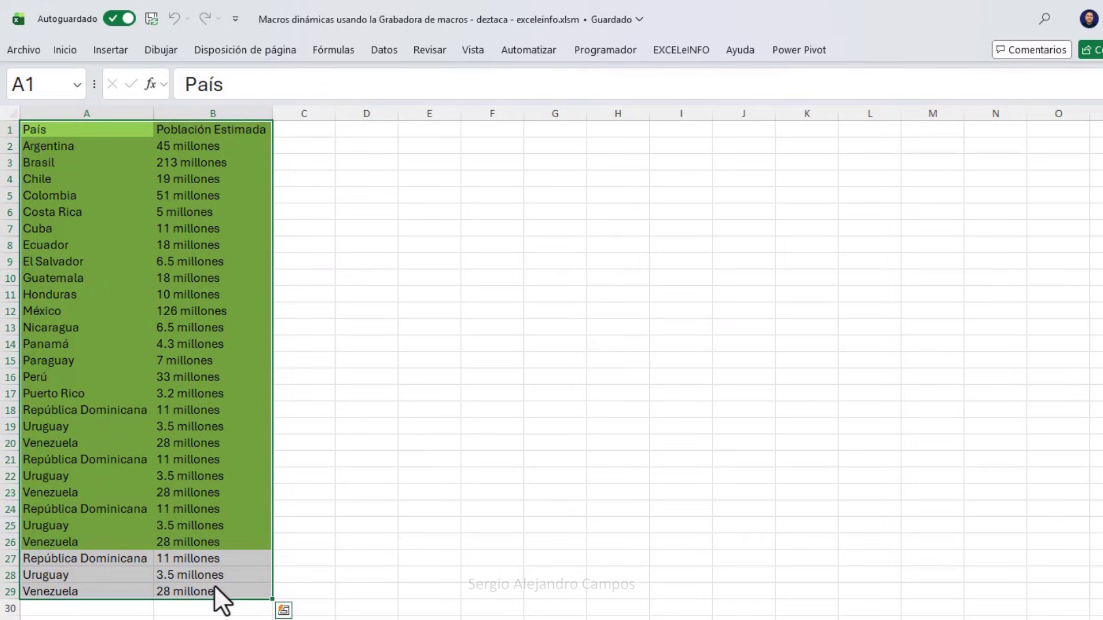
right_click(120, 190)
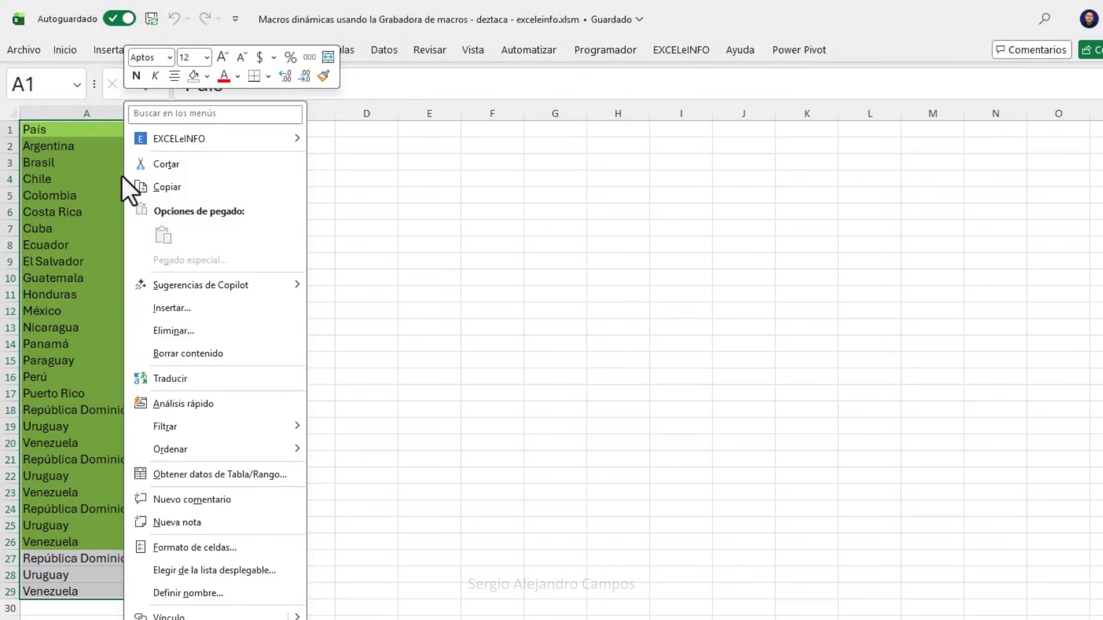
click(207, 77)
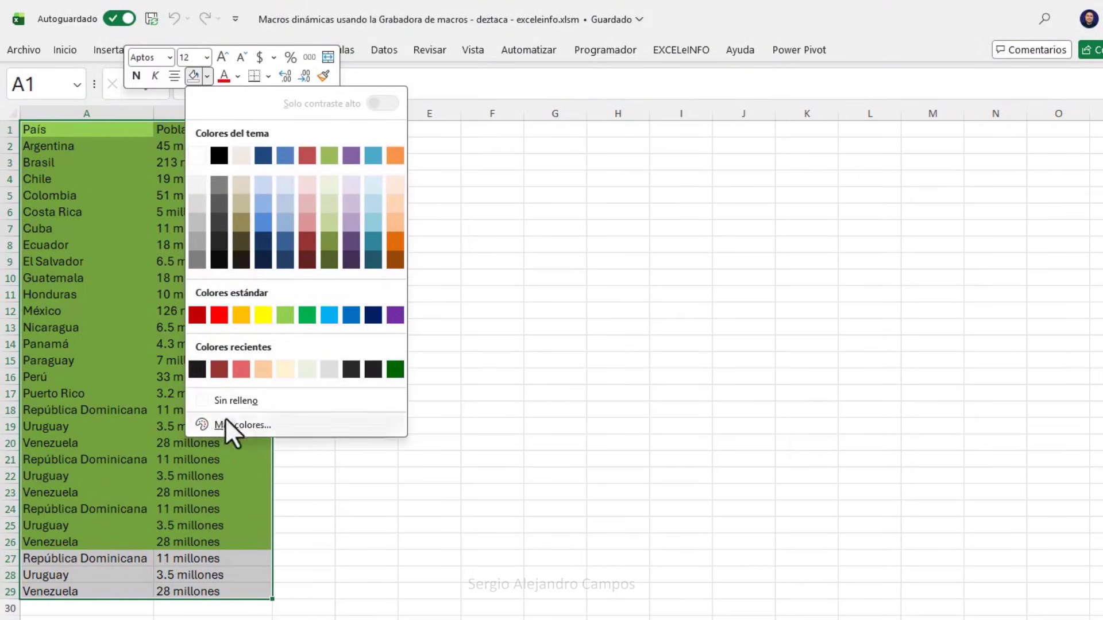
click(266, 404)
click(366, 129)
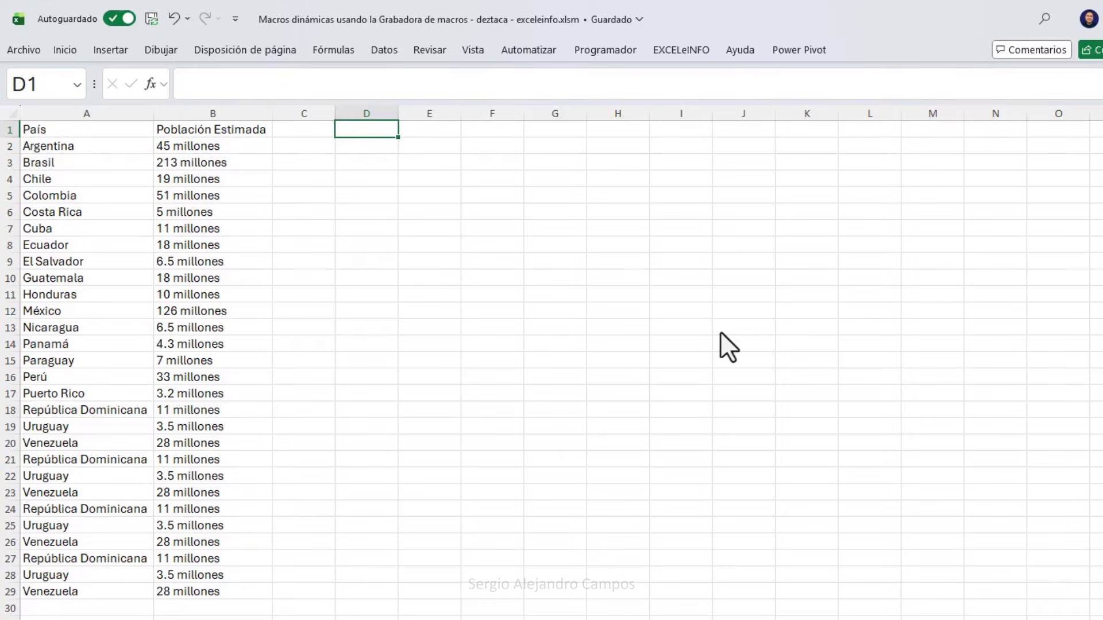
Enter =A1 in D1 and fill it down column D to row 29.
text(=)
key(Left)
key(Left)
key(Left)
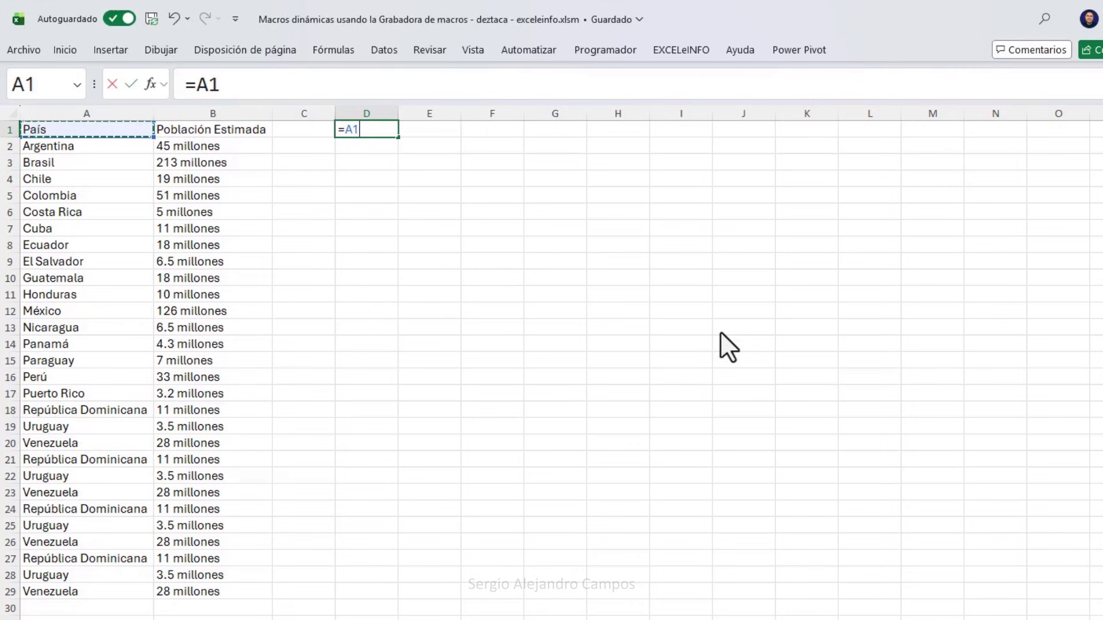
key(Return)
click(381, 135)
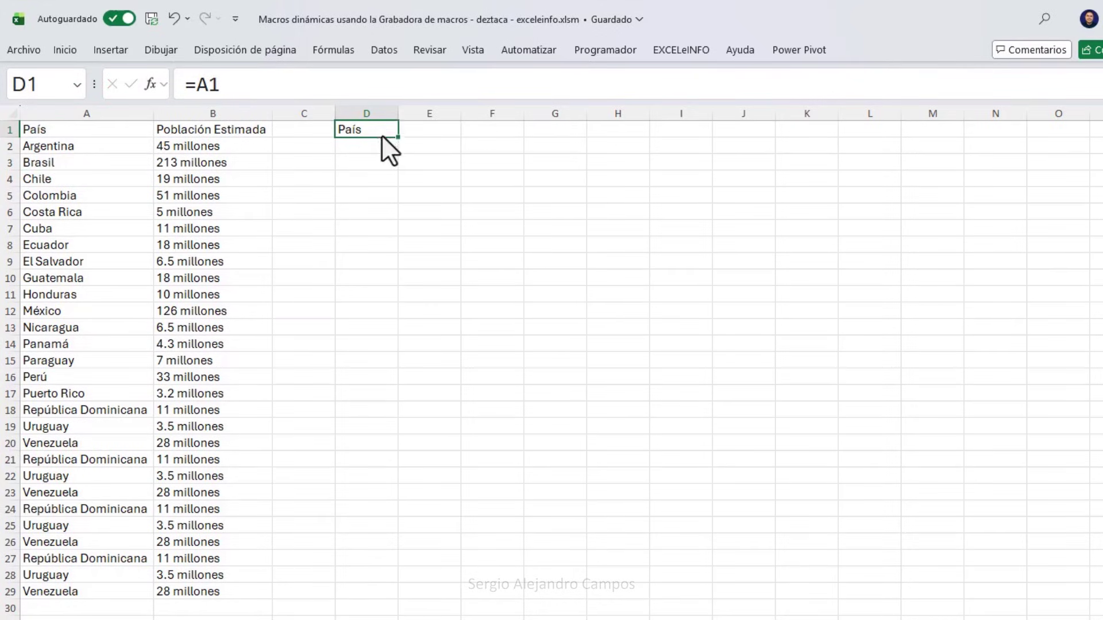
drag(397, 138, 372, 601)
Inspect the copied formulas in column D to see their relative references shift down column A.
key(Down)
key(Down)
key(Down)
key(F2)
key(Return)
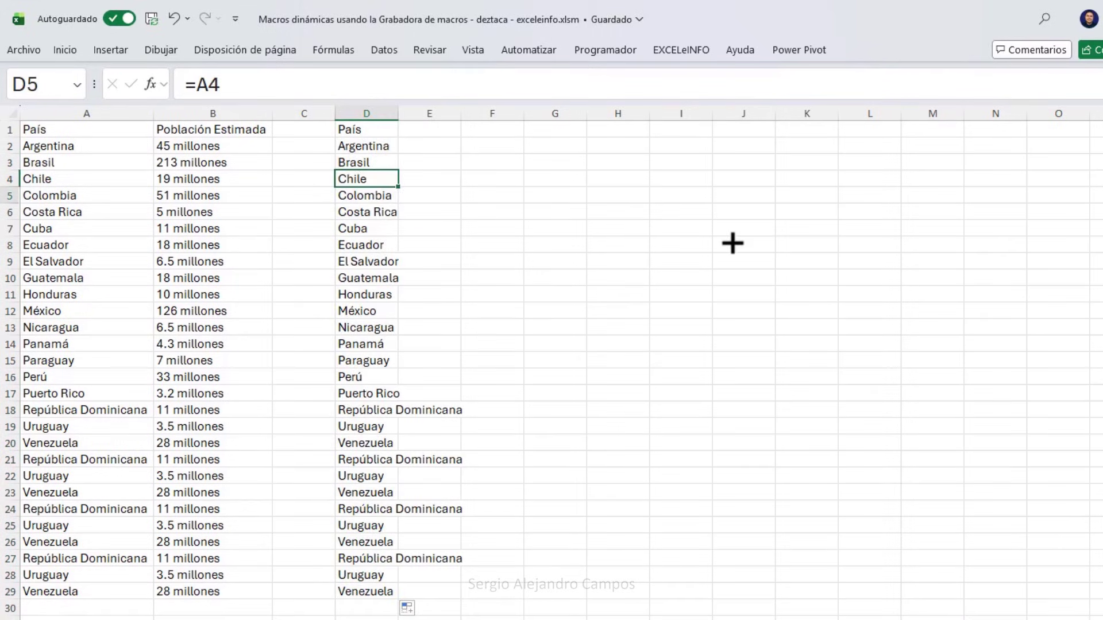
key(F2)
key(Return)
key(F2)
key(Return)
key(F2)
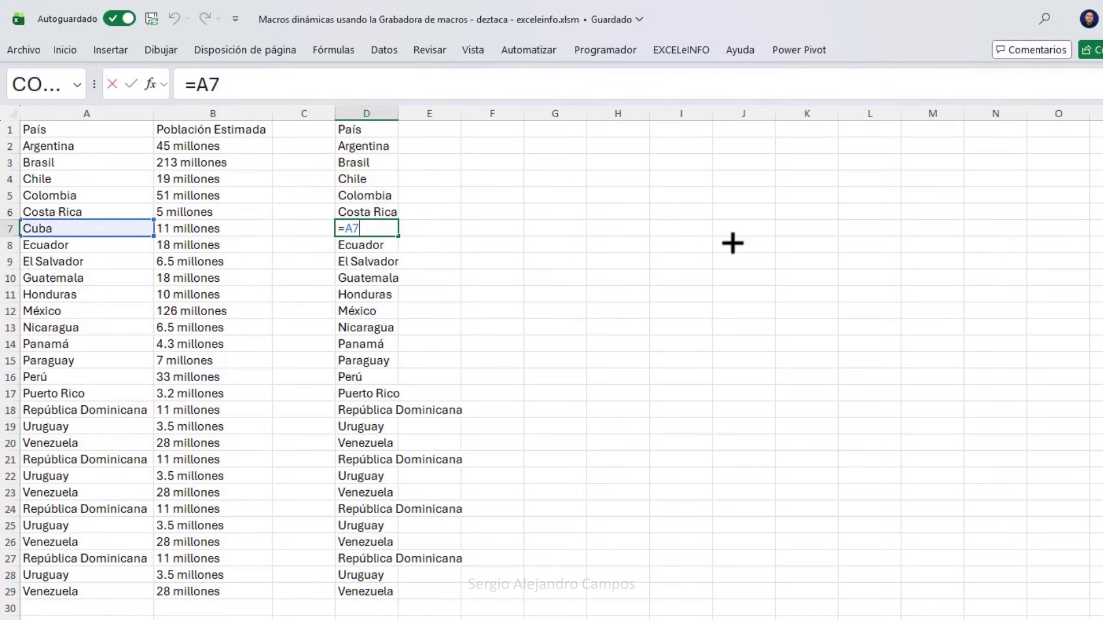
key(Return)
key(F2)
key(Return)
key(F2)
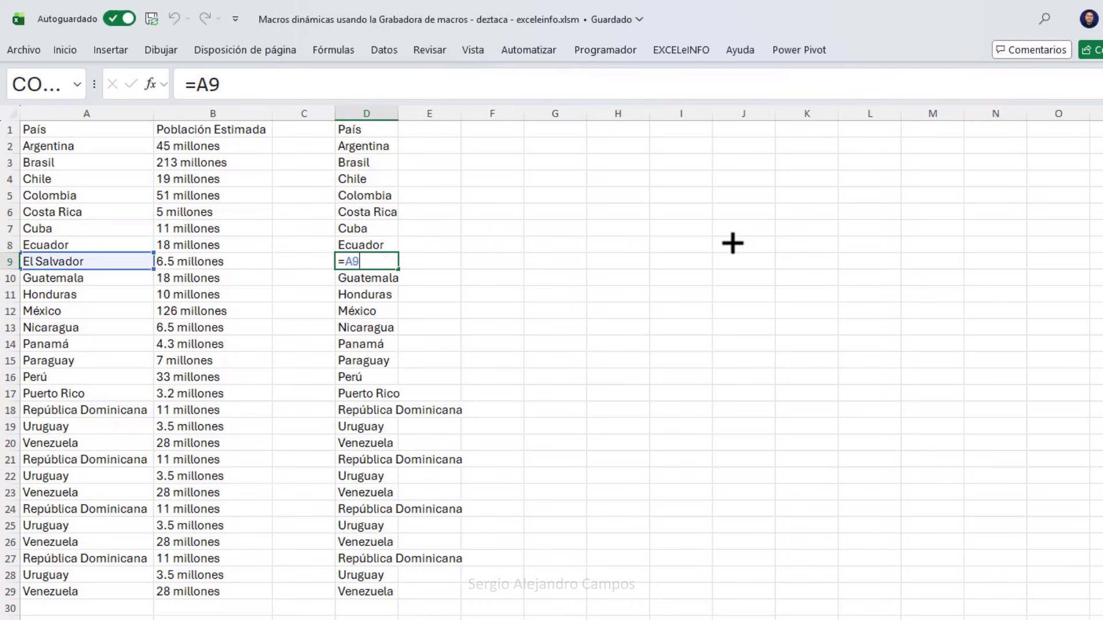
key(Return)
key(F2)
key(Escape)
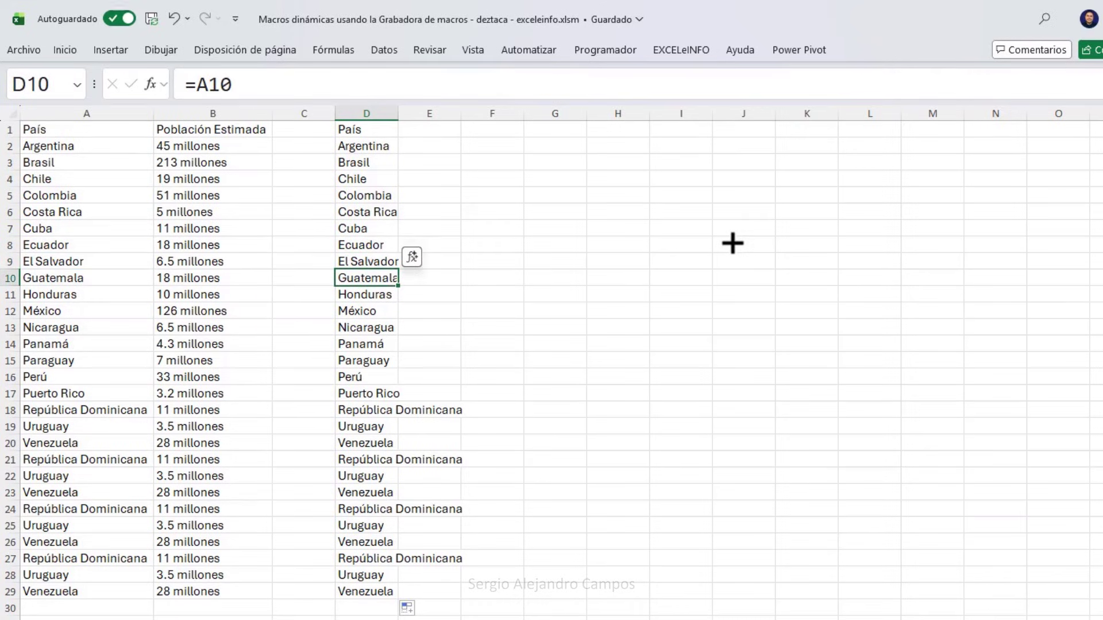
Clear the formulas from D1:D29.
key(ctrl+Up)
key(ctrl+shift+Down)
key(Delete)
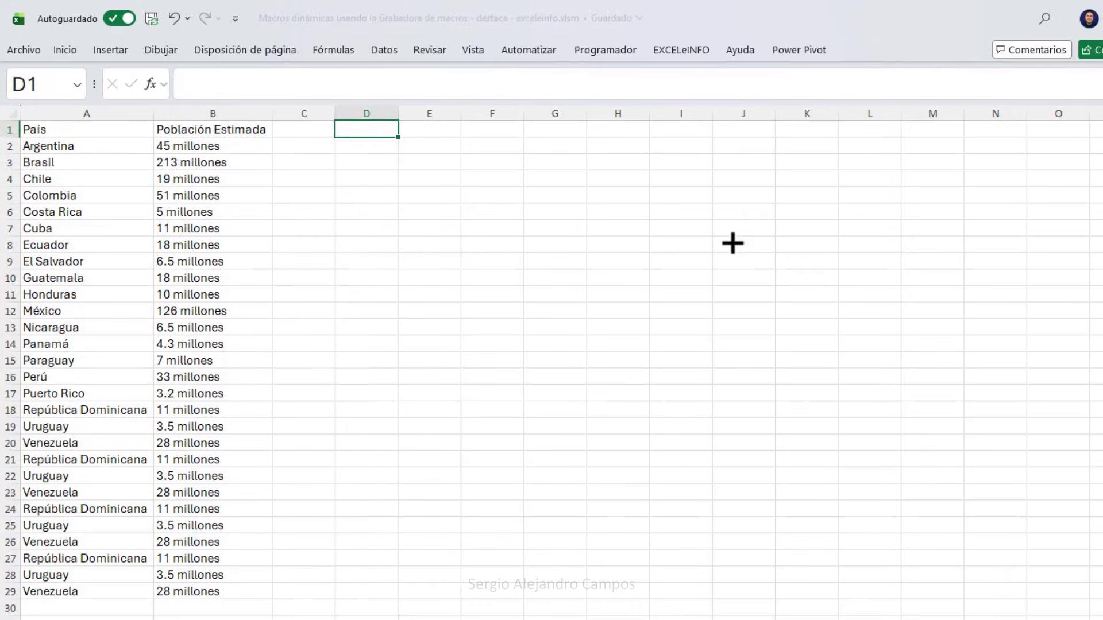
Enter the absolute formula =$A$1 in D1 and fill it down to D29.
text(=)
key(Left)
key(Left)
key(Left)
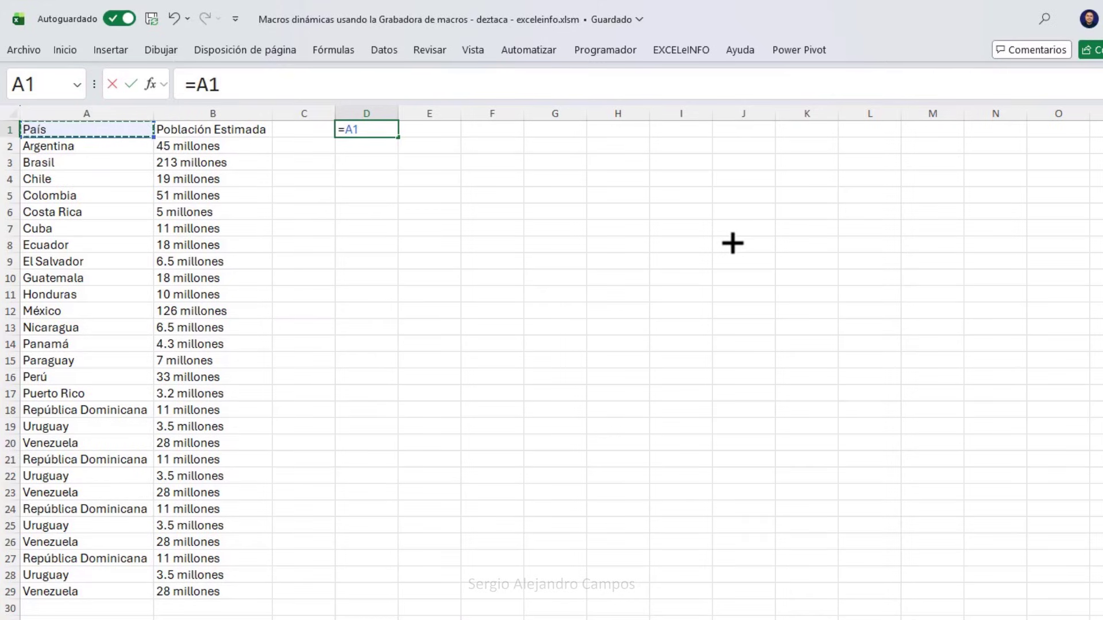
key(F4)
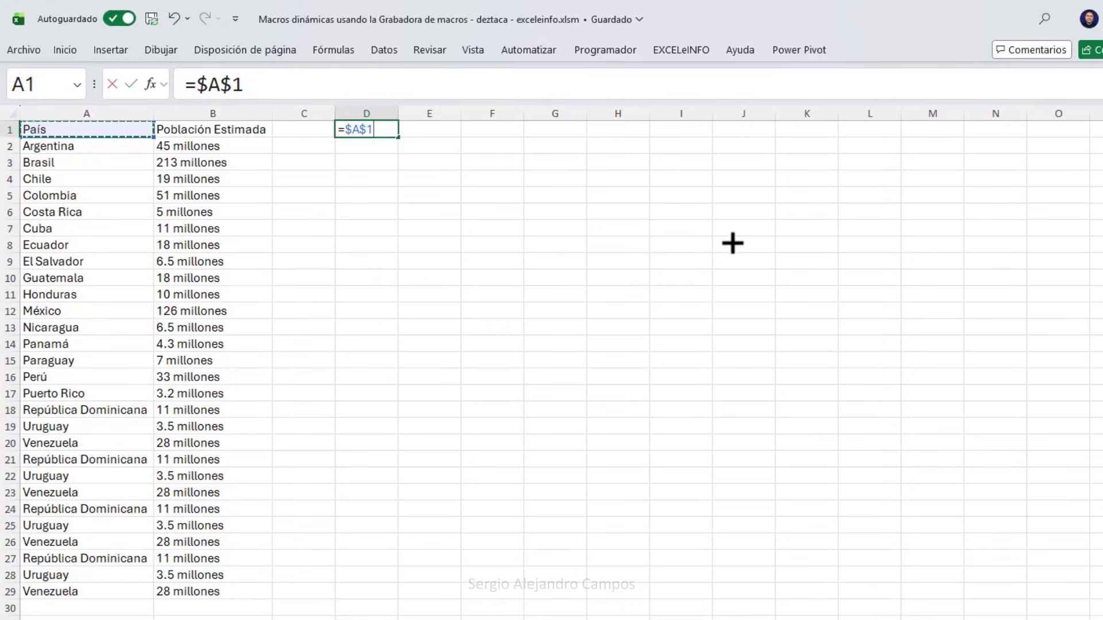
key(Return)
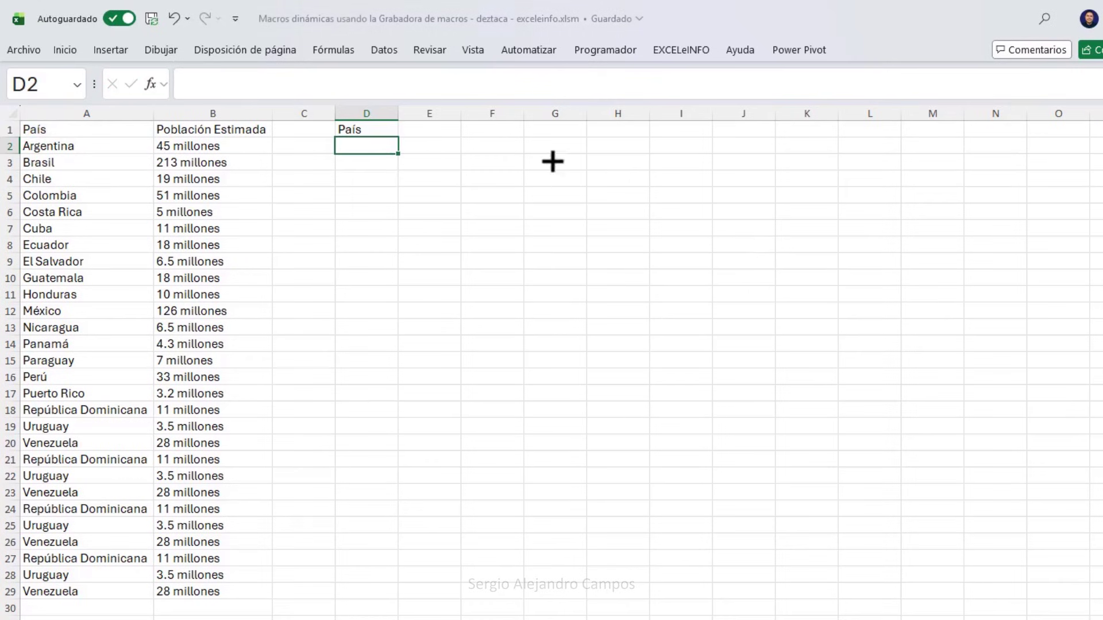
click(377, 132)
drag(395, 139, 402, 594)
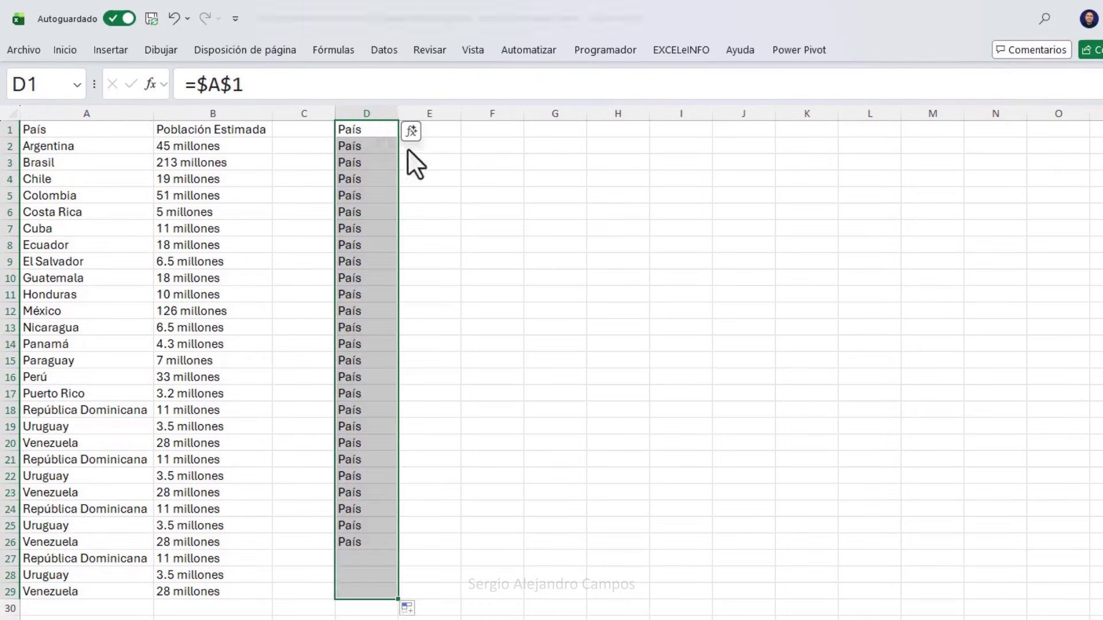
Inspect D1 and the cells below to confirm each still references $A$1.
click(375, 130)
double_click(375, 130)
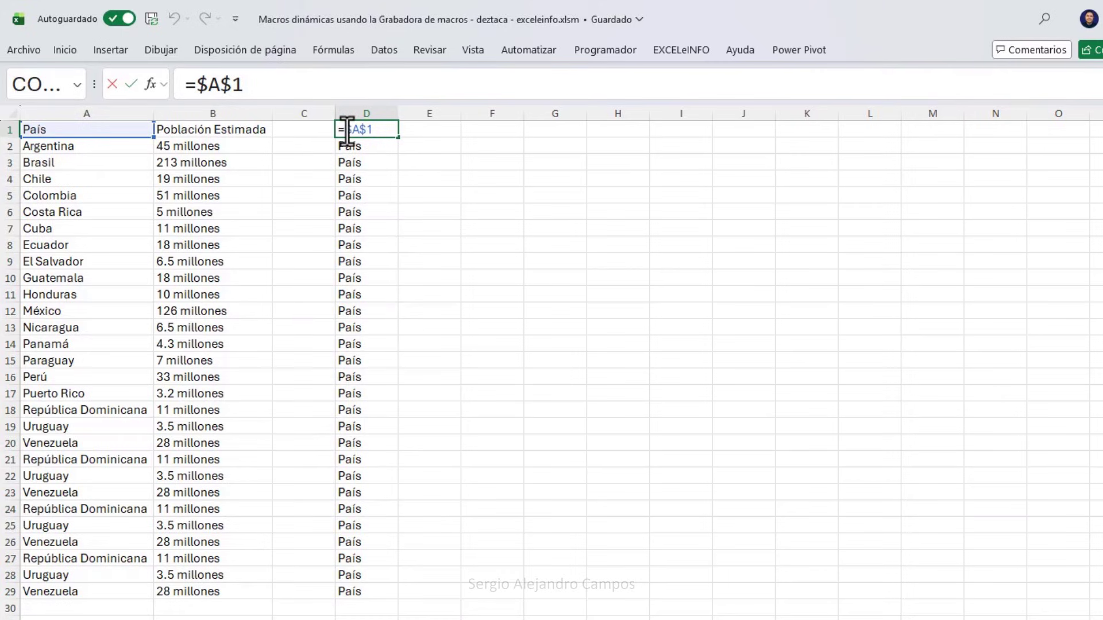
drag(348, 131, 378, 132)
key(Escape)
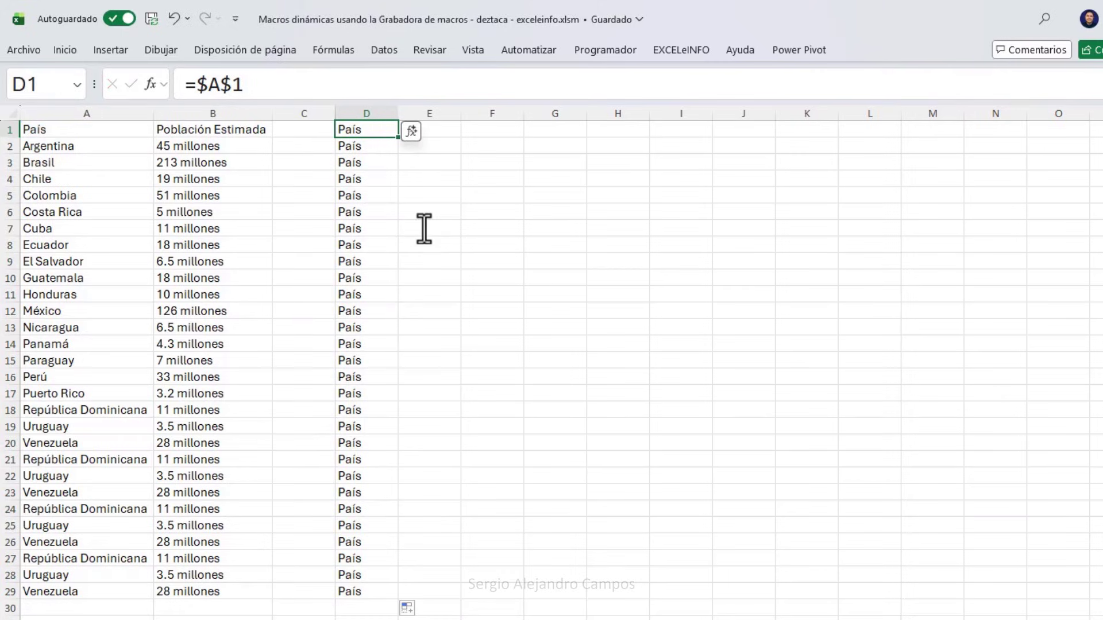
key(Return)
key(F2)
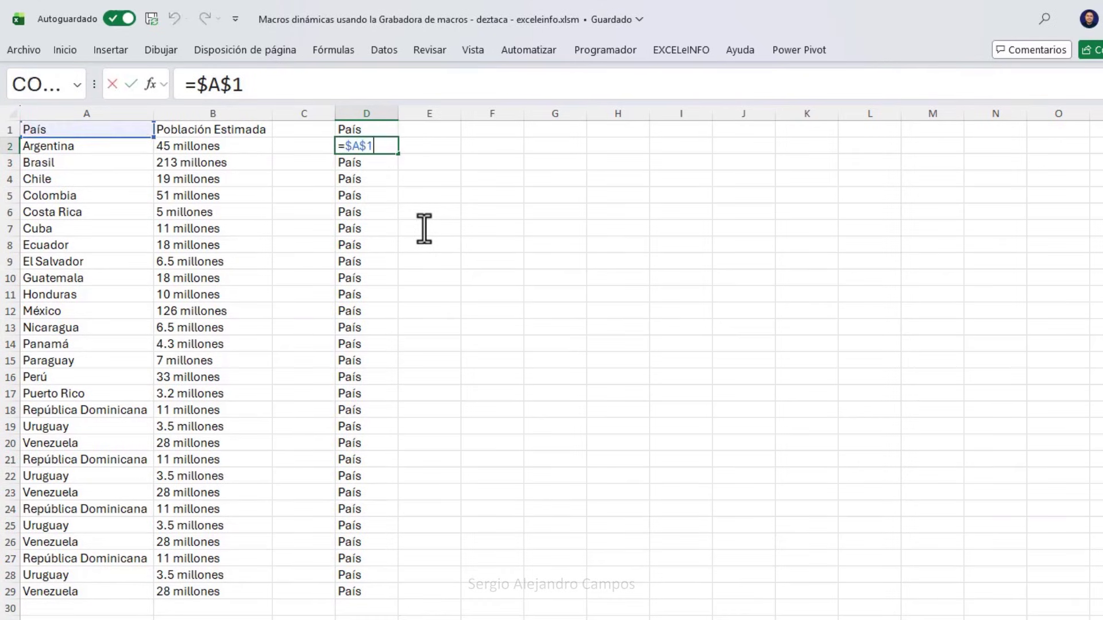
key(Return)
key(F2)
key(Return)
key(Return)
key(F2)
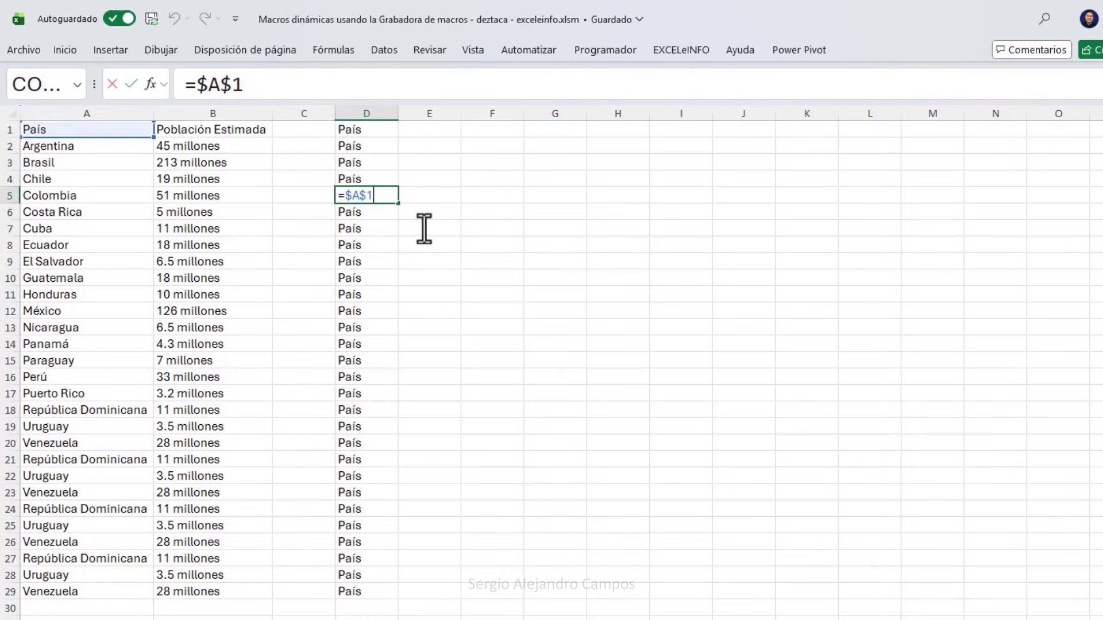
key(Return)
key(F2)
key(Return)
Clear the repeated País values from D1:D29.
key(ctrl+Up)
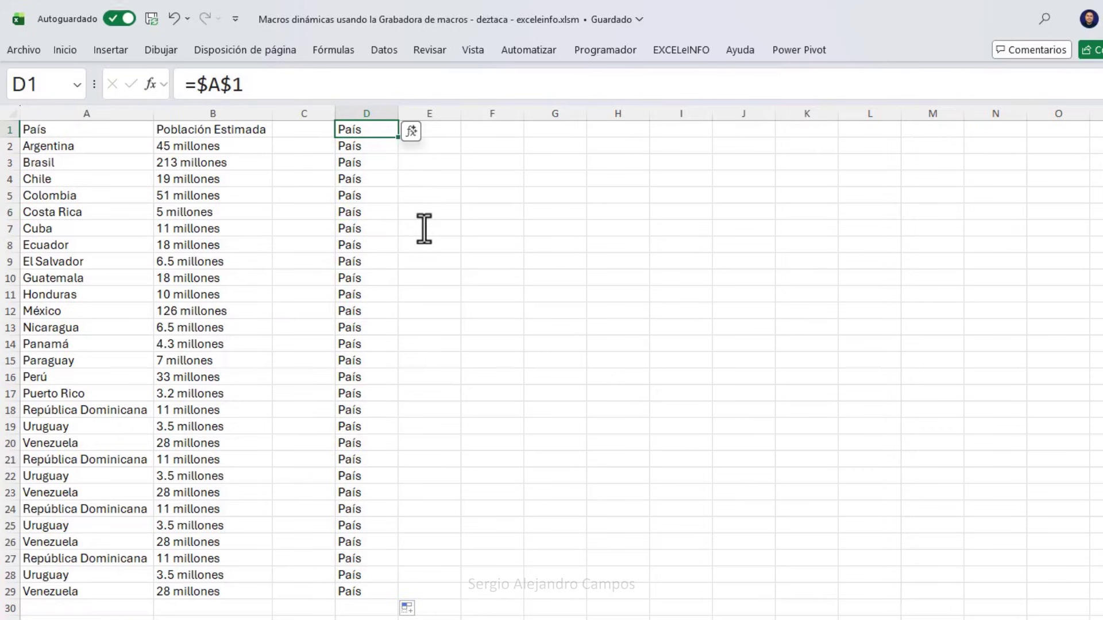
key(ctrl+shift+Down)
key(Delete)
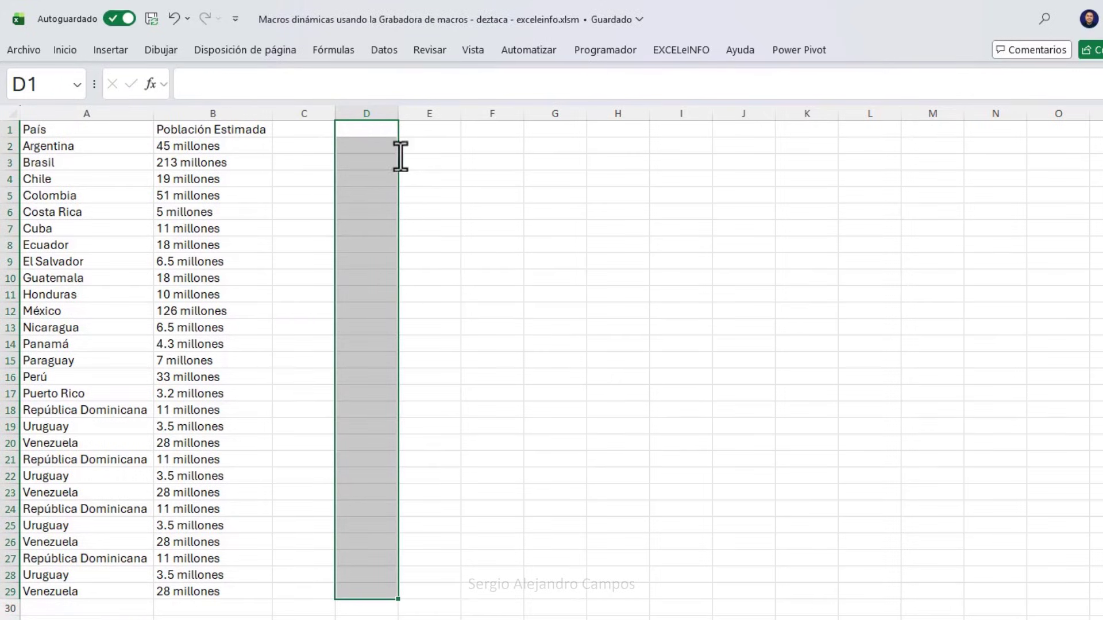
Review the País and Población Estimada headers and the Chile cell A4.
click(146, 132)
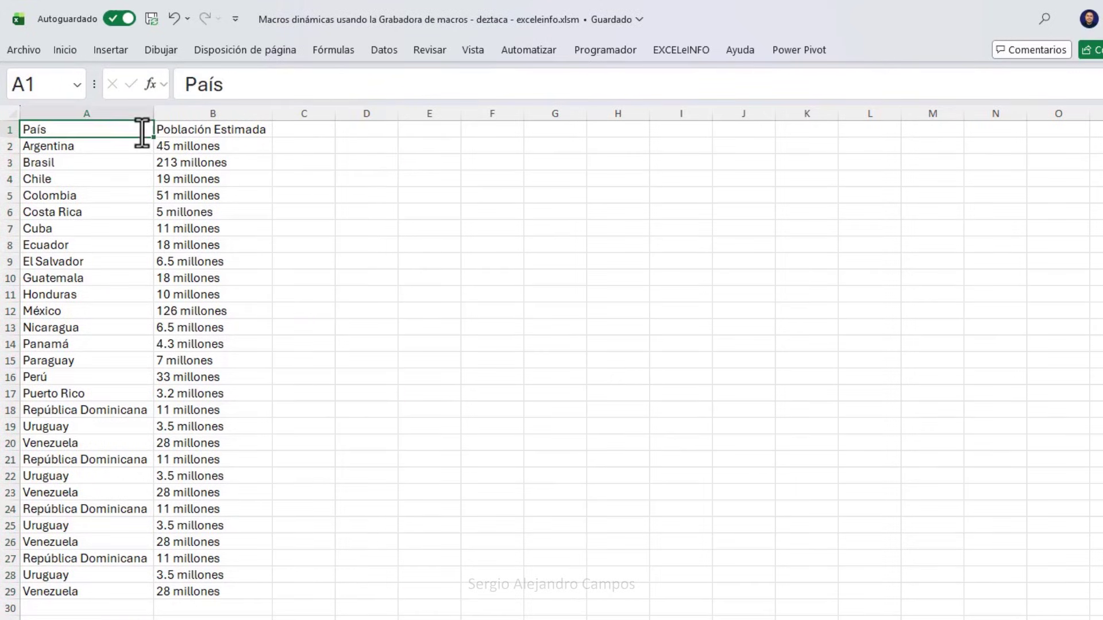
click(195, 133)
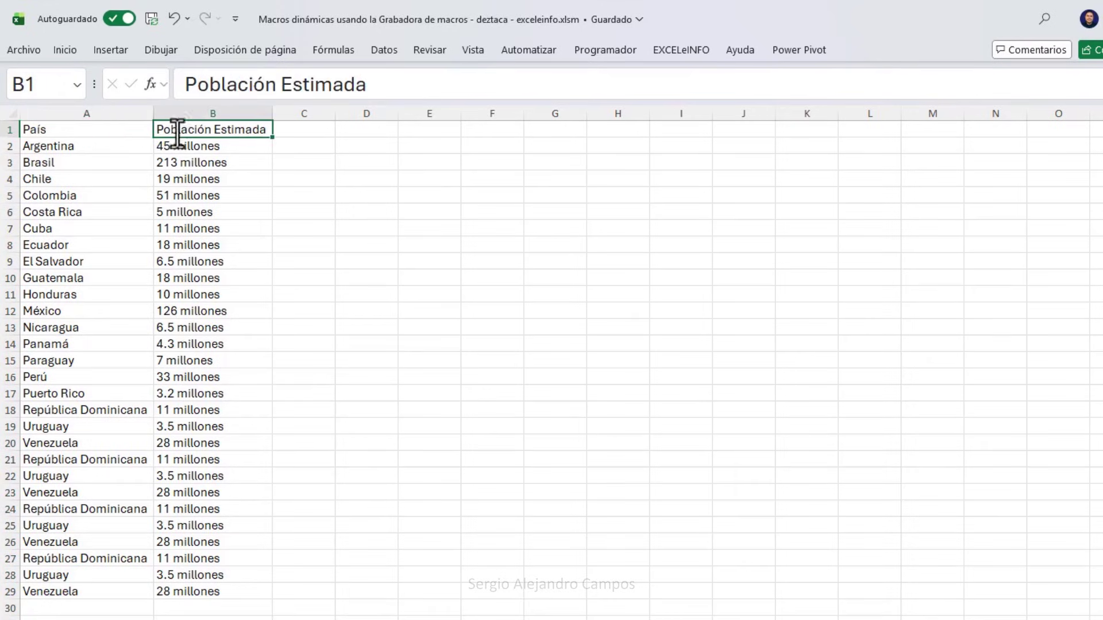
click(109, 133)
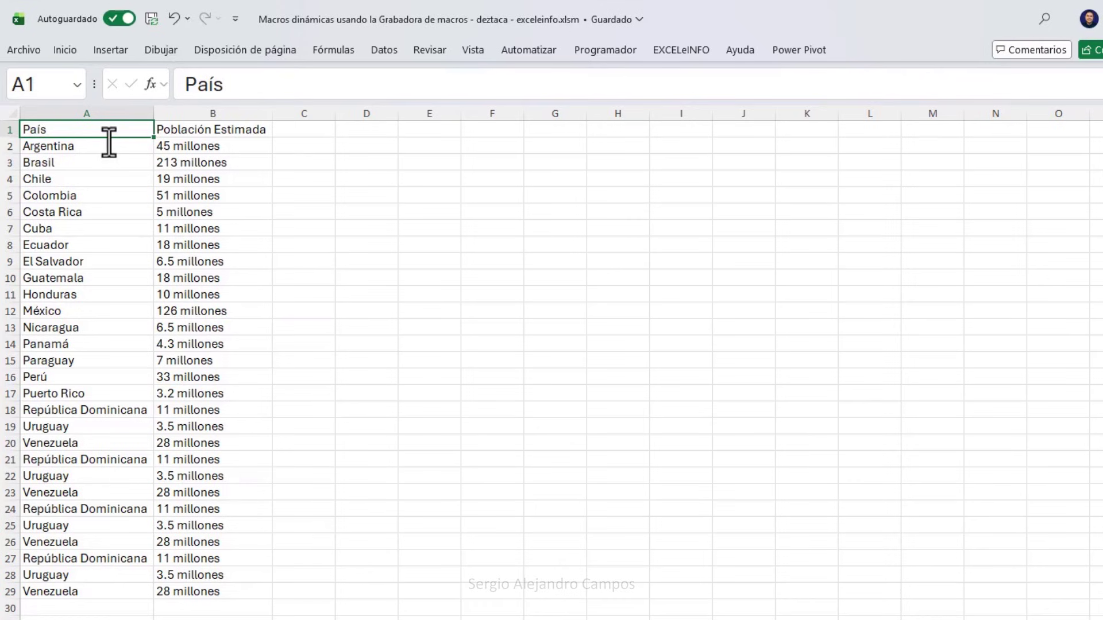
click(110, 180)
click(140, 132)
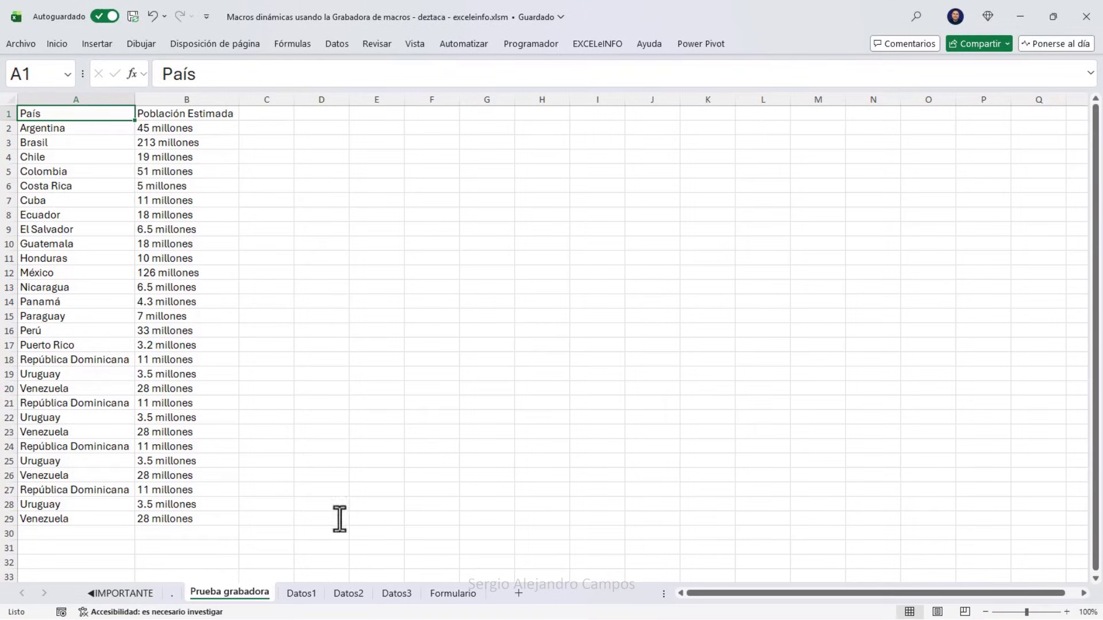
Look through the Datos1, Datos2 and Datos3 sheets, then return to Prueba grabadora.
click(301, 594)
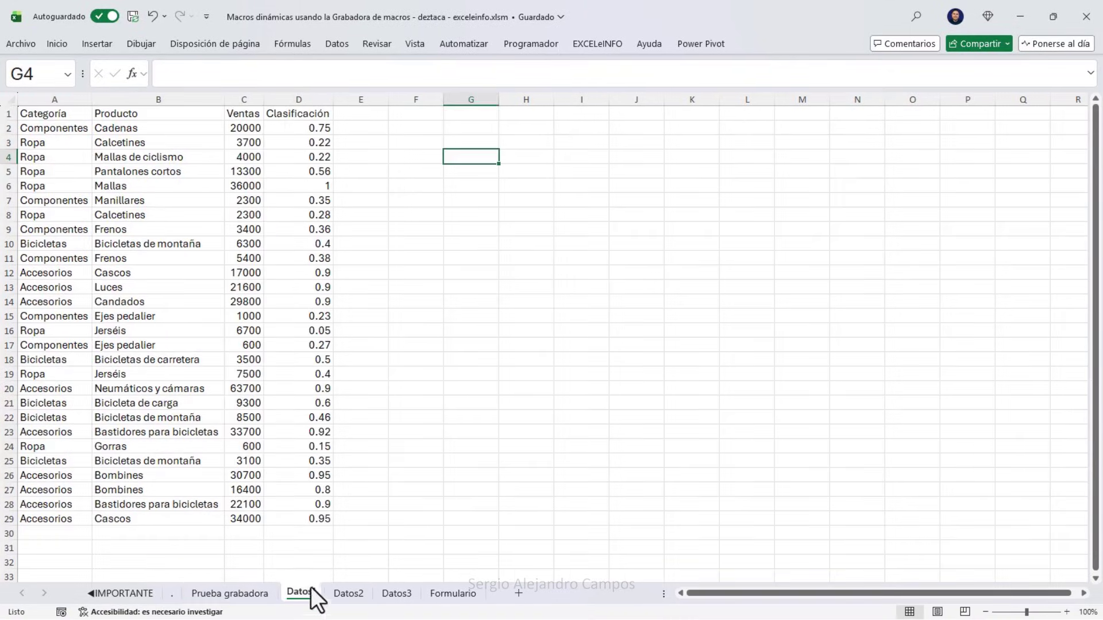
click(348, 593)
click(390, 595)
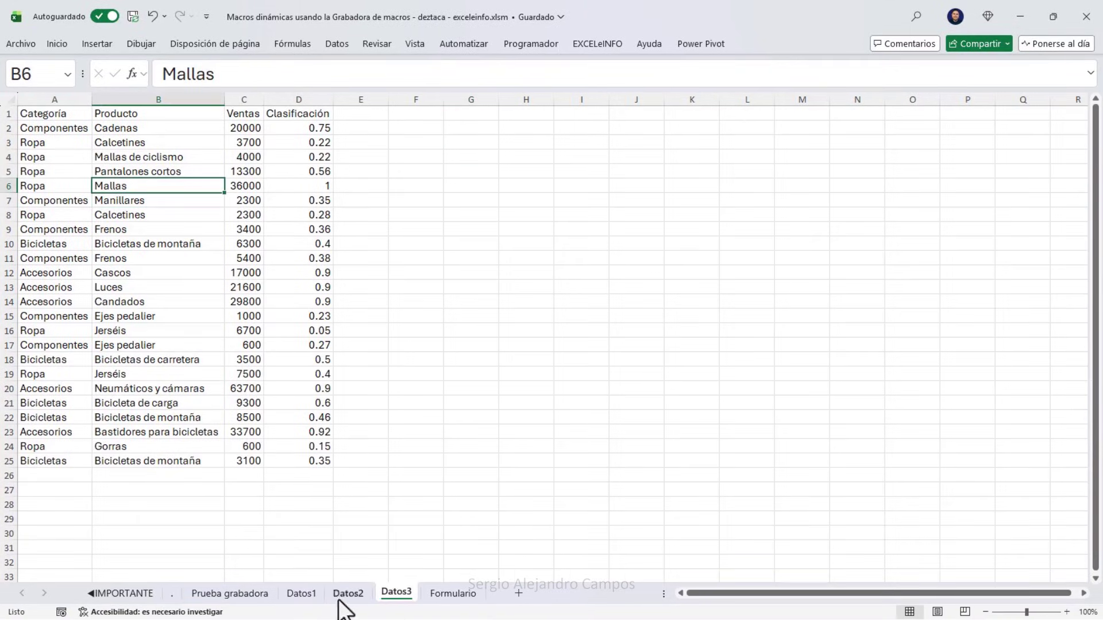
click(230, 593)
click(114, 175)
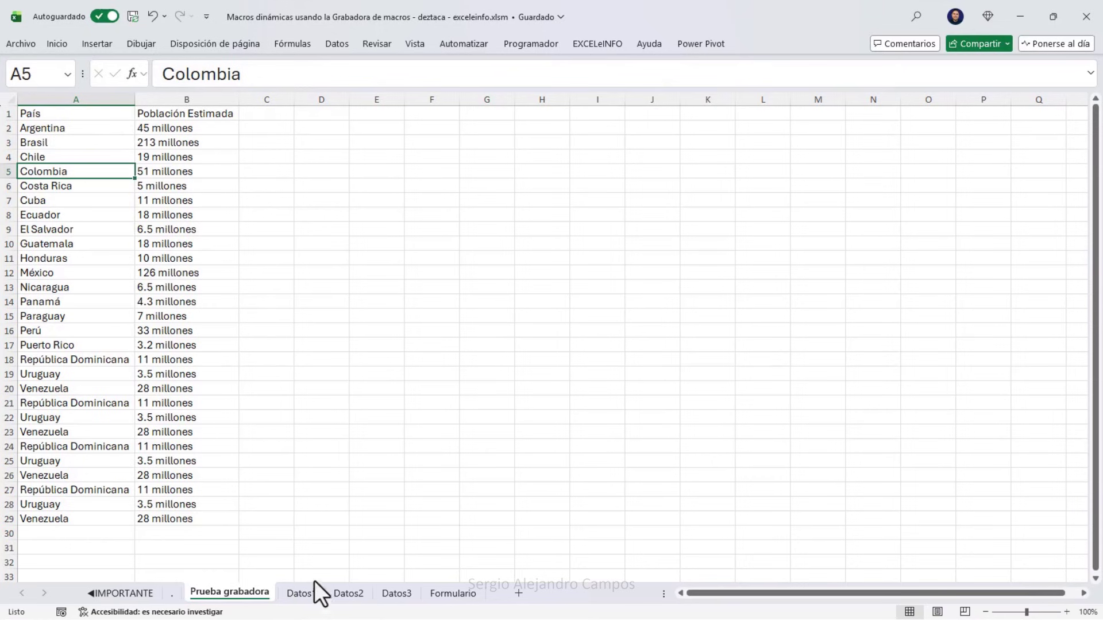
Inspect the Datos1 sales table A1:D29, then return to Prueba grabadora via Datos2.
click(299, 593)
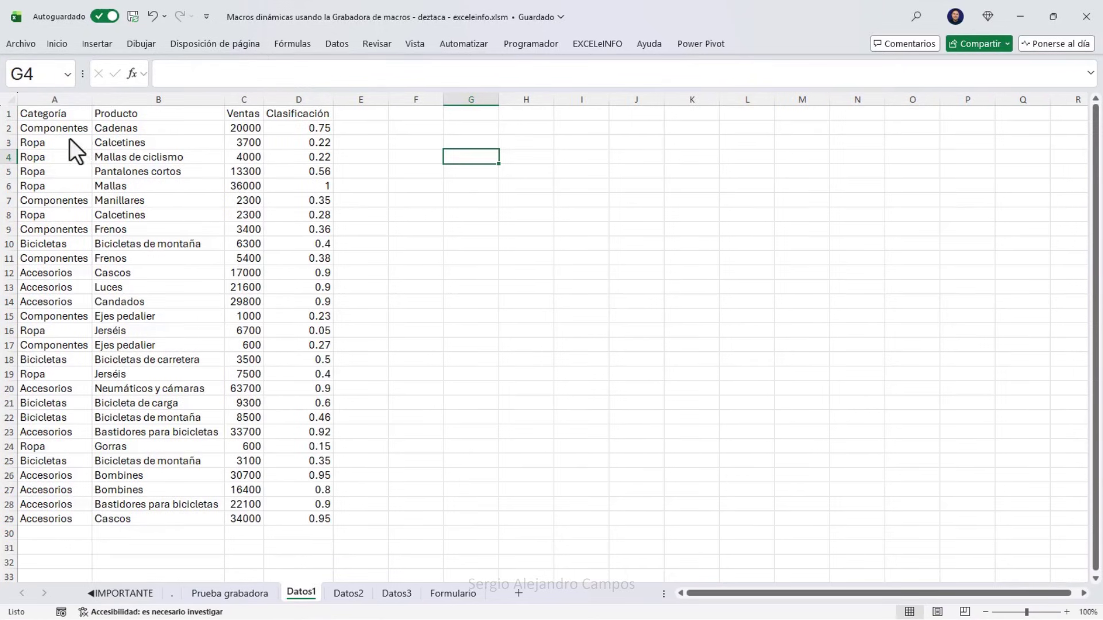
click(77, 119)
drag(76, 114, 296, 517)
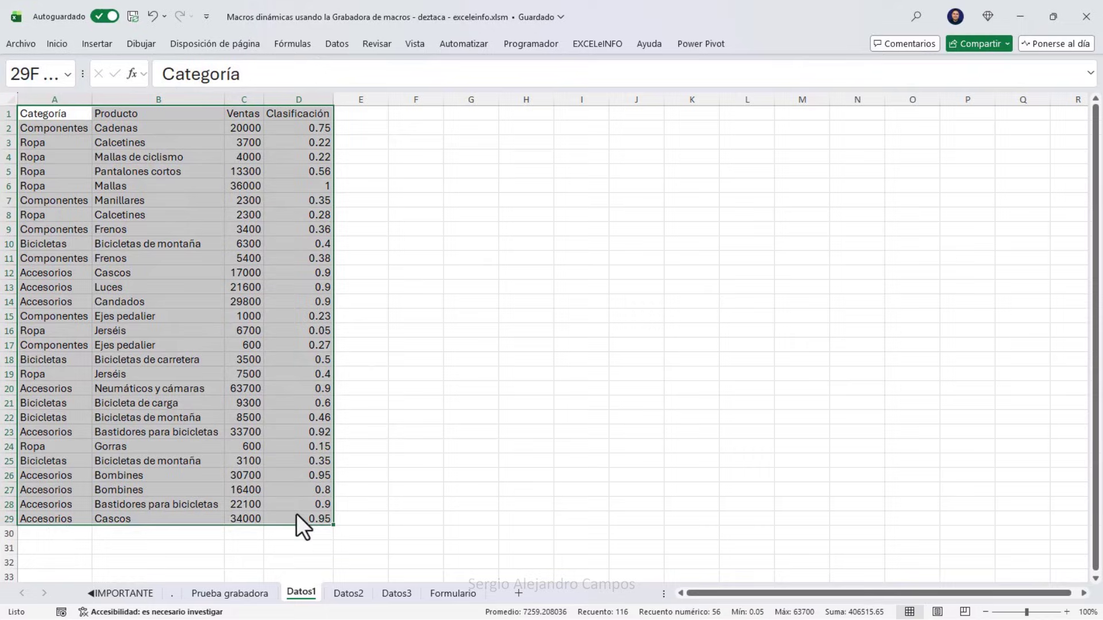
click(76, 120)
click(352, 592)
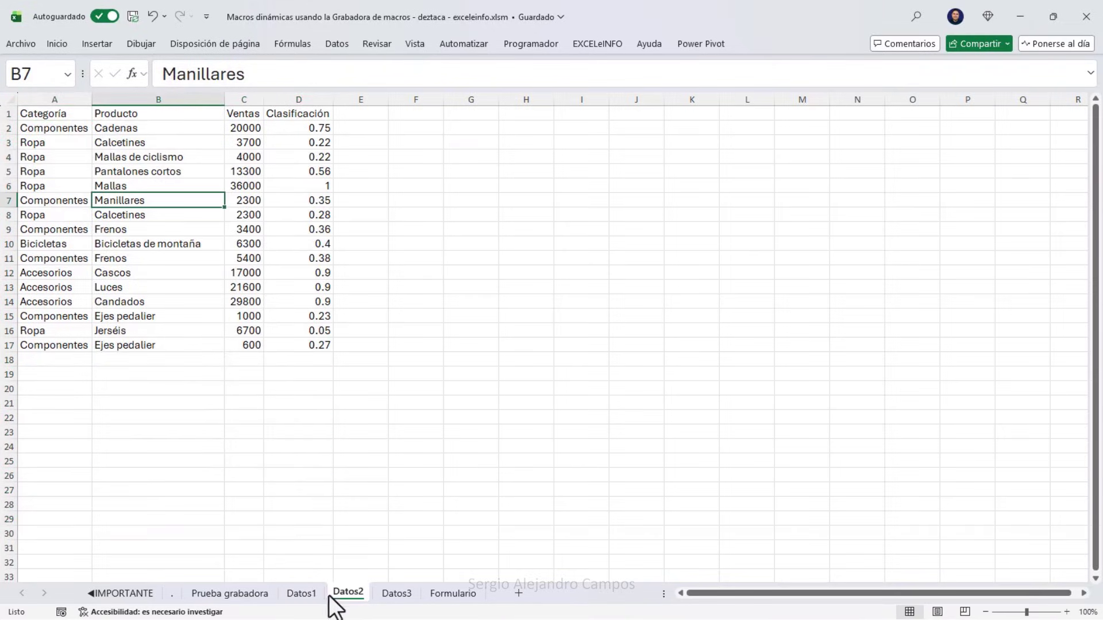
click(265, 593)
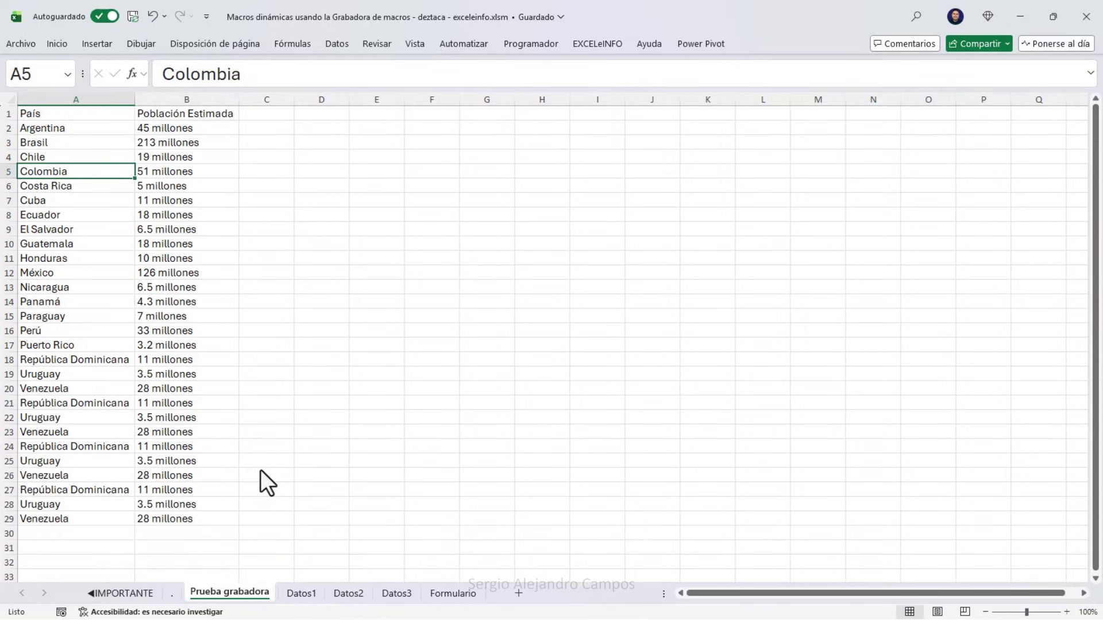
Inspect the Formulario sheet's entries C2:C9 and the list area under header B13.
click(455, 592)
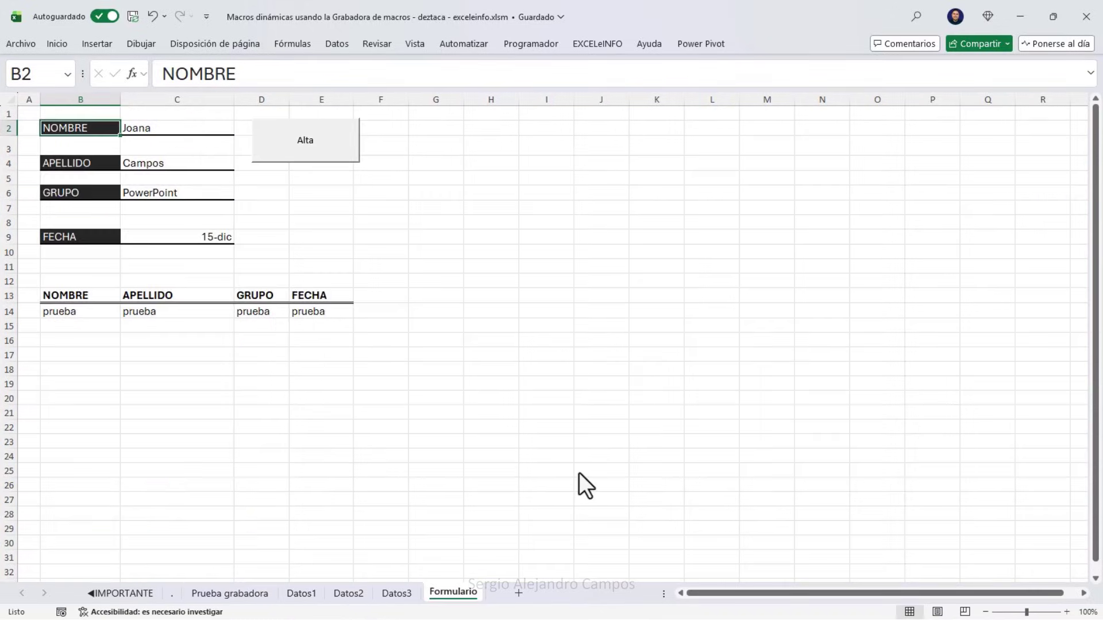
click(206, 131)
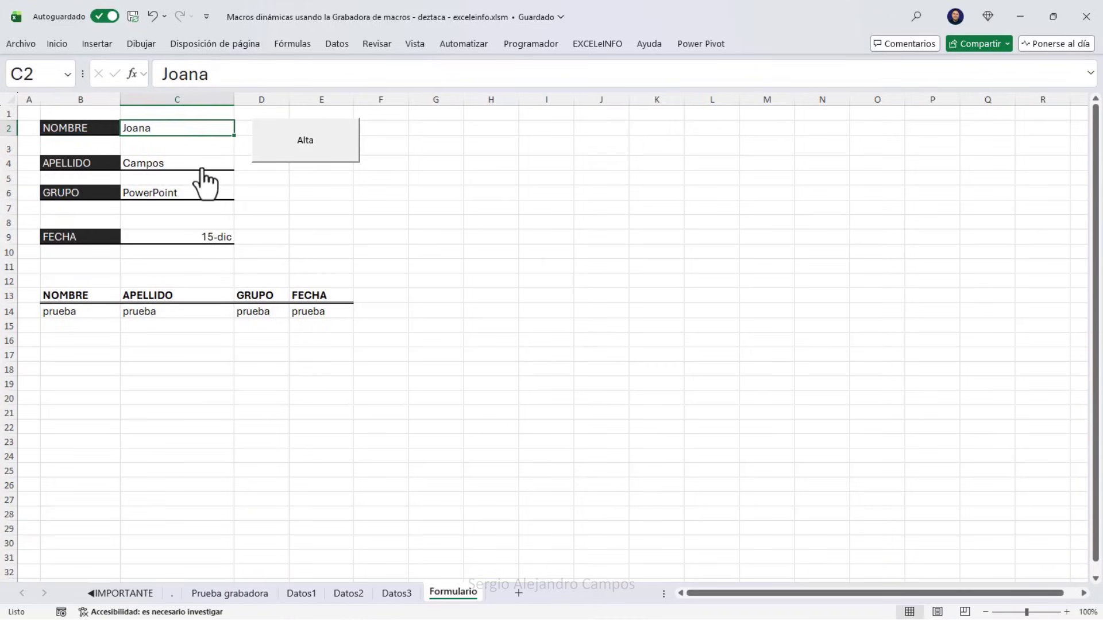
drag(204, 181, 223, 248)
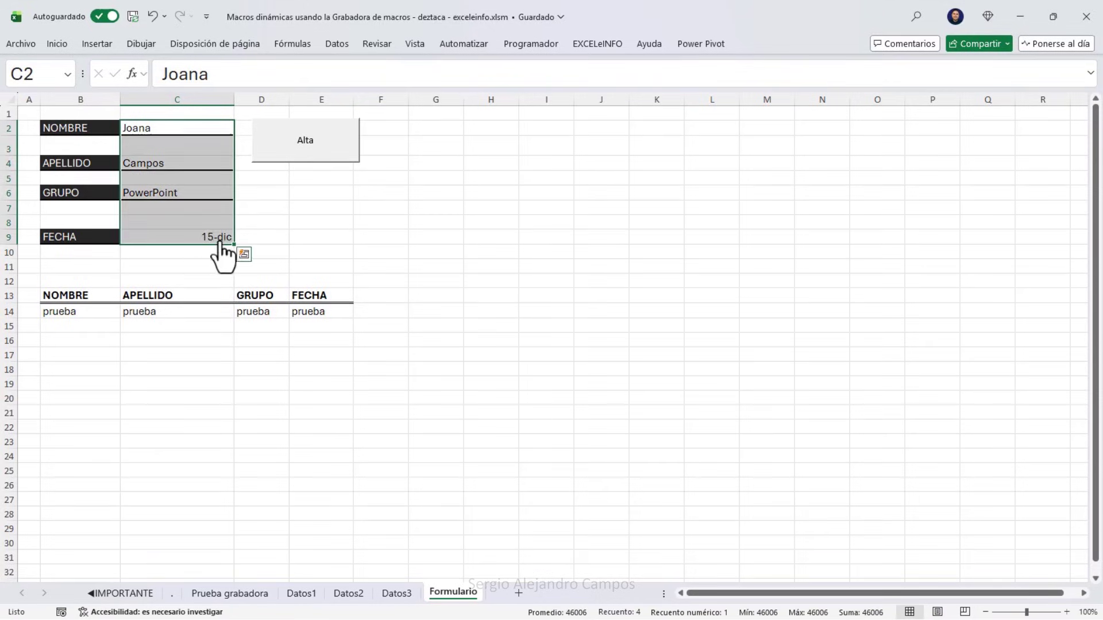
drag(99, 329, 337, 493)
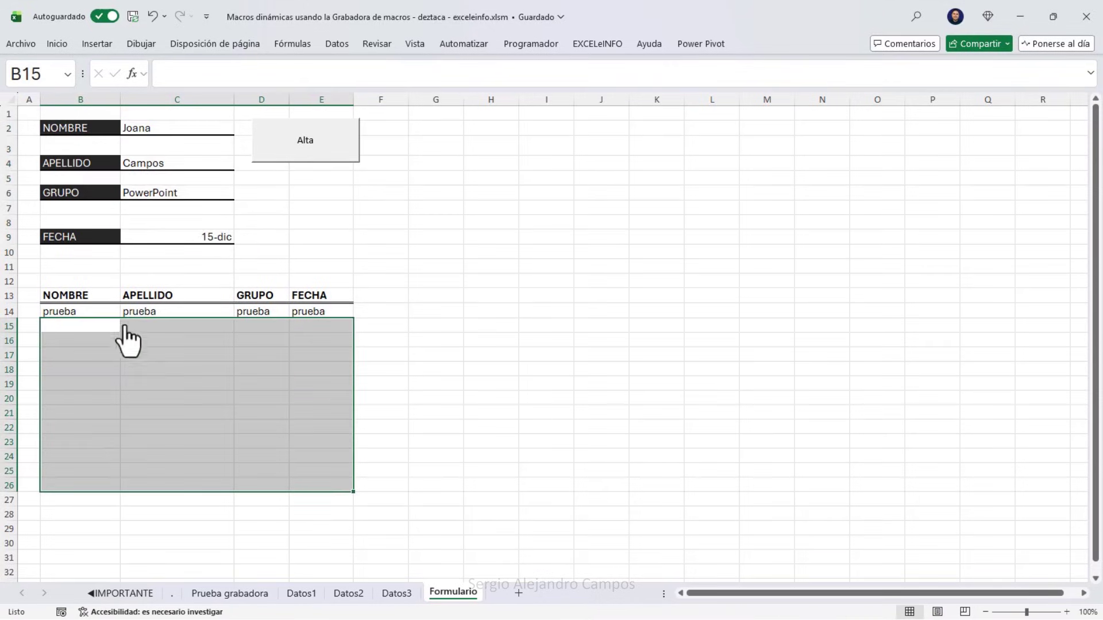
click(108, 299)
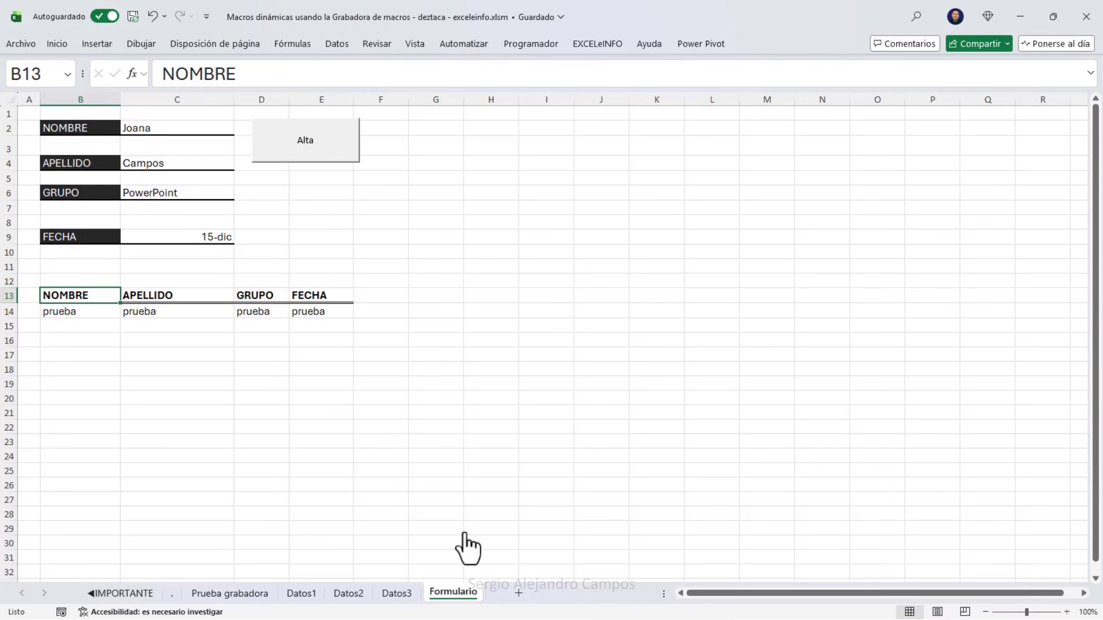
Tour the Datos1–Datos3 sheets once more and end on Prueba grabadora.
click(230, 592)
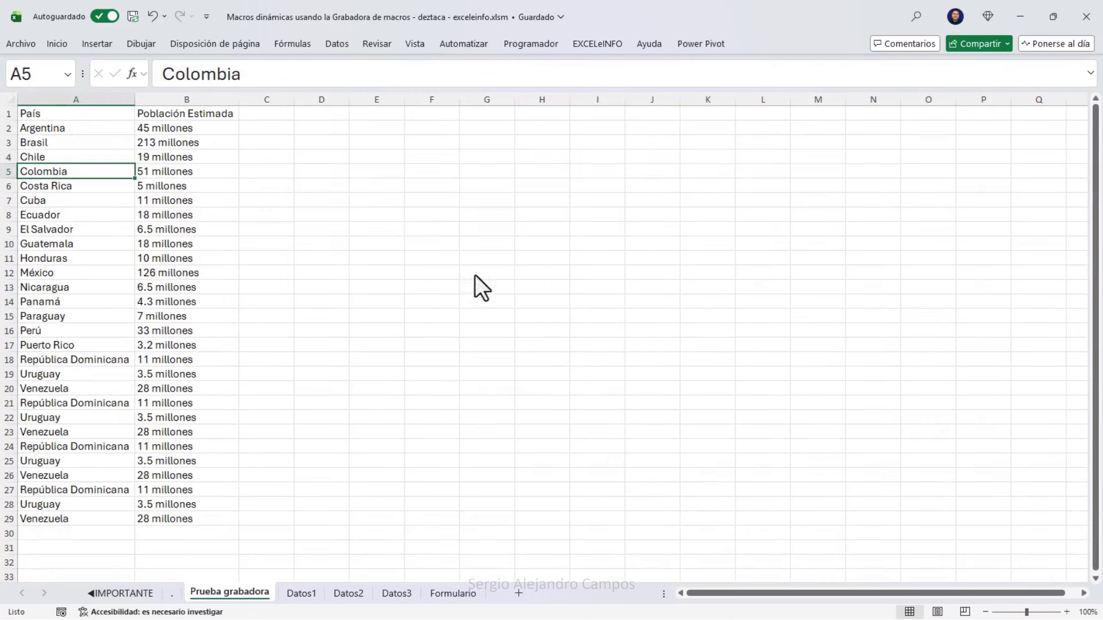
click(94, 116)
click(300, 592)
click(348, 593)
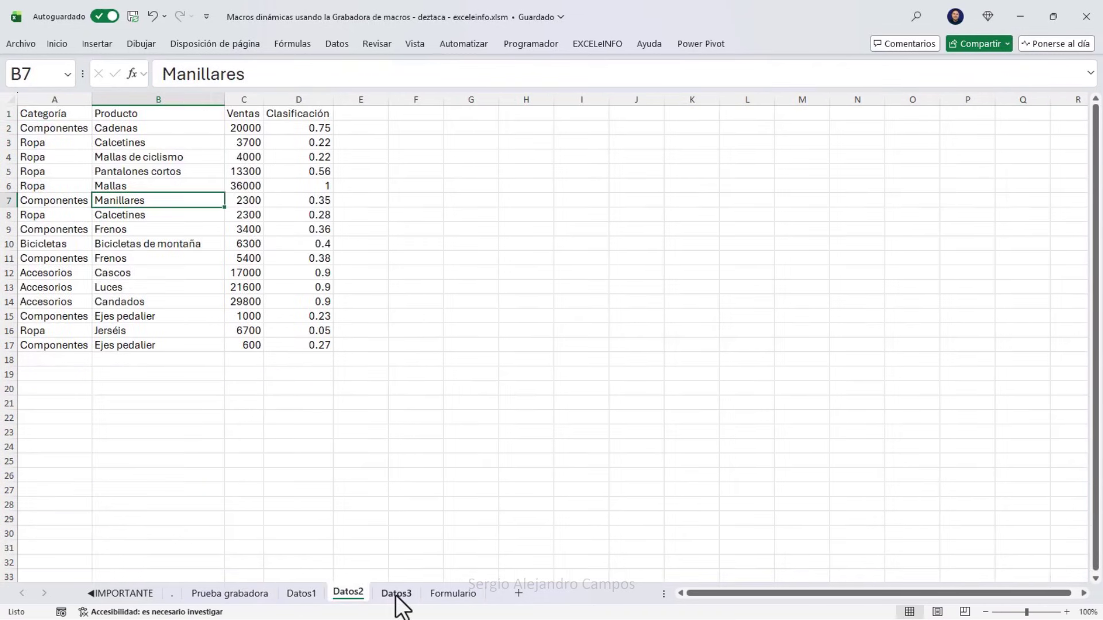
click(396, 592)
click(357, 595)
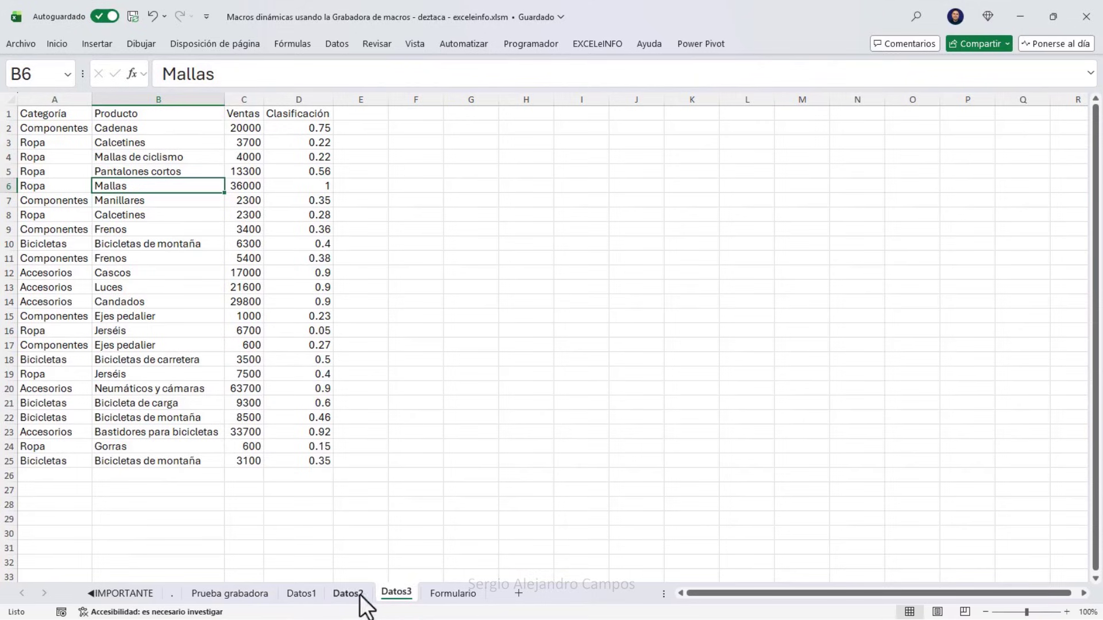
click(266, 595)
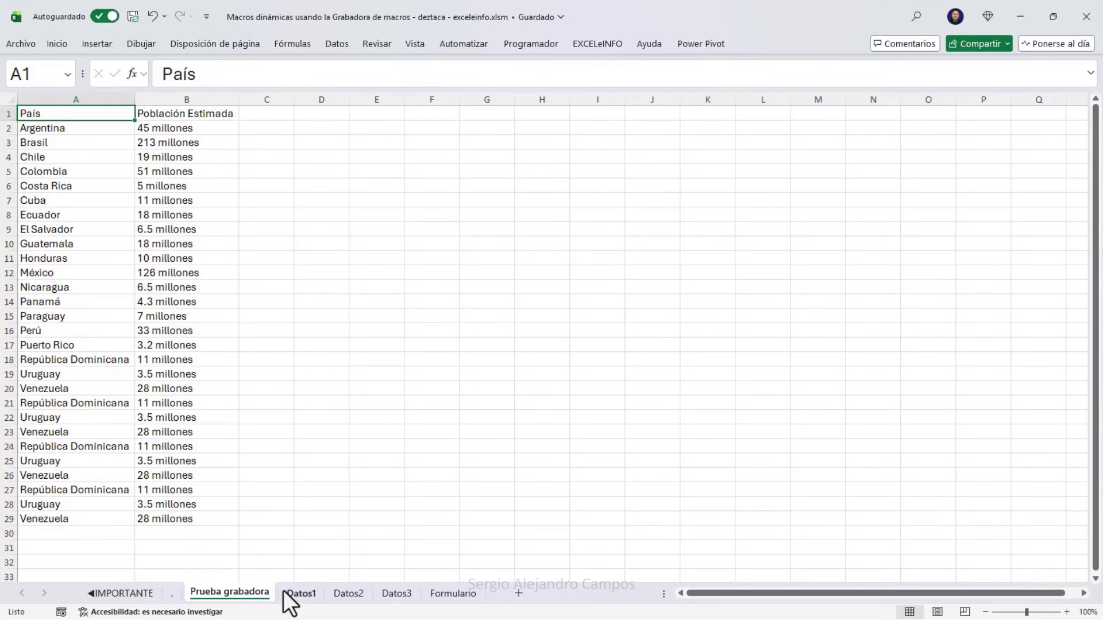
Start recording Macro3 in Este libro with the default name.
click(530, 44)
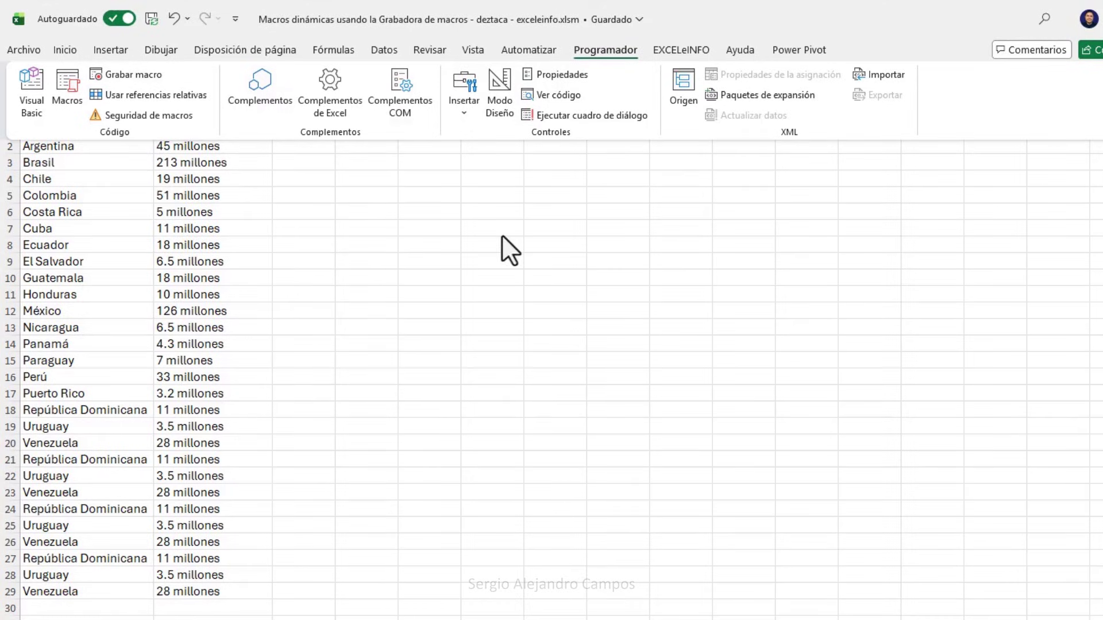
click(122, 78)
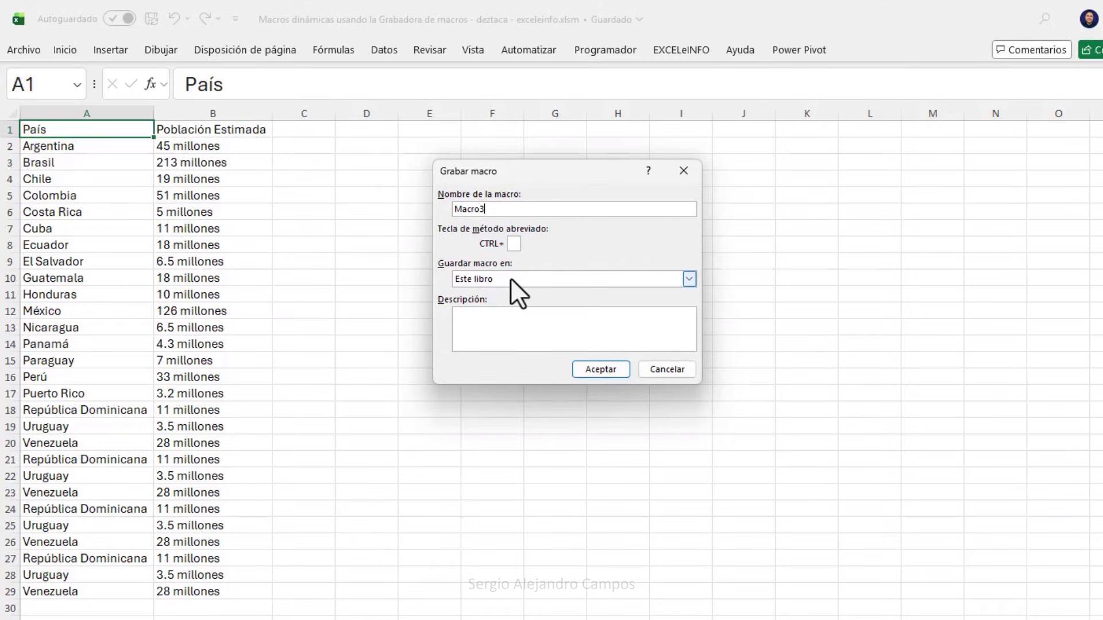
click(574, 368)
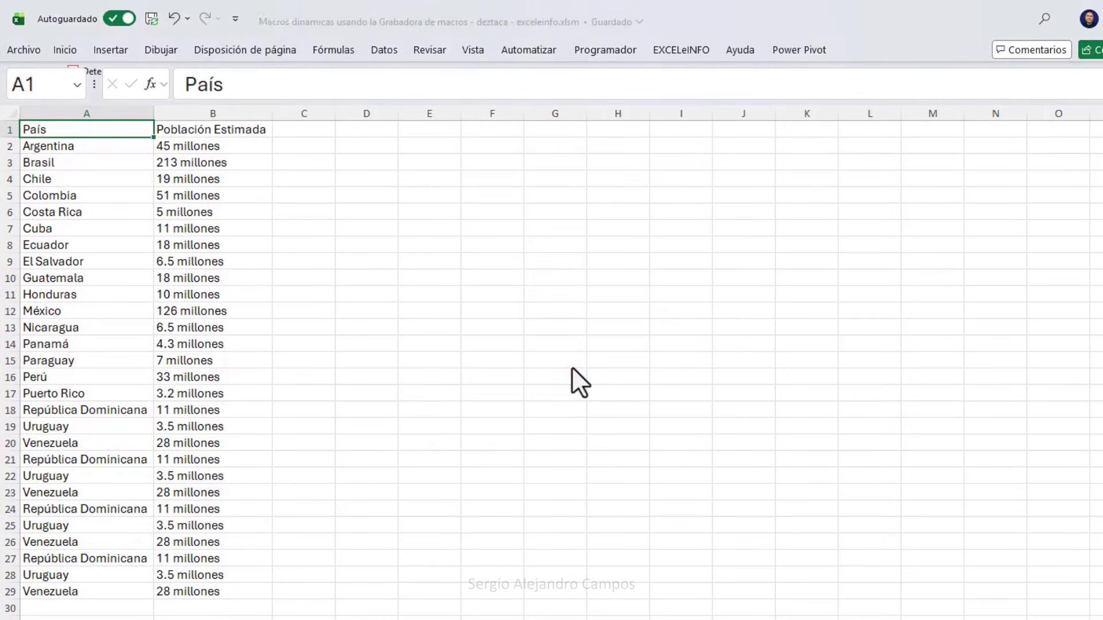
Turn on relative references and select the header row A1:B1 from País.
click(254, 131)
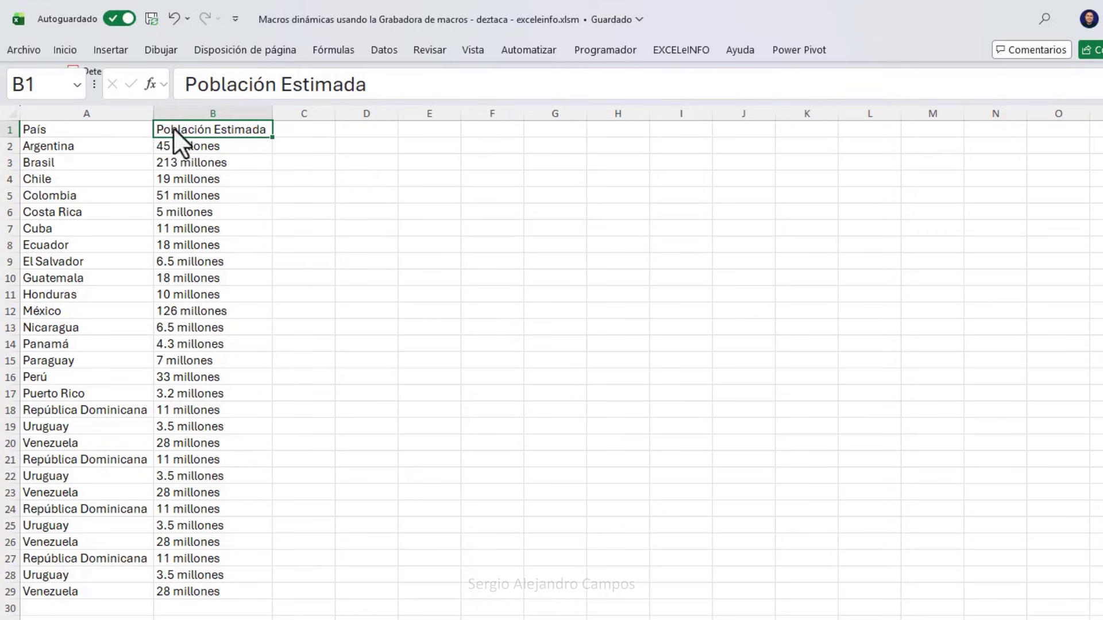
click(121, 127)
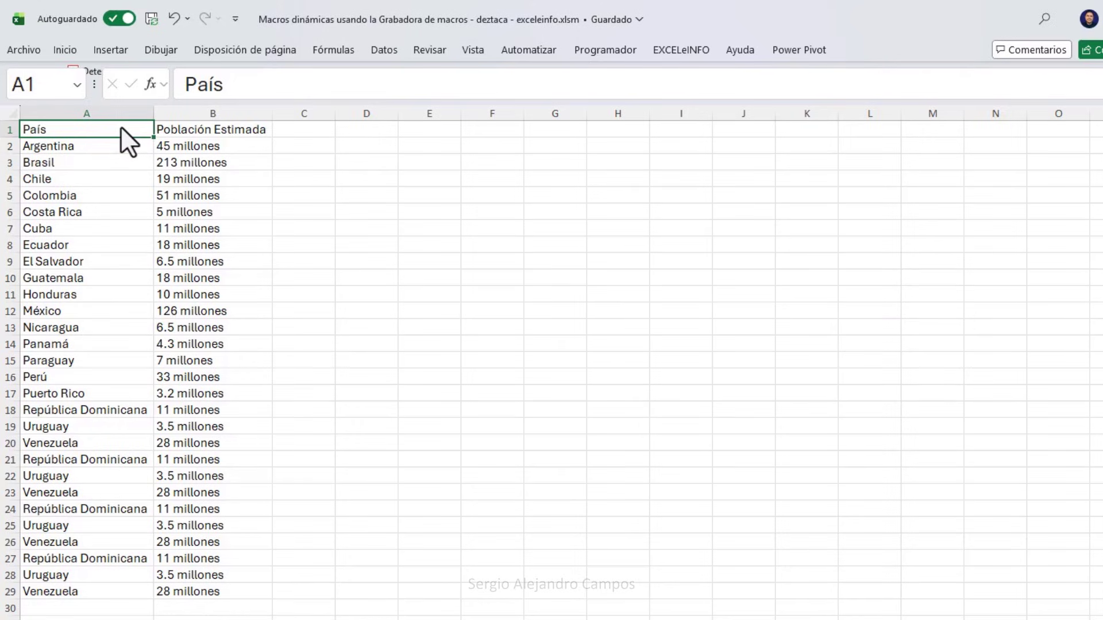
click(632, 52)
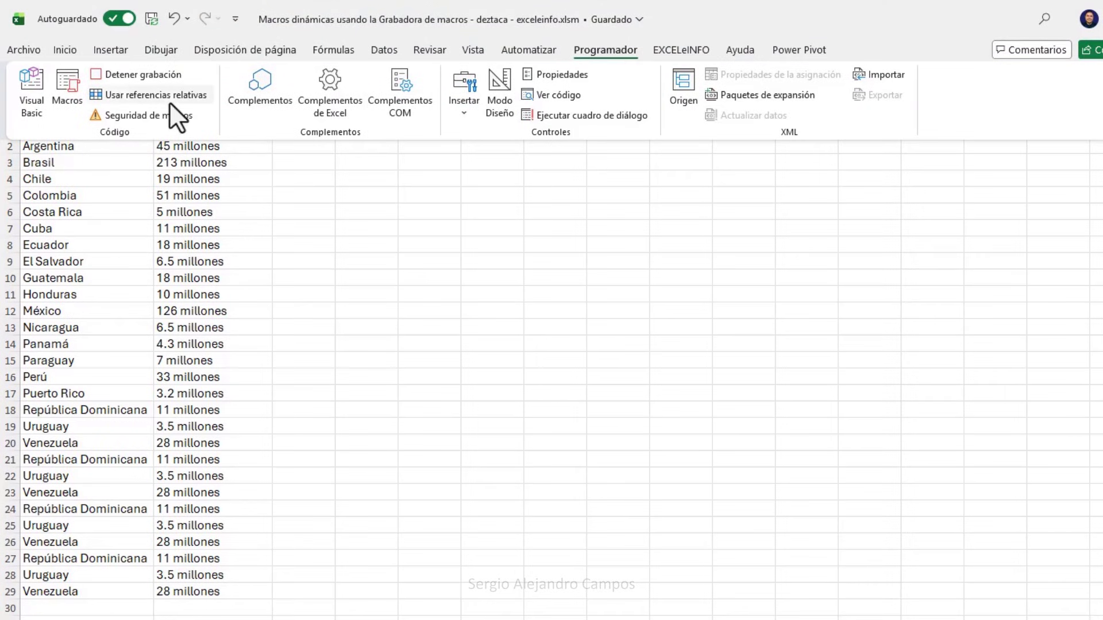
click(156, 95)
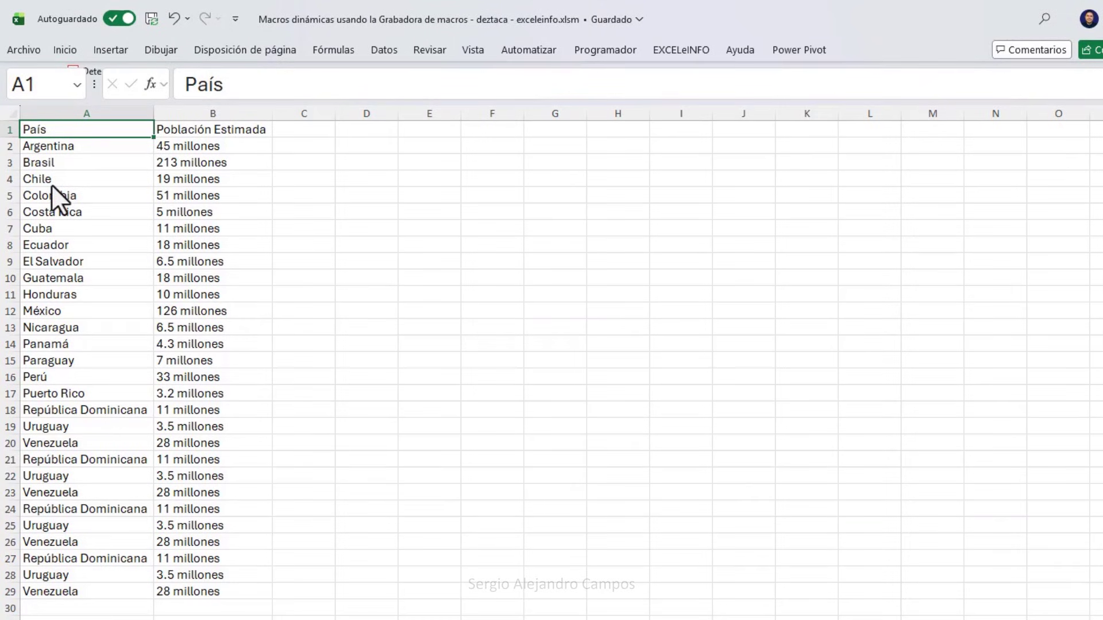
key(ctrl+shift+Right)
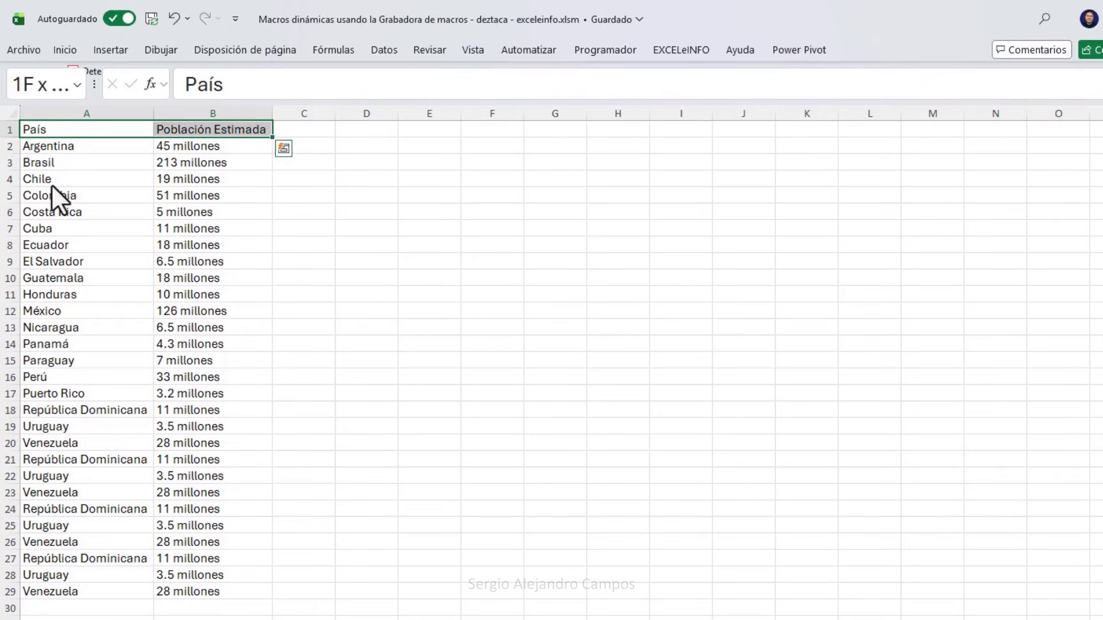
Give A1:B1 a dark teal fill with white text, then turn relative references off.
right_click(191, 129)
click(276, 76)
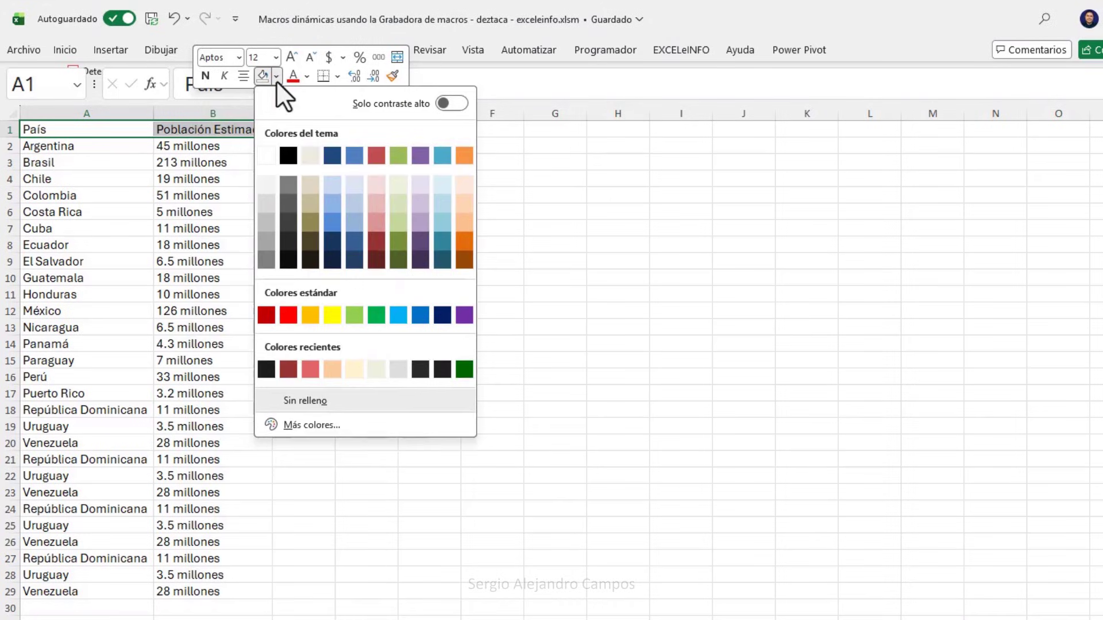
click(441, 260)
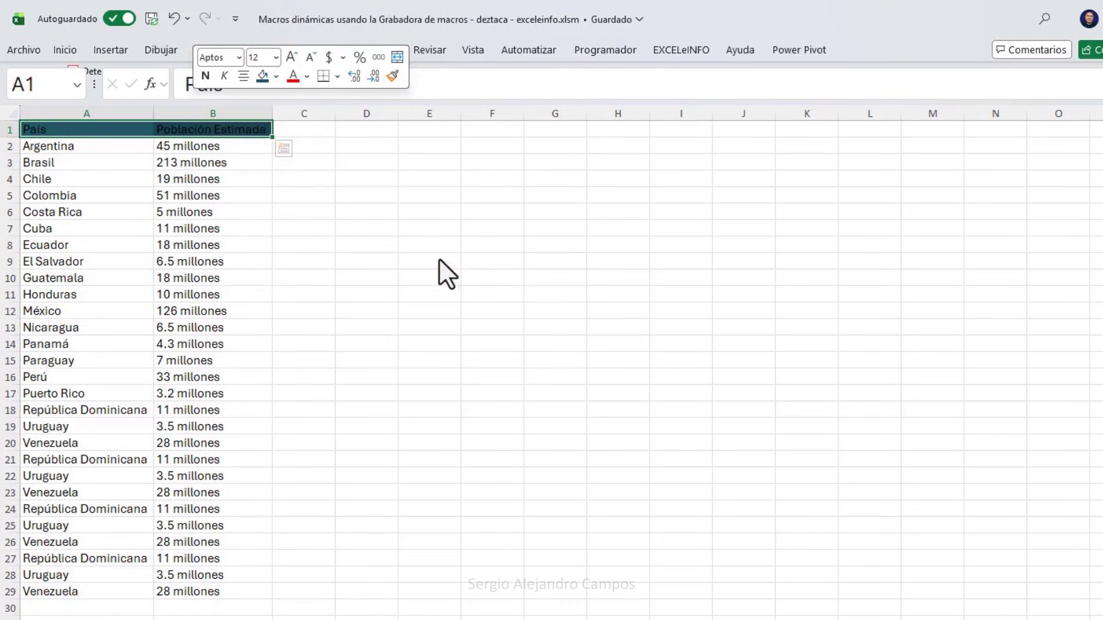
click(308, 79)
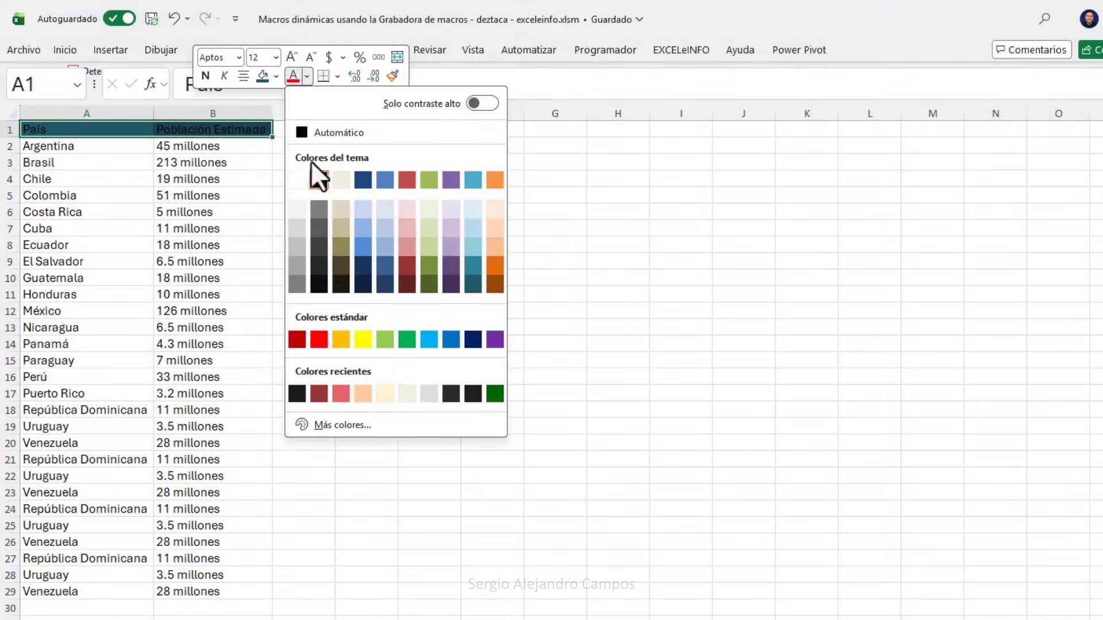
click(299, 178)
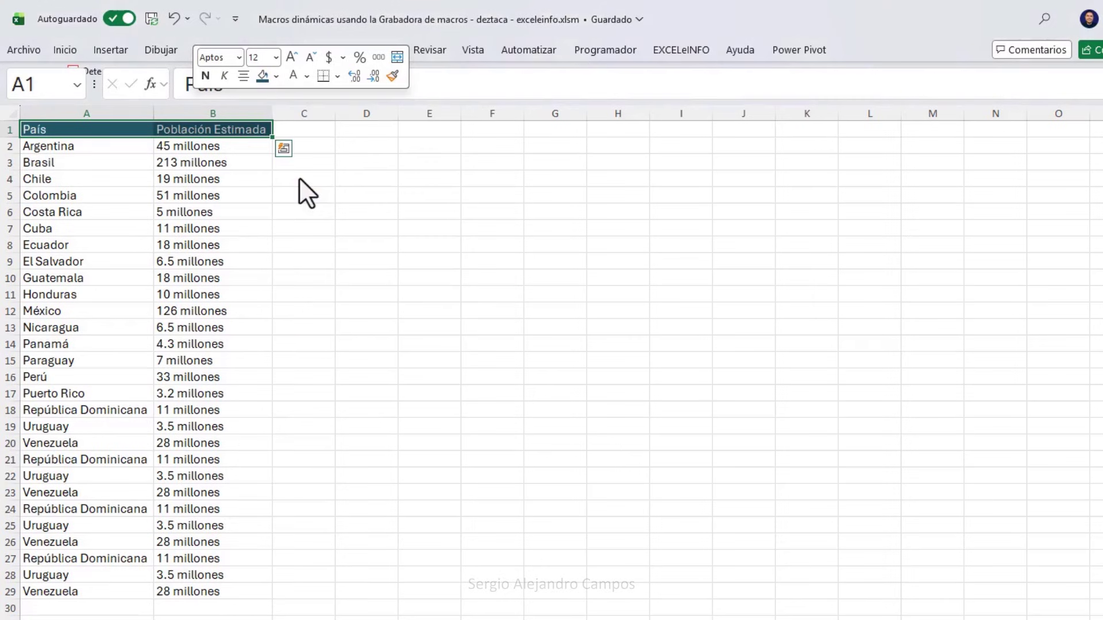
click(603, 51)
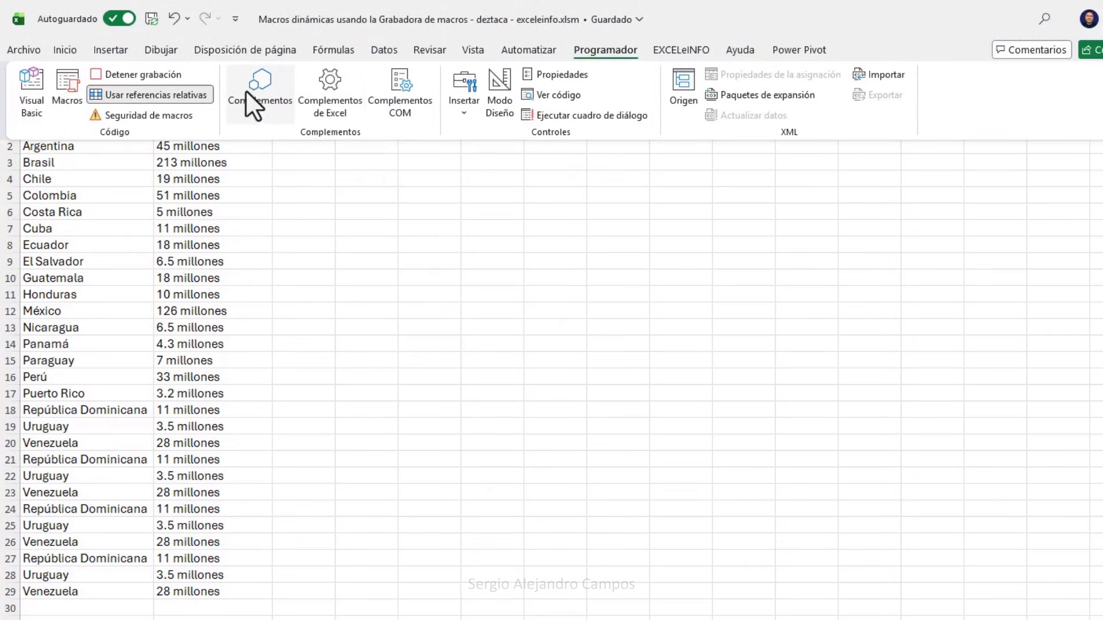
click(186, 95)
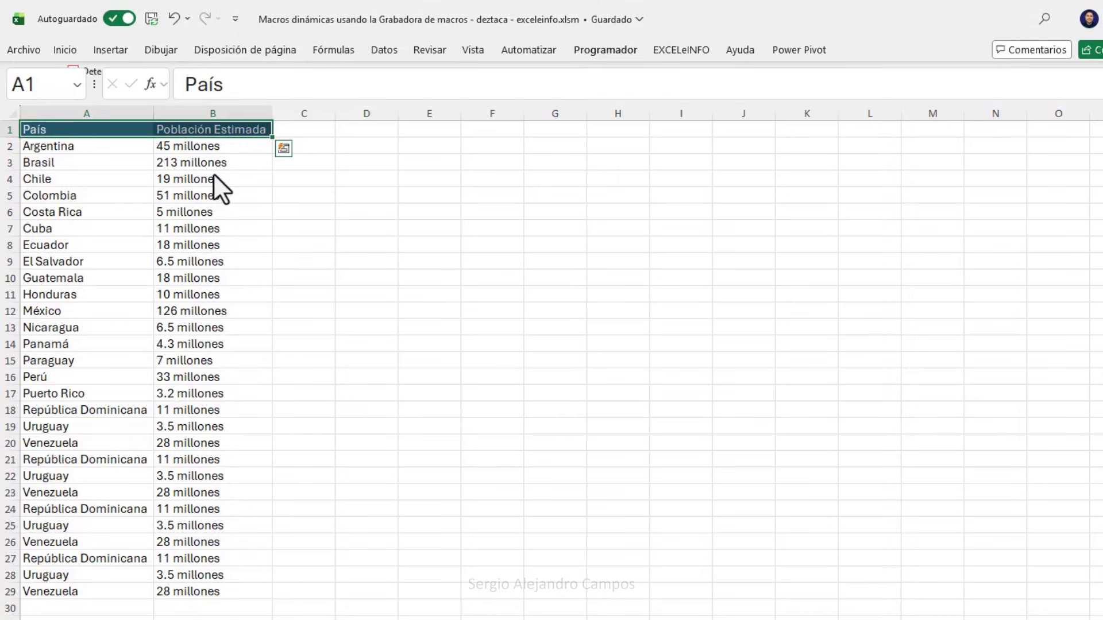
Turn on relative references and select the country rows A2:B29.
click(119, 148)
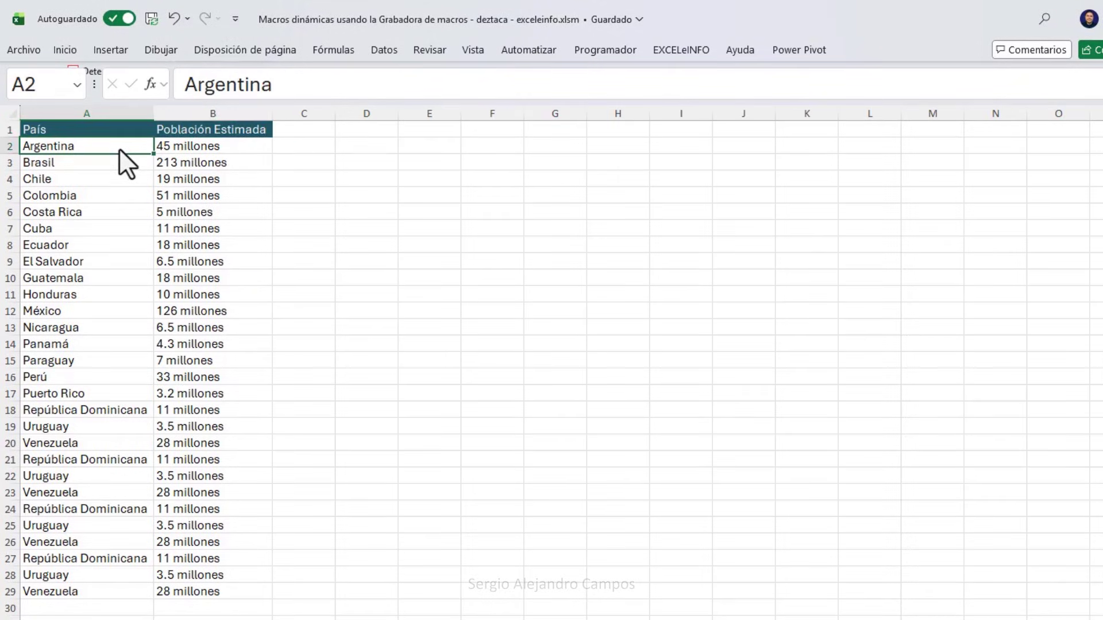
click(616, 49)
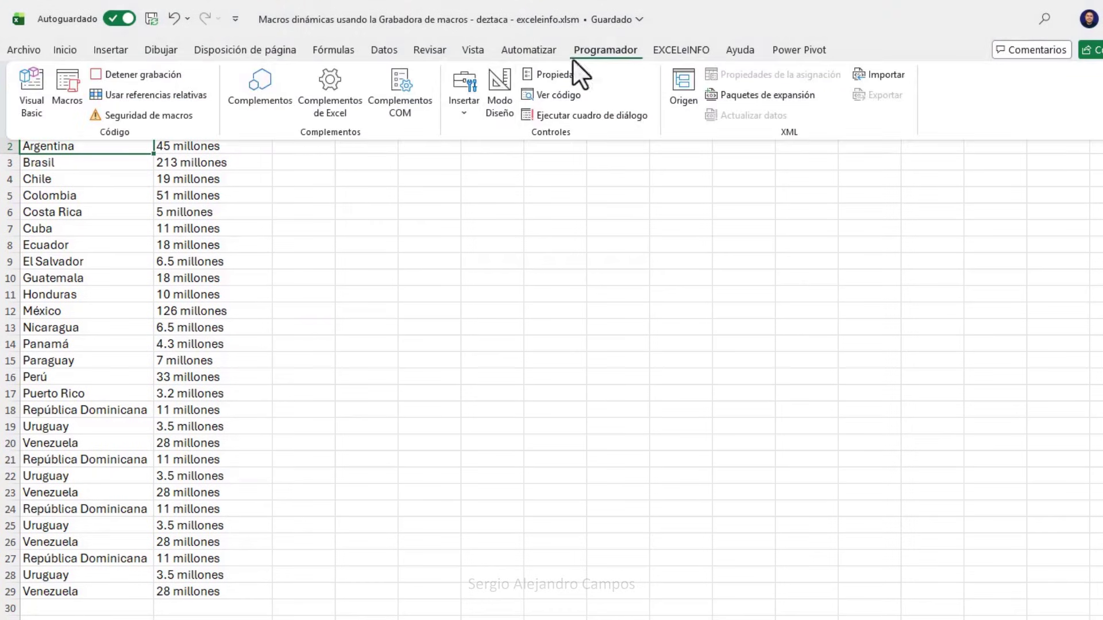
click(173, 95)
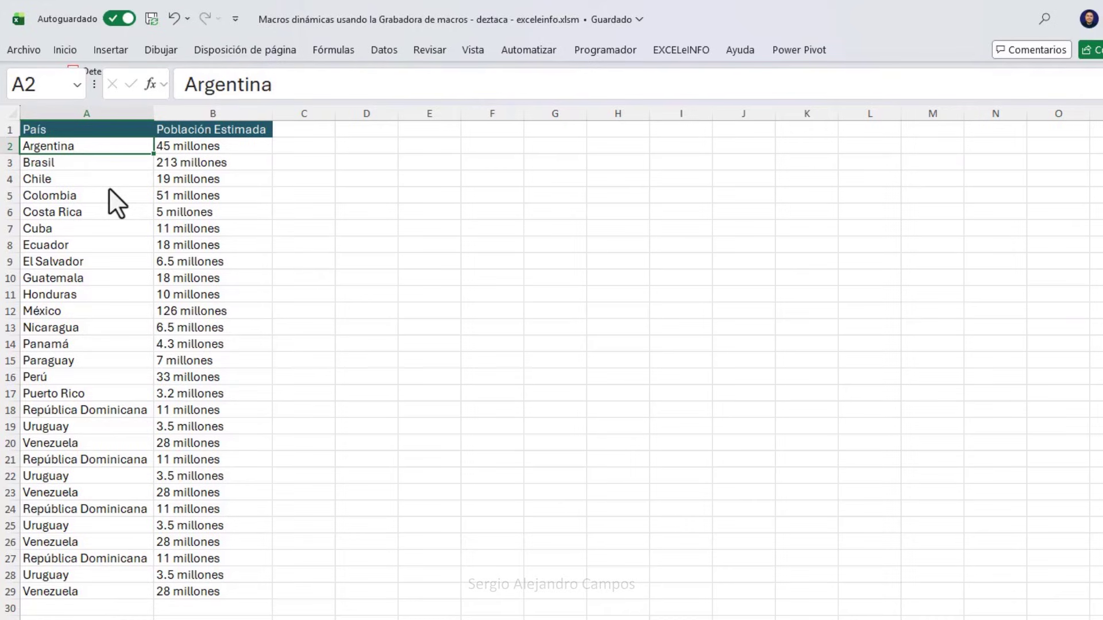
key(shift+Right)
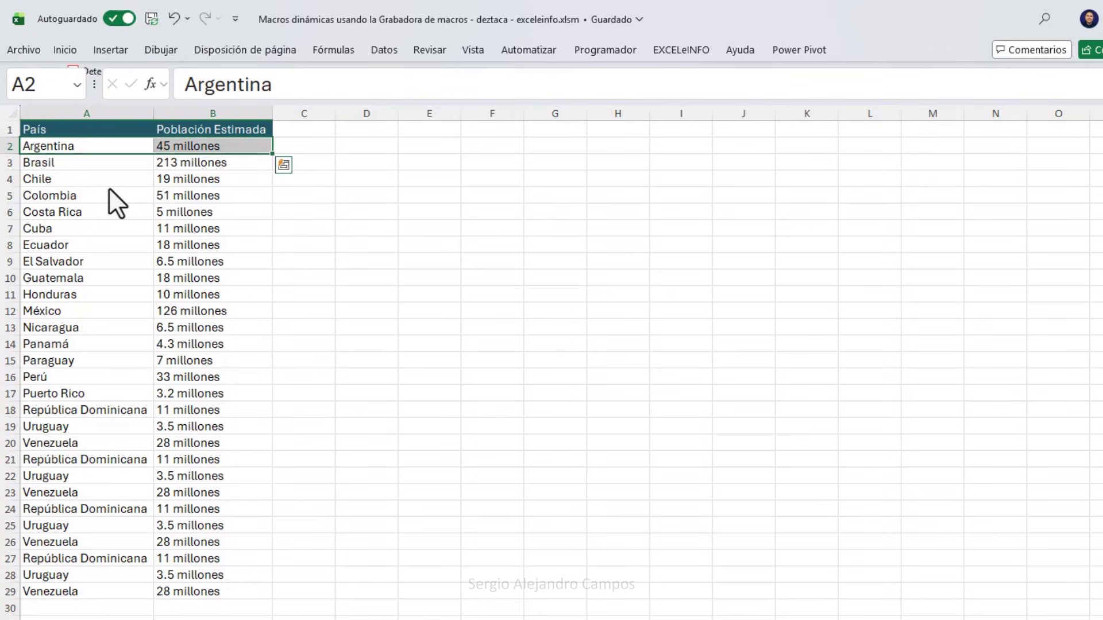
key(ctrl+shift+Down)
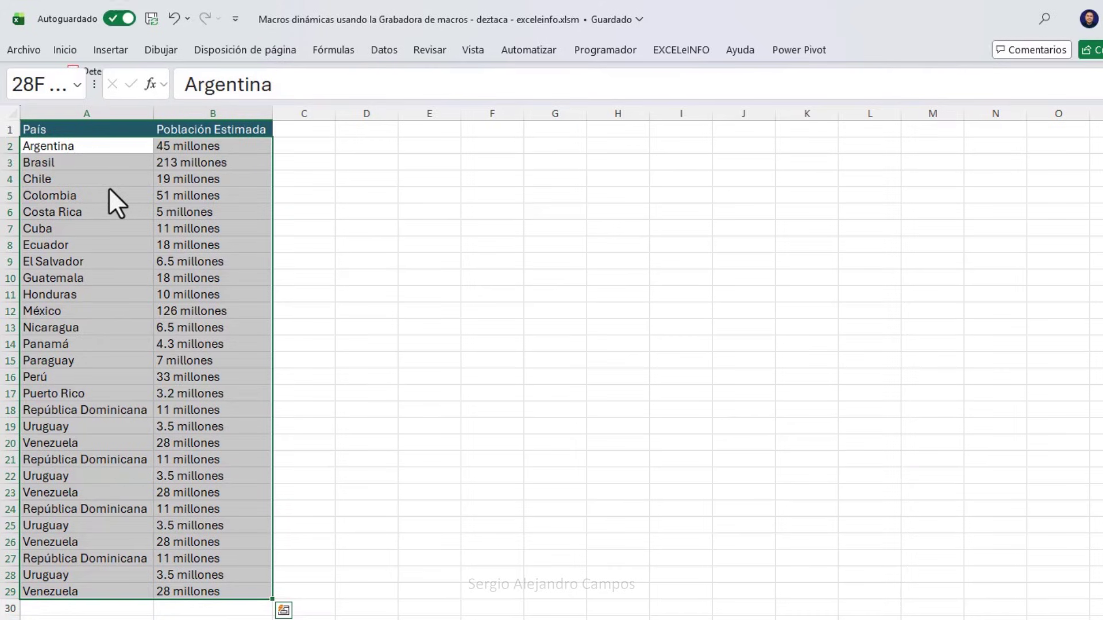
Shade rows A2:B29 light grey and switch relative references back off.
right_click(109, 188)
click(181, 74)
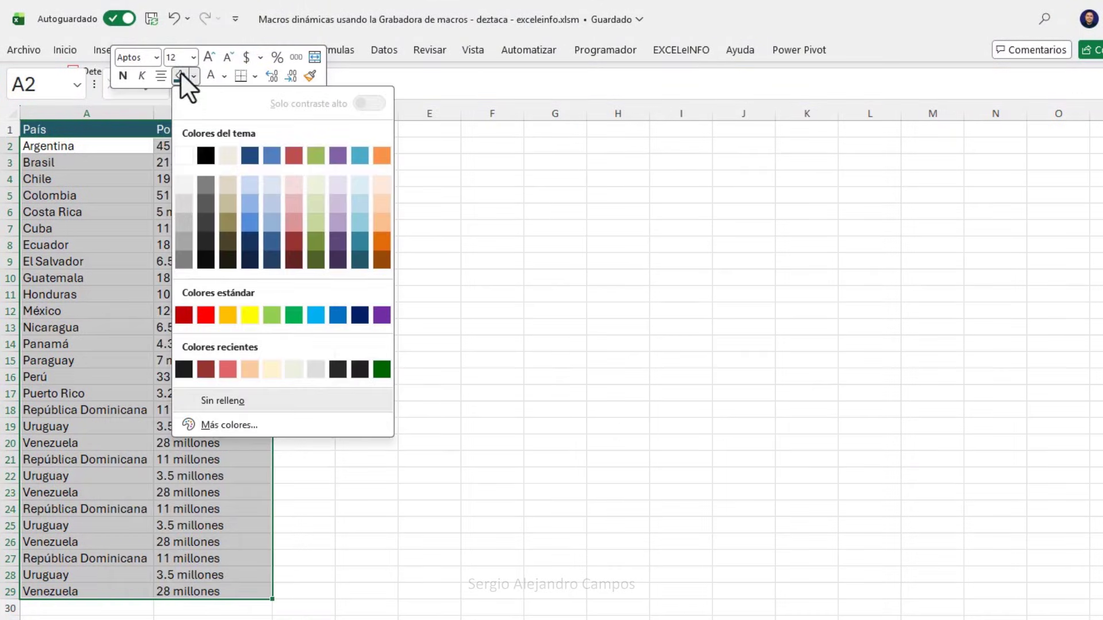
click(185, 185)
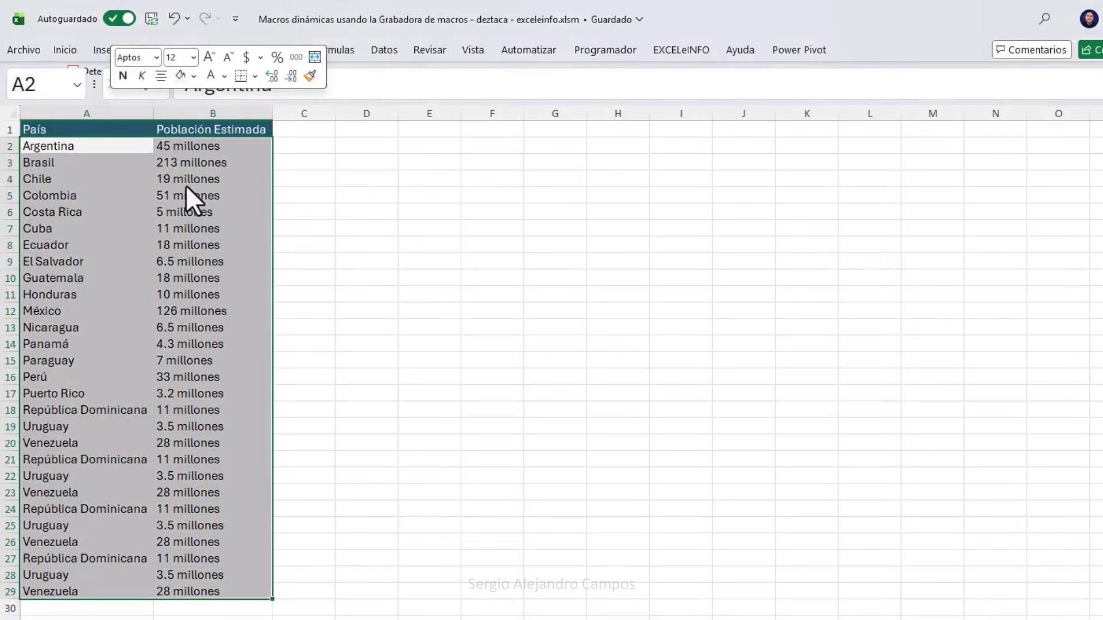
click(611, 51)
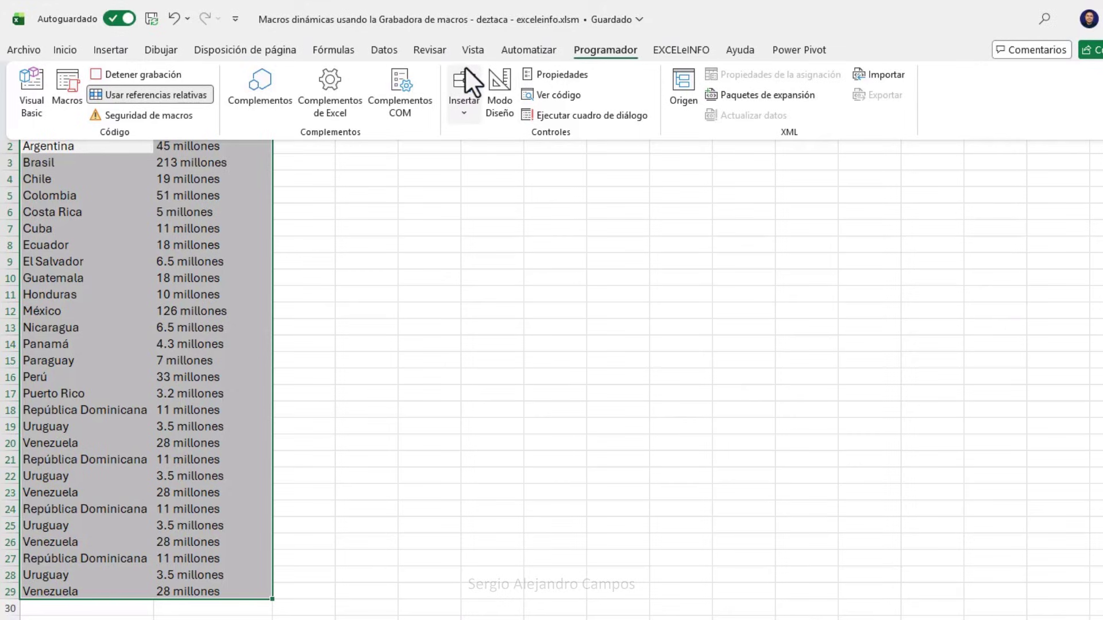
click(202, 94)
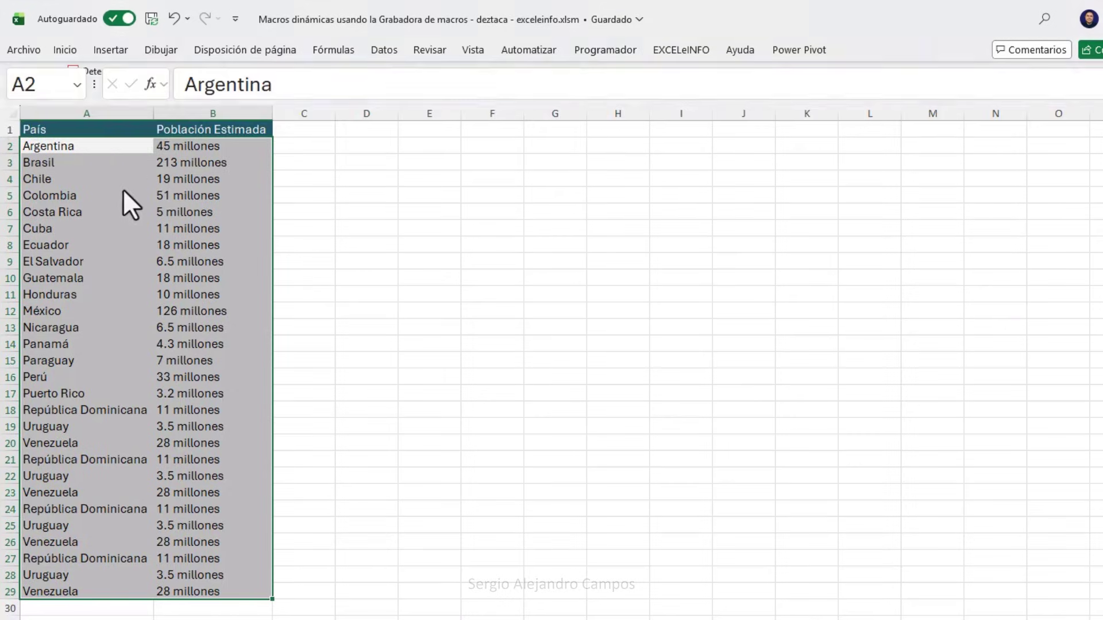
Return to A1, stop the macro recording, and reselect the header row A1:B1.
click(116, 131)
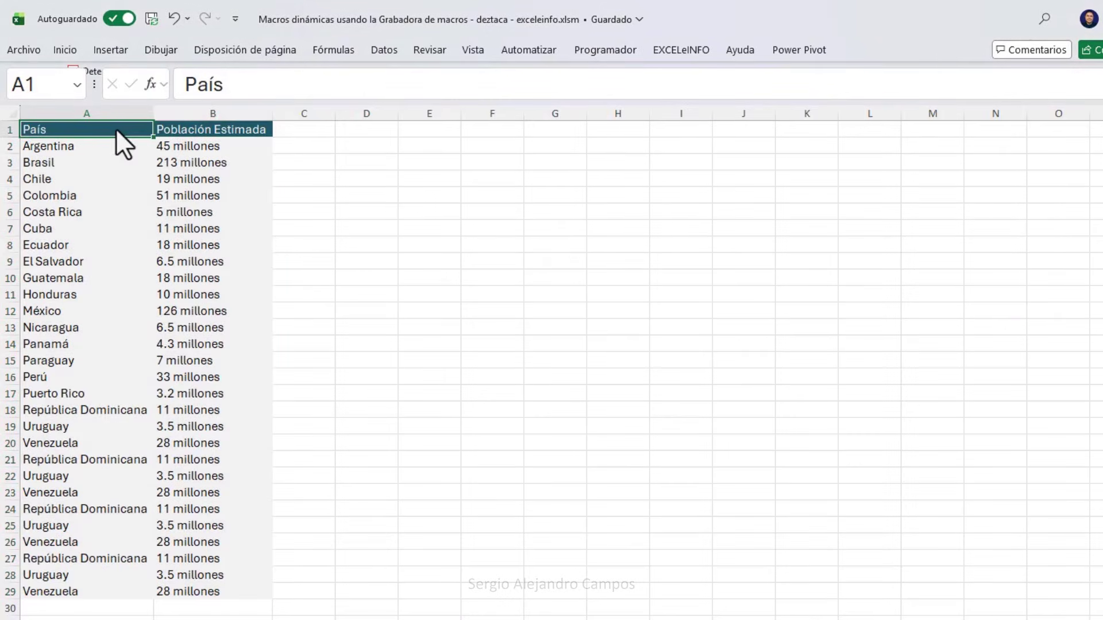
click(606, 50)
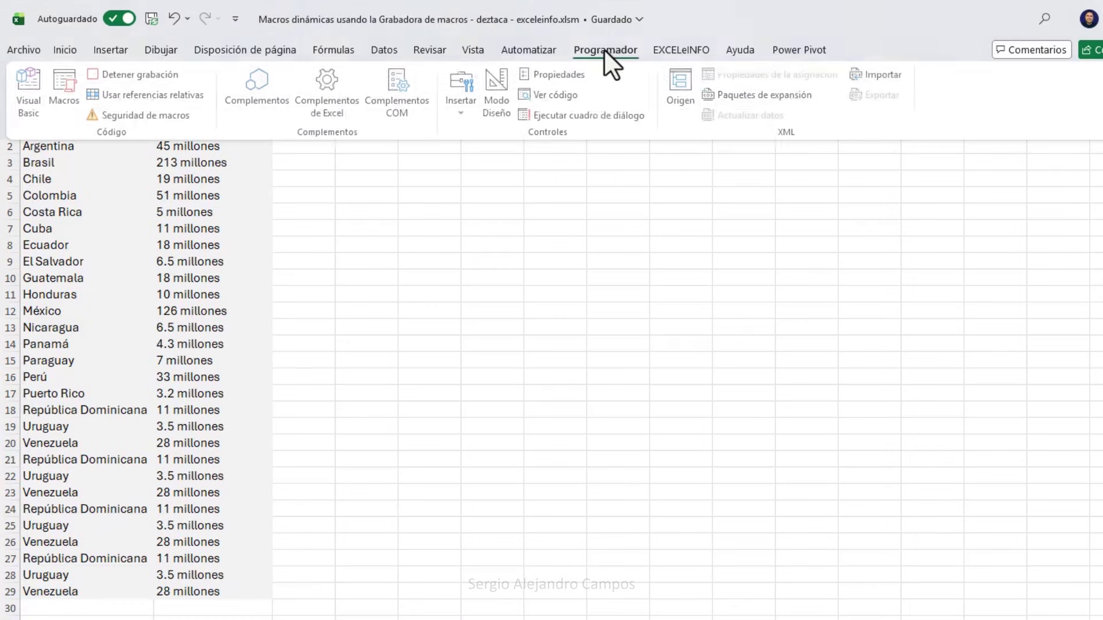
click(144, 74)
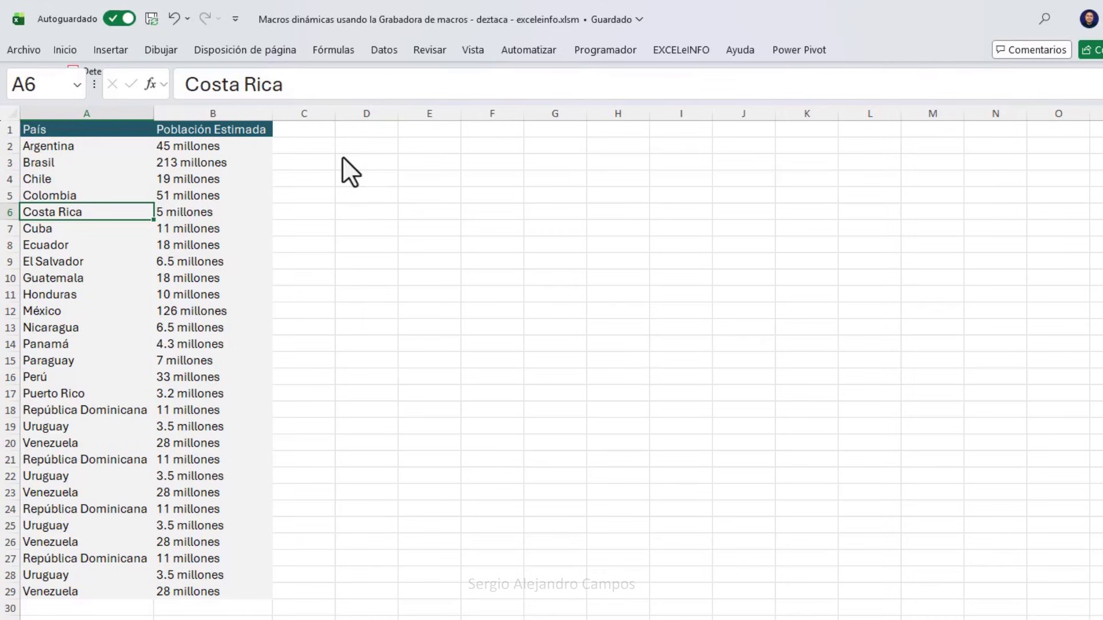
click(220, 131)
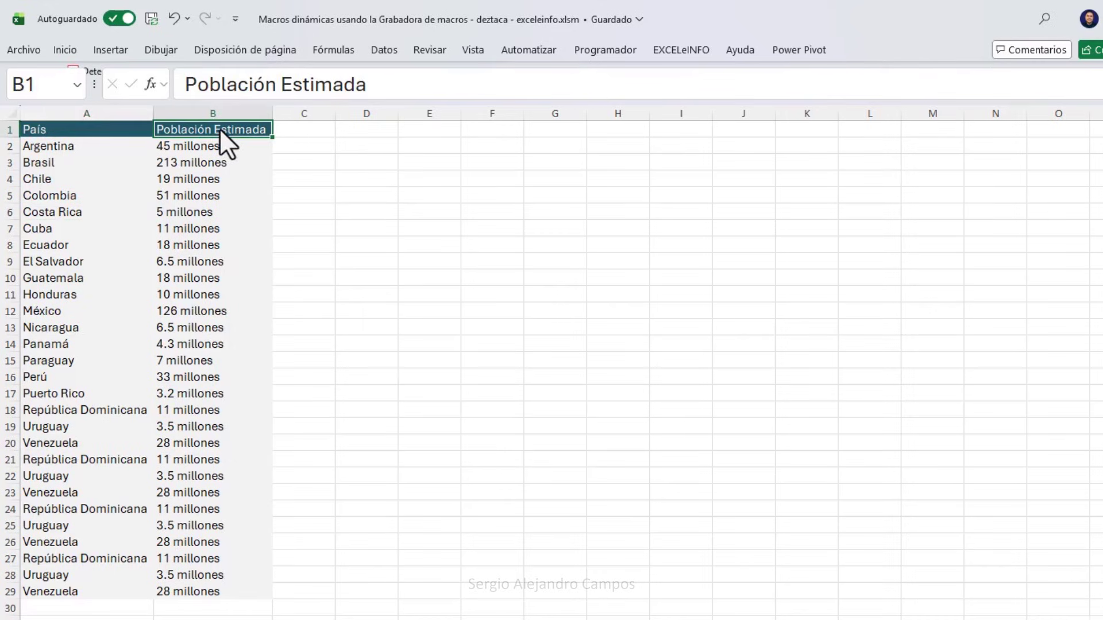
click(116, 129)
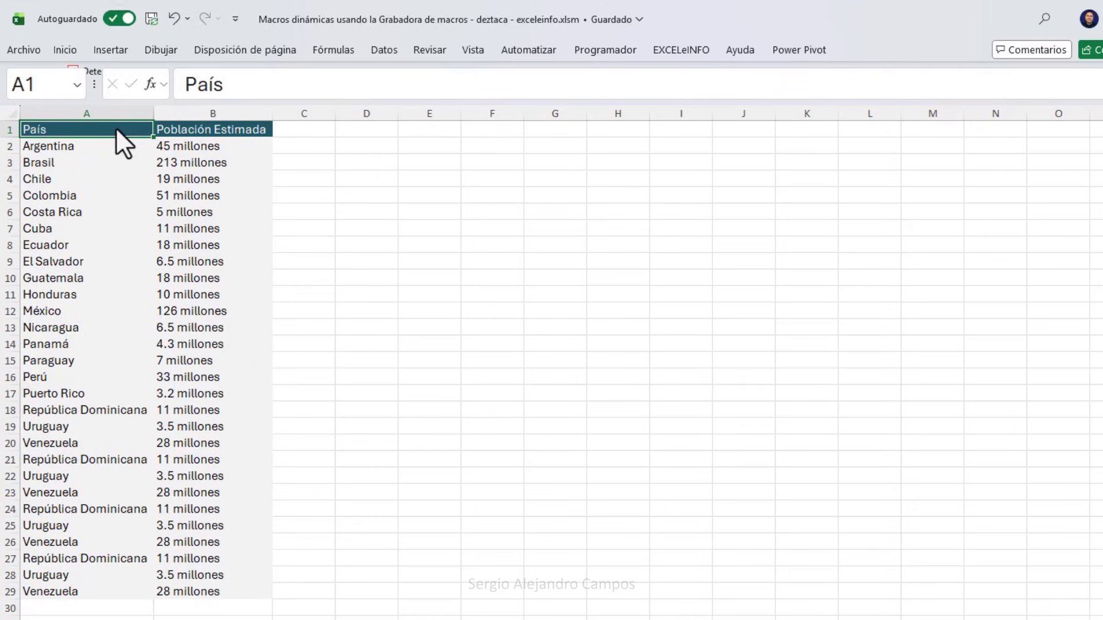
key(ctrl+shift+Right)
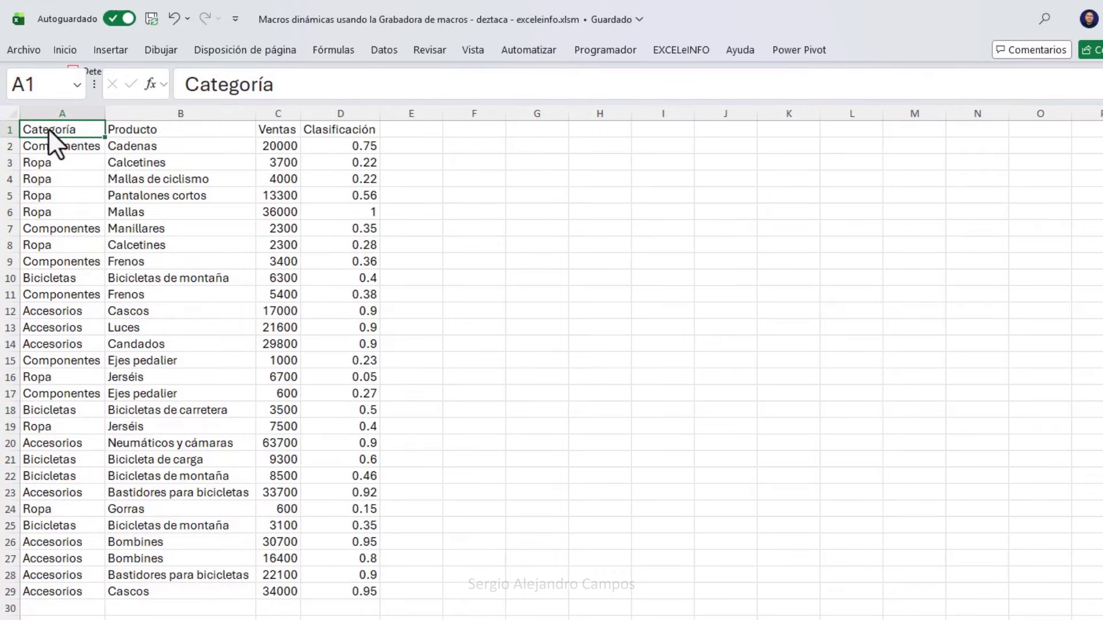
Check the Datos1 table's header row and data range, ending on Categoría in A1.
key(ctrl+shift+Right)
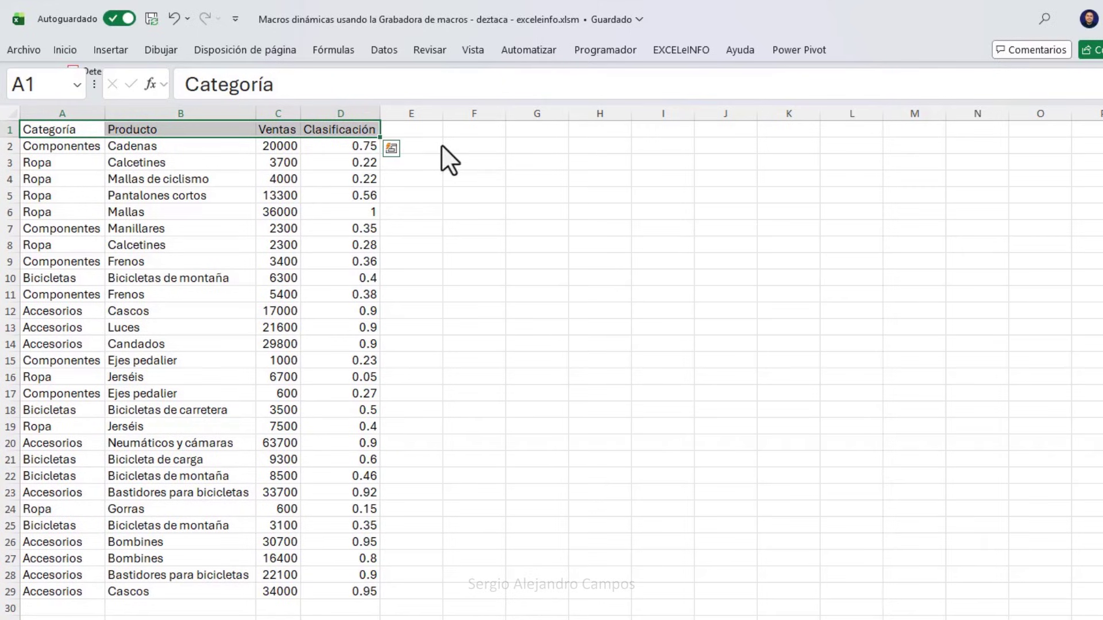
click(74, 150)
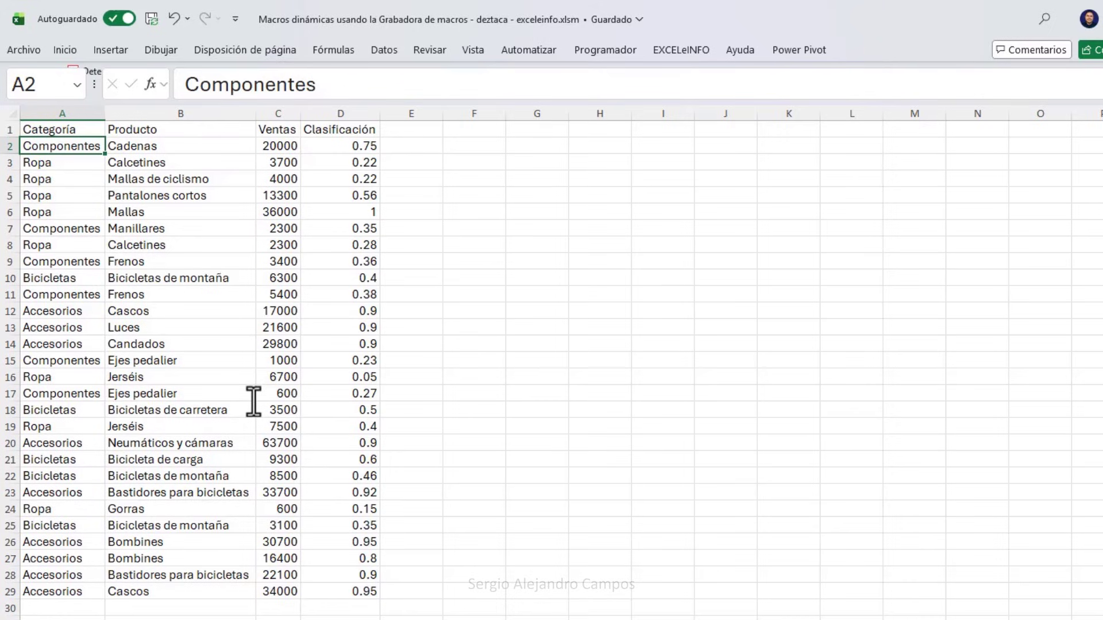
key(ctrl+shift+Right)
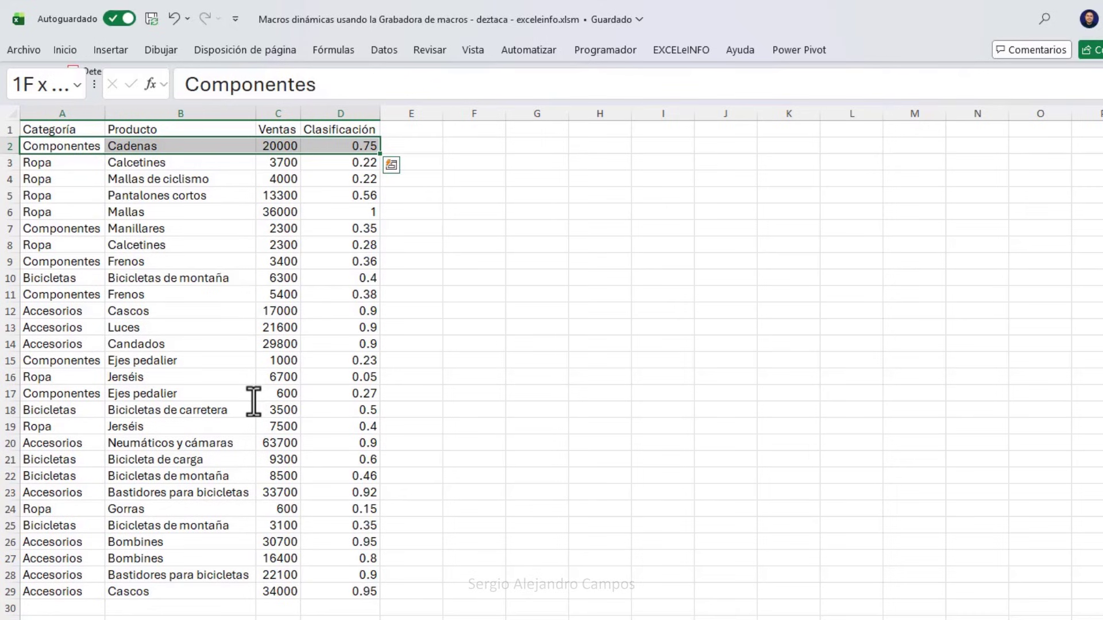
key(ctrl+shift+Down)
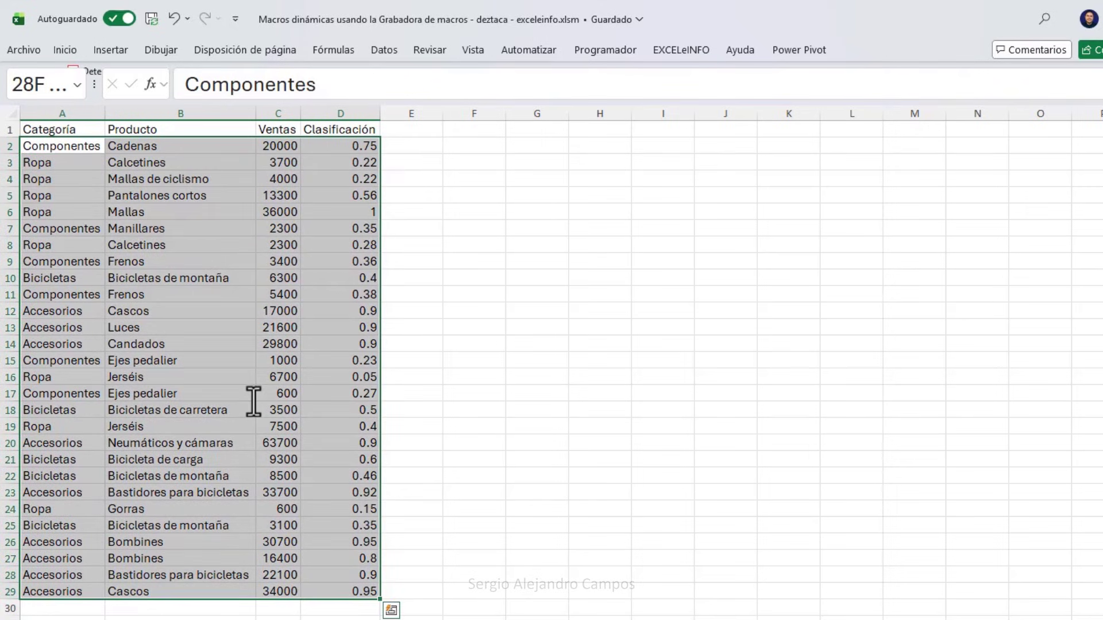
key(ctrl+Home)
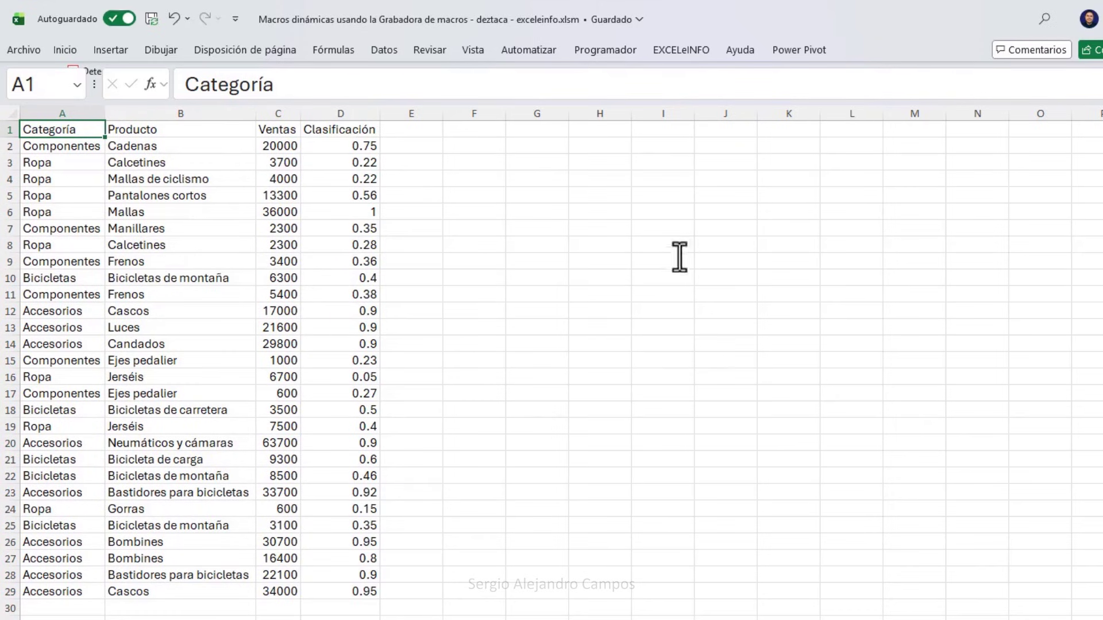
Run Macro3 from the Macros list to format the Datos1 sales table.
click(607, 57)
click(68, 94)
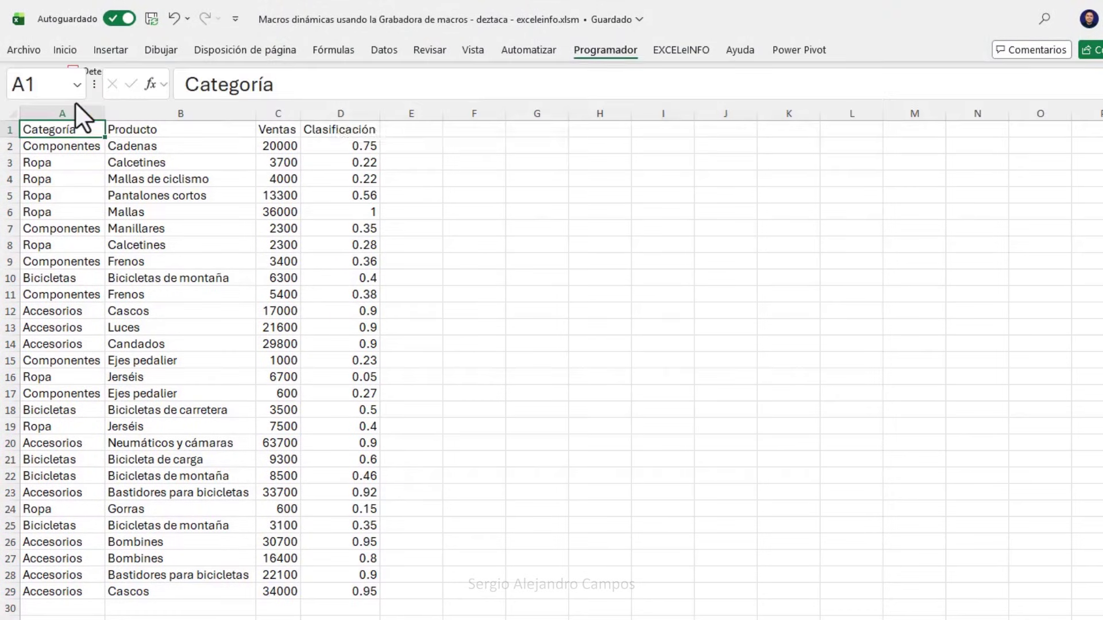
click(399, 245)
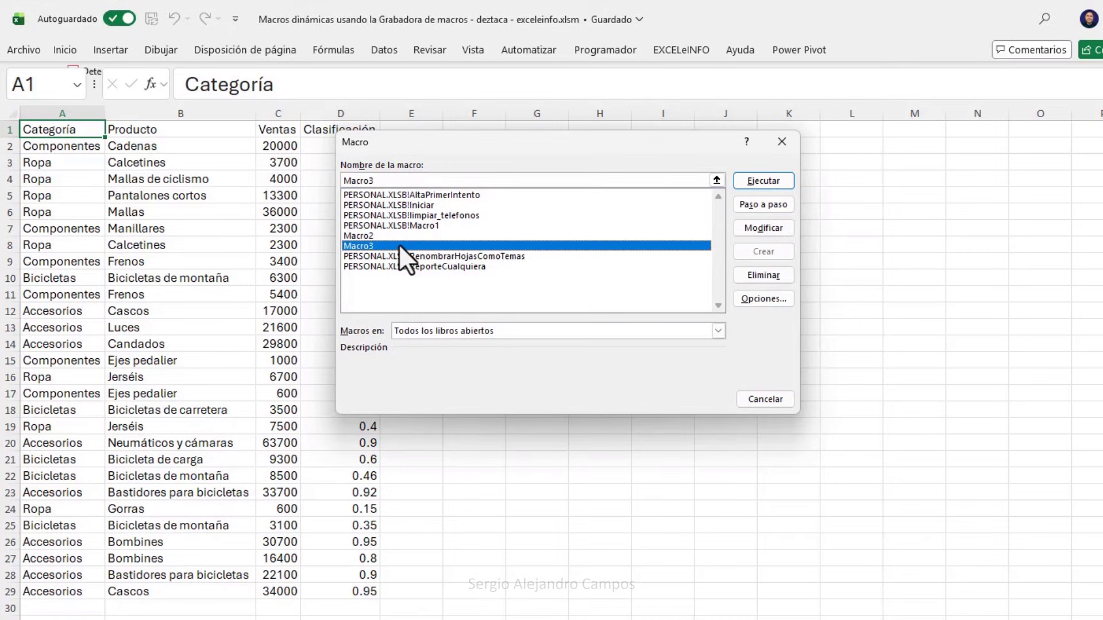
click(761, 182)
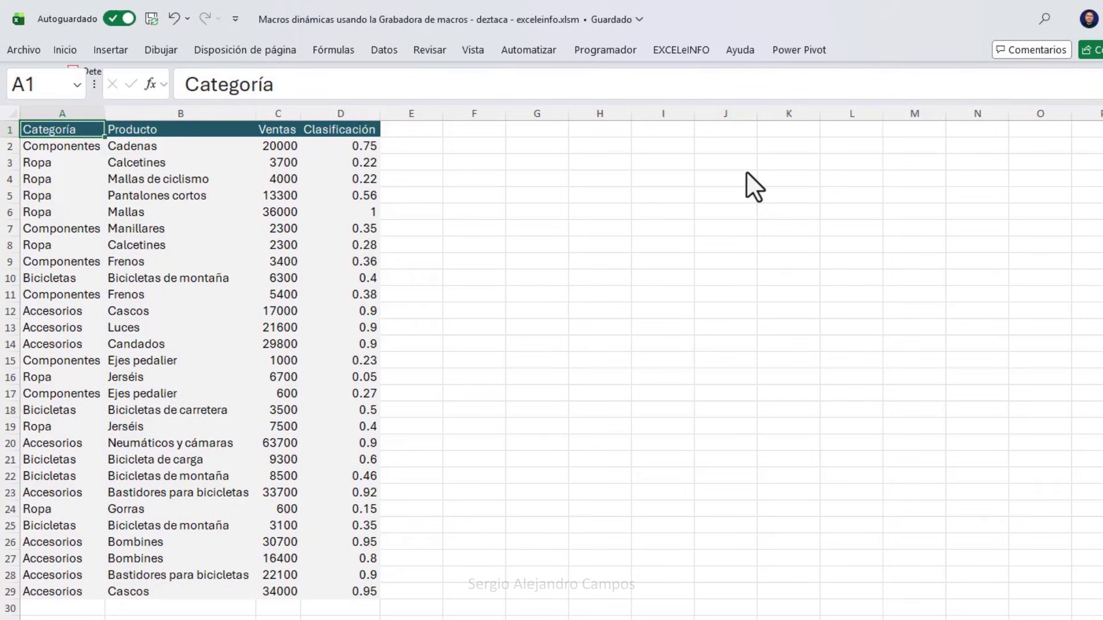
drag(89, 137, 71, 429)
On Datos2, copy the Clasificación column D1:D17 into columns E through H.
click(85, 130)
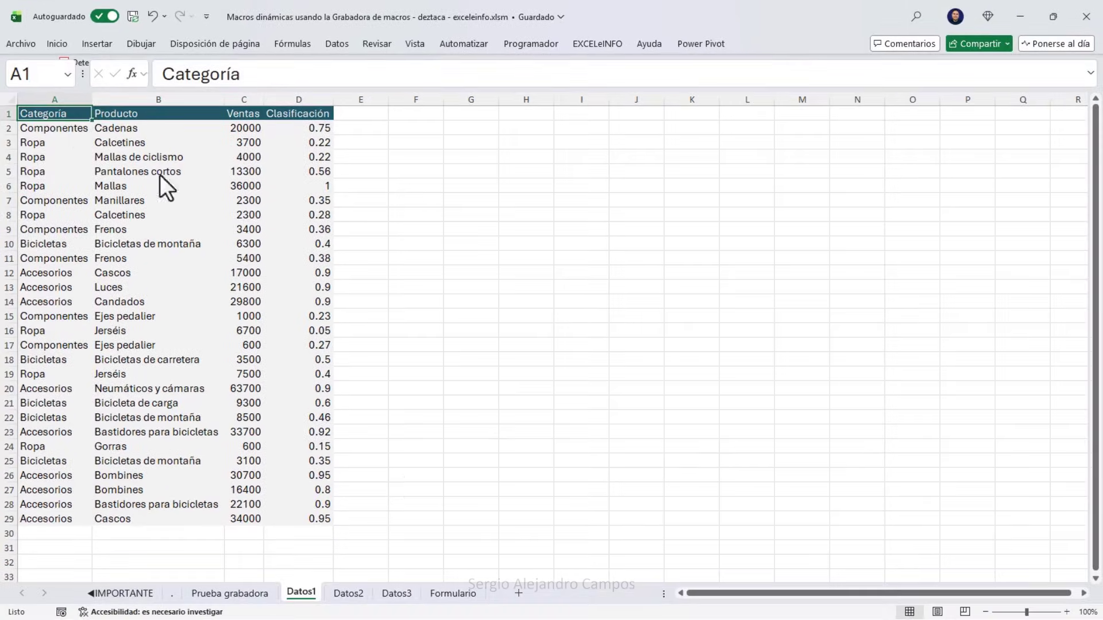
click(352, 597)
click(311, 118)
key(ctrl+shift+Down)
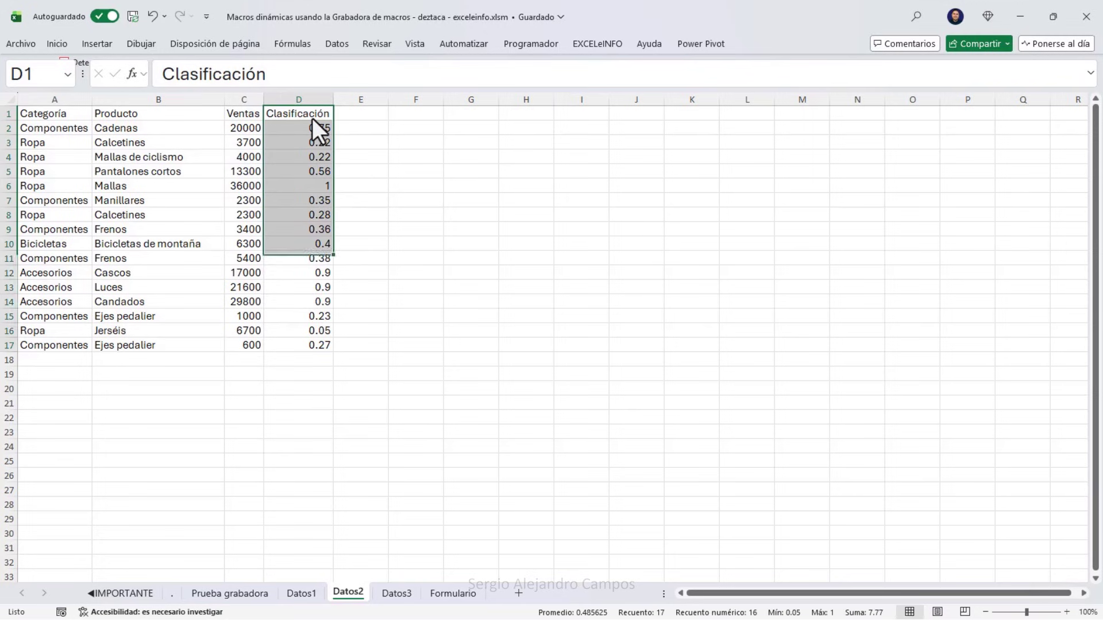
key(ctrl+c)
key(Right)
key(shift+Right)
key(shift+Right)
key(shift+Right)
key(Return)
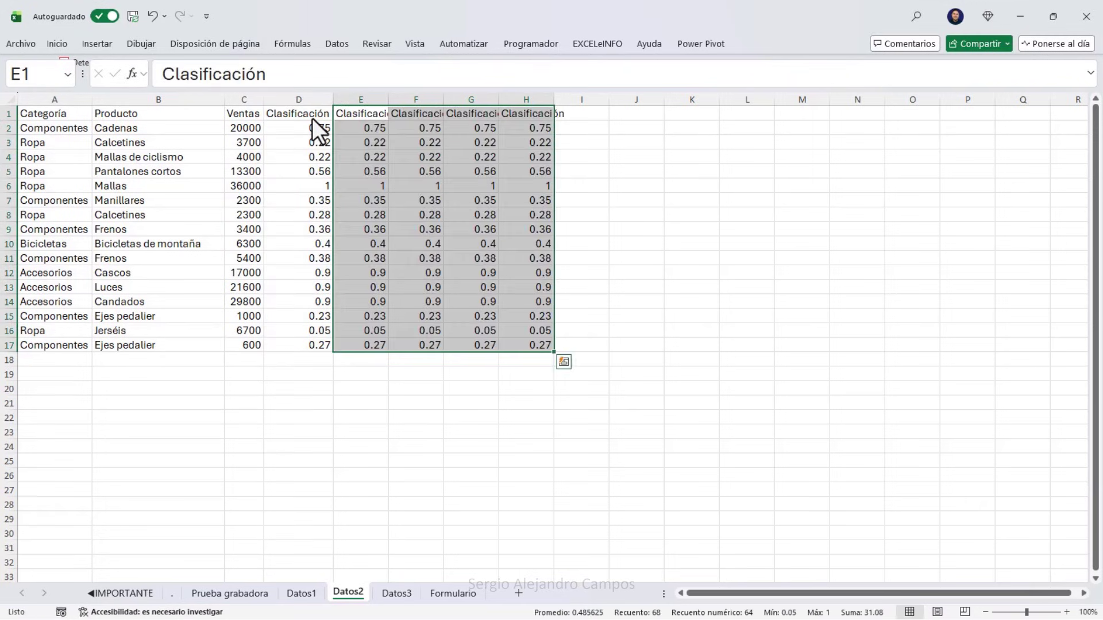
Run Macro3 on Datos2 and check the formatted header A1:H1 and shaded rows.
click(536, 43)
click(60, 80)
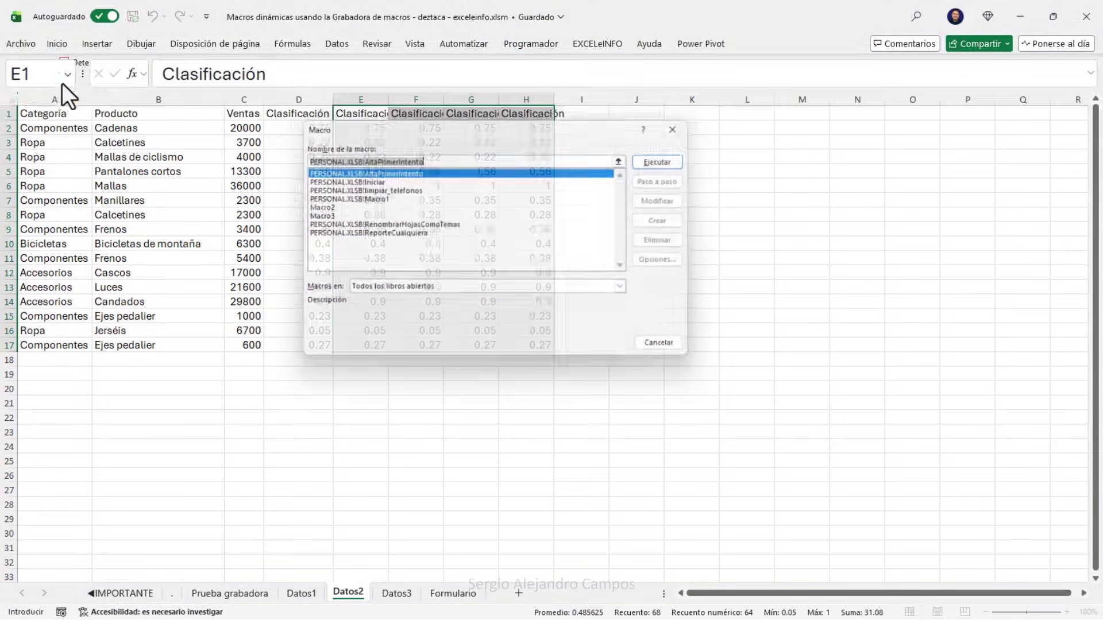
click(342, 215)
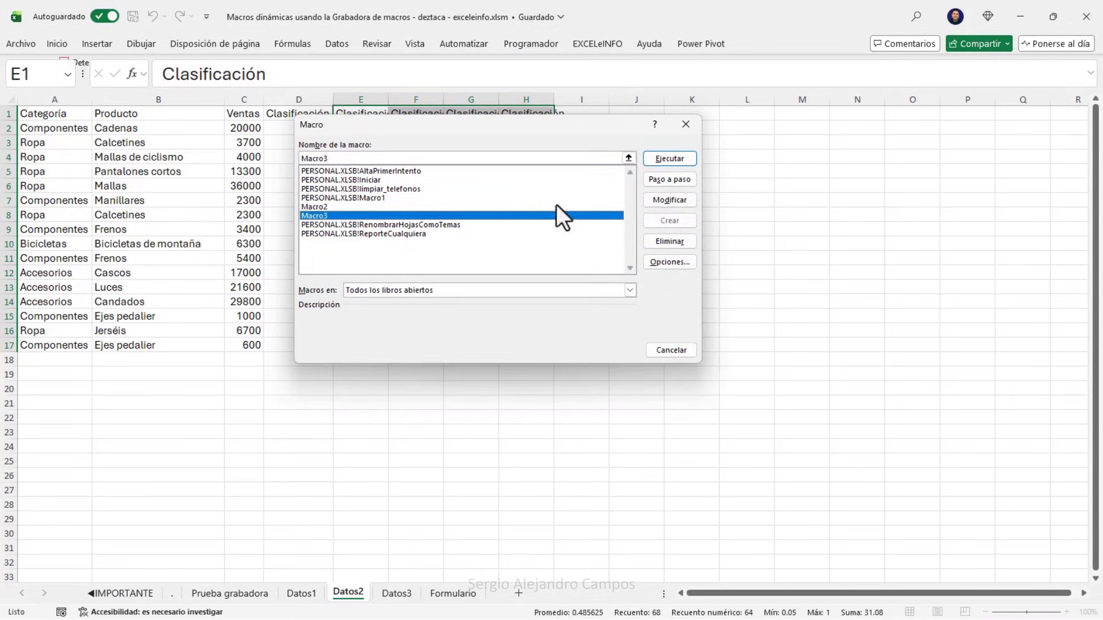
click(670, 158)
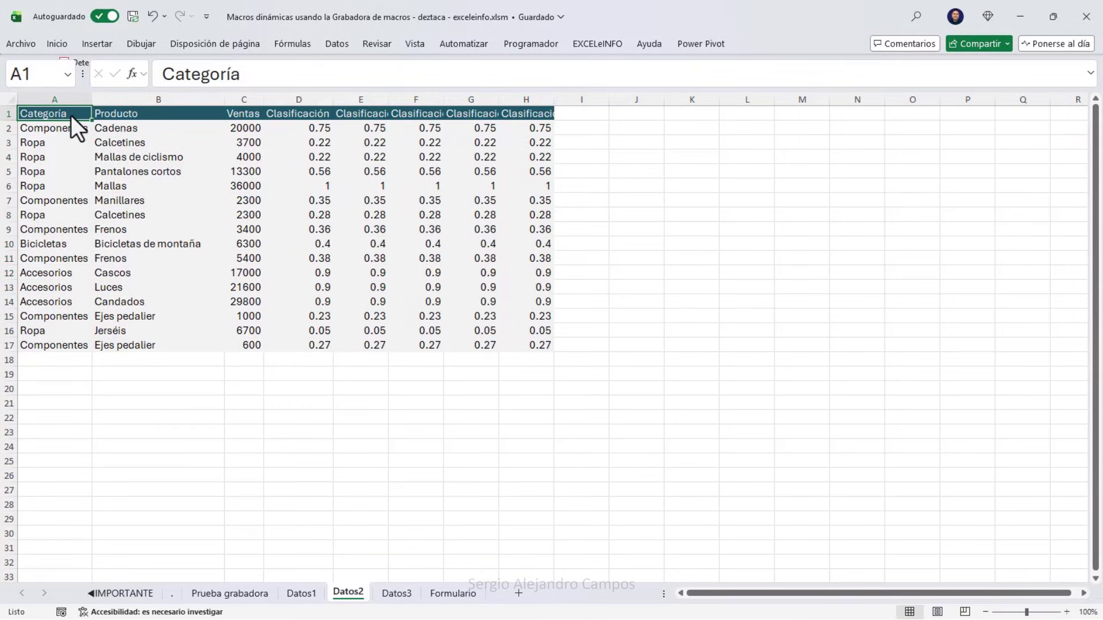
drag(71, 115, 518, 114)
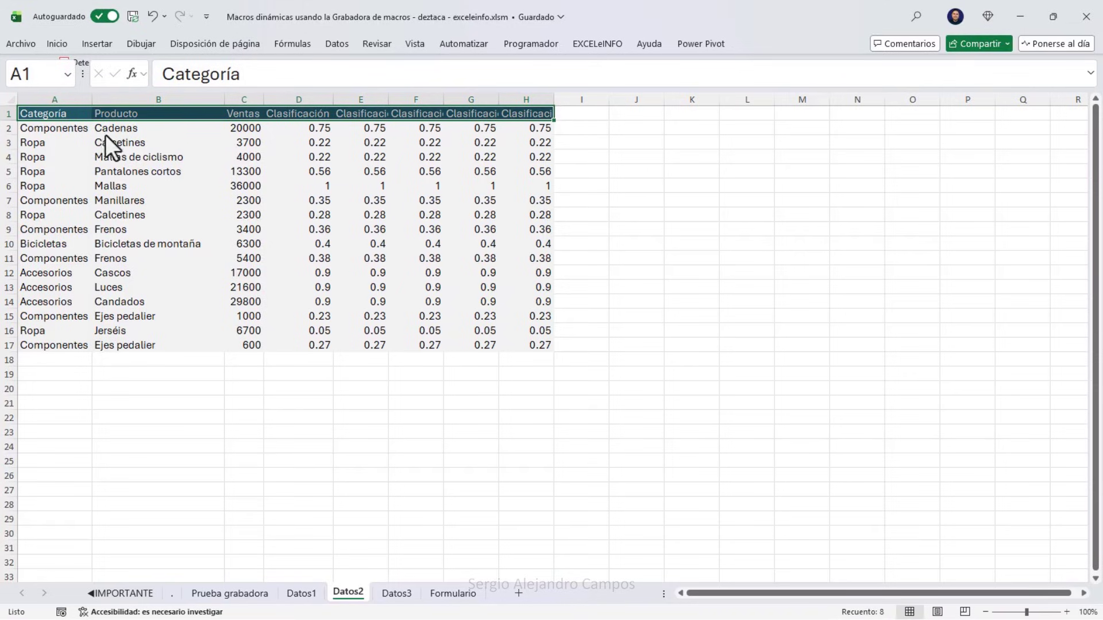
click(60, 133)
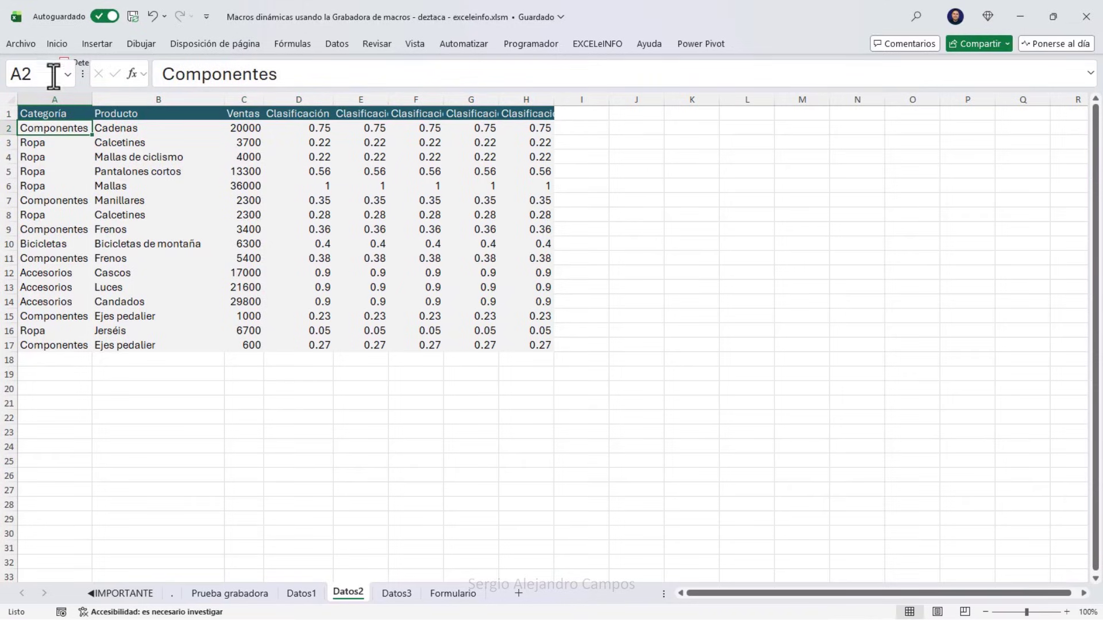
drag(64, 128, 533, 343)
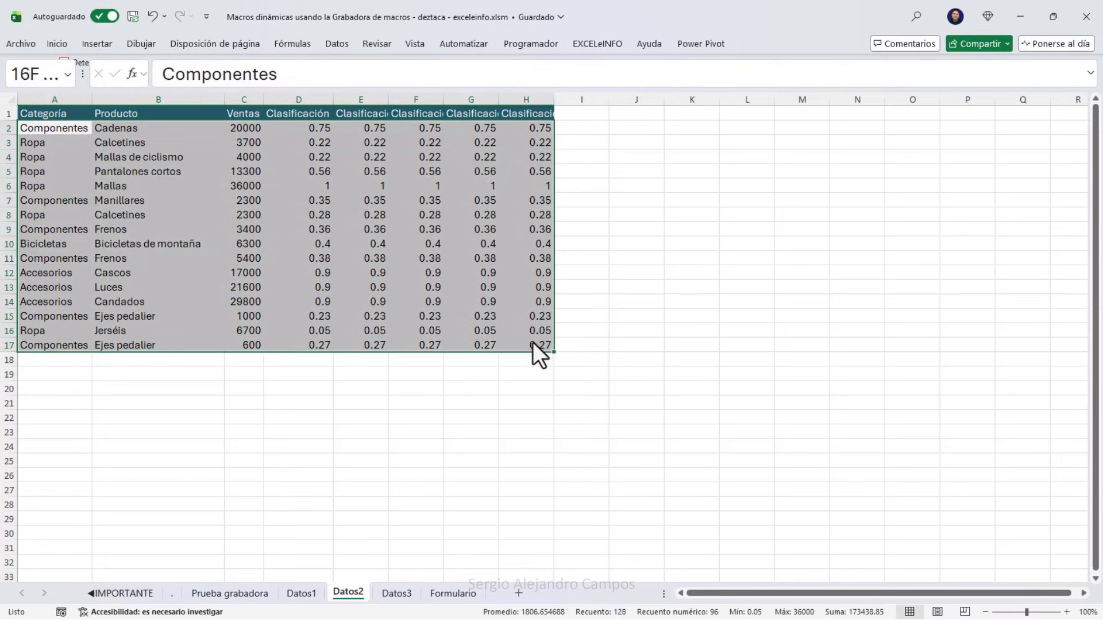
click(60, 115)
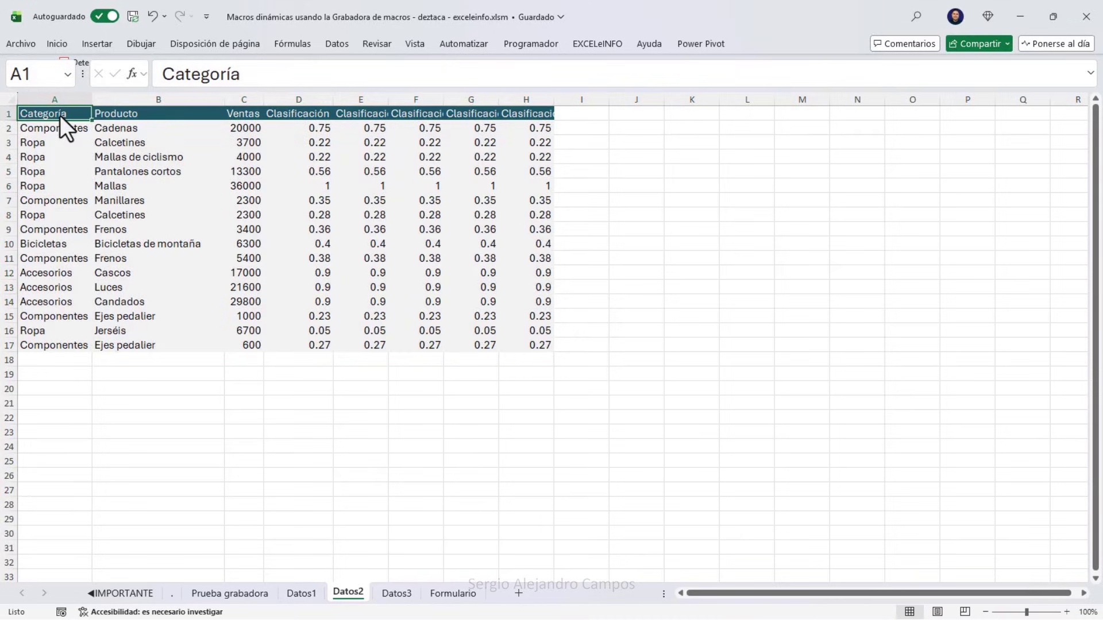
Browse the Prueba grabadora, Datos1 and Datos2 sheets, ending on Prueba grabadora's A1.
click(247, 598)
click(294, 597)
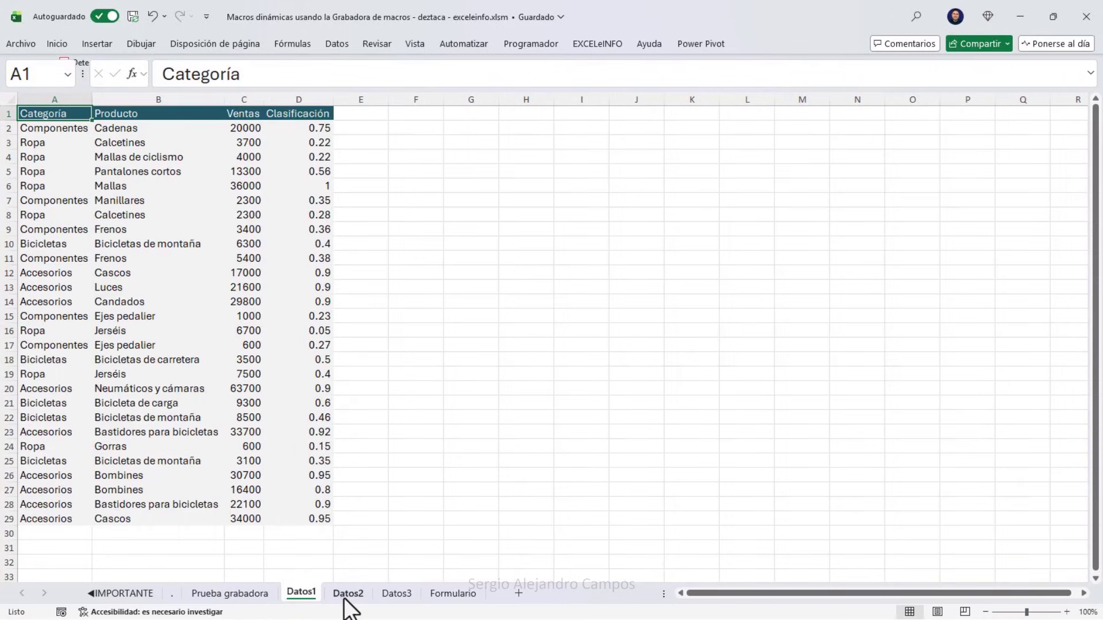
click(348, 597)
click(310, 597)
click(247, 597)
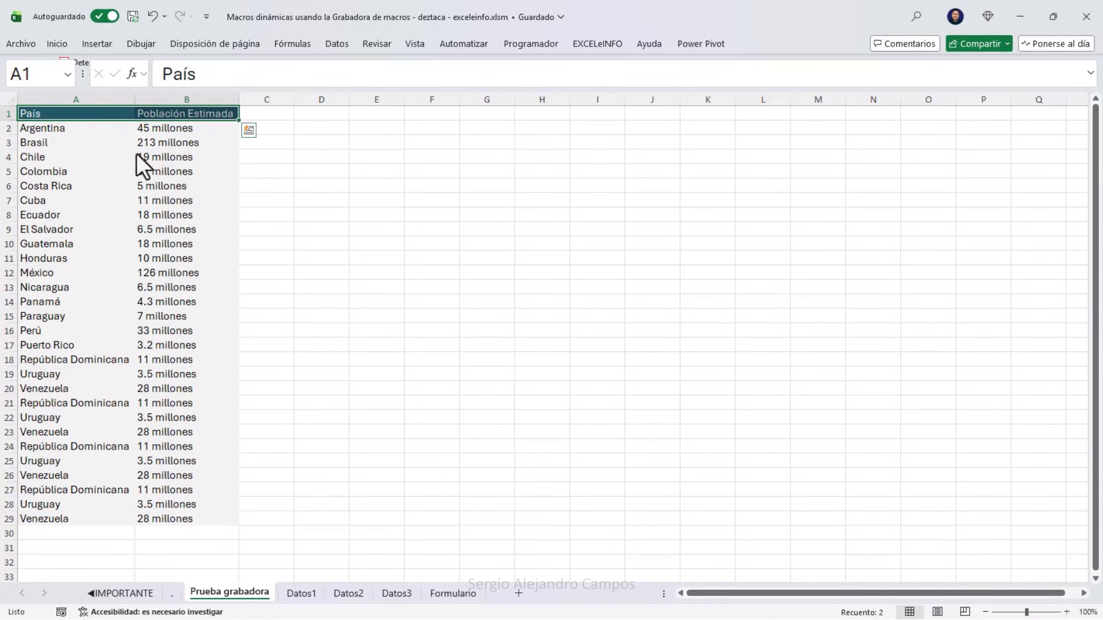
click(105, 116)
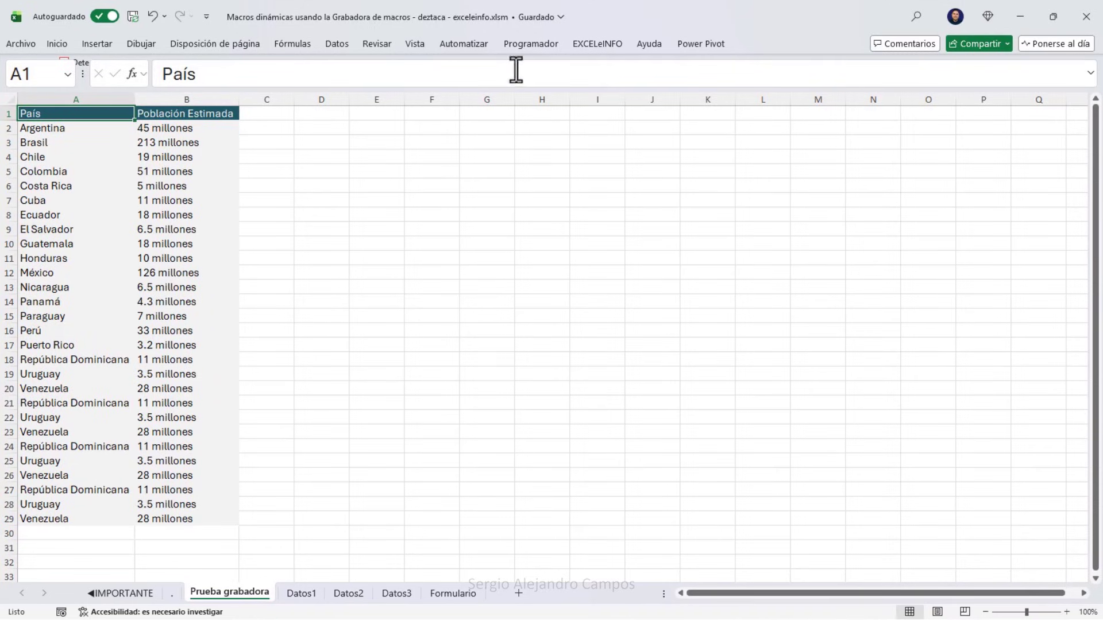
Check the Usar referencias relativas option, then open the Formulario sheet at C2.
click(548, 46)
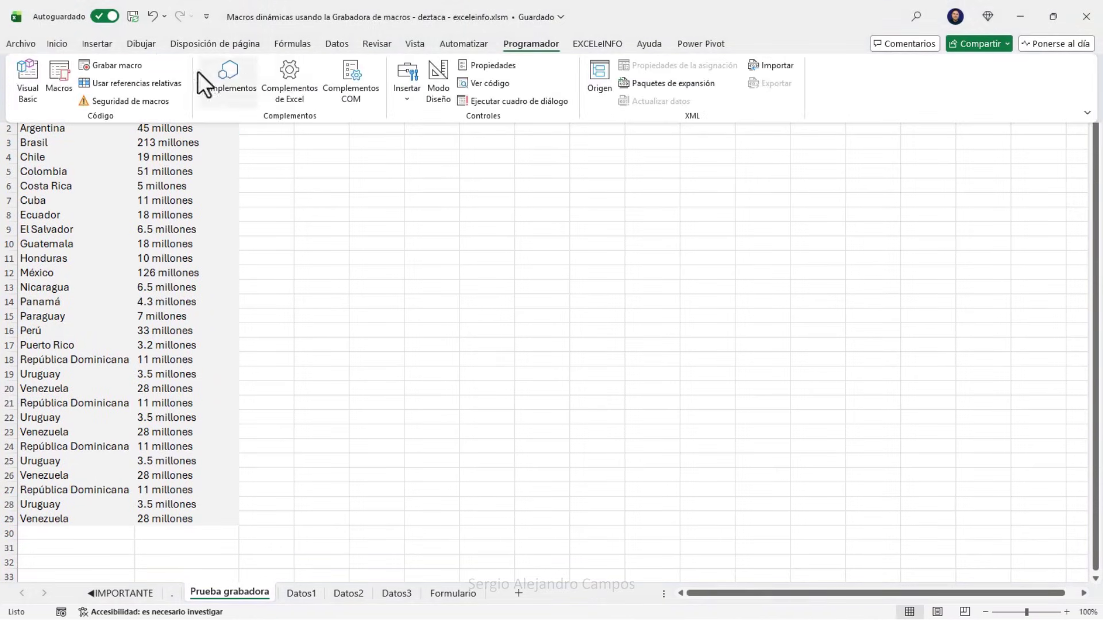
click(142, 81)
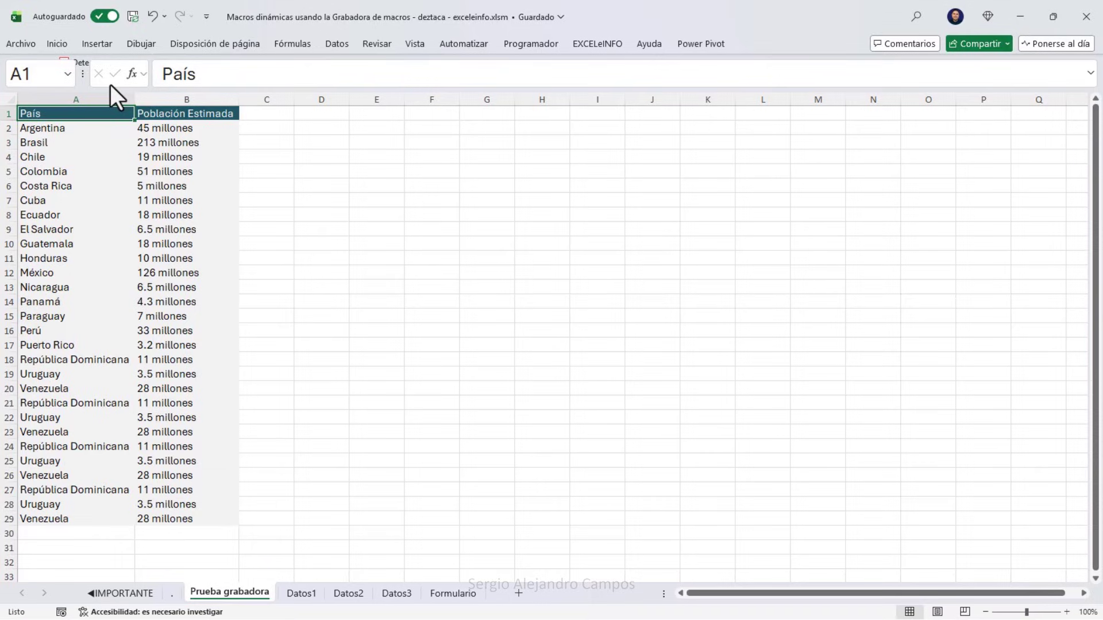
click(449, 593)
click(188, 137)
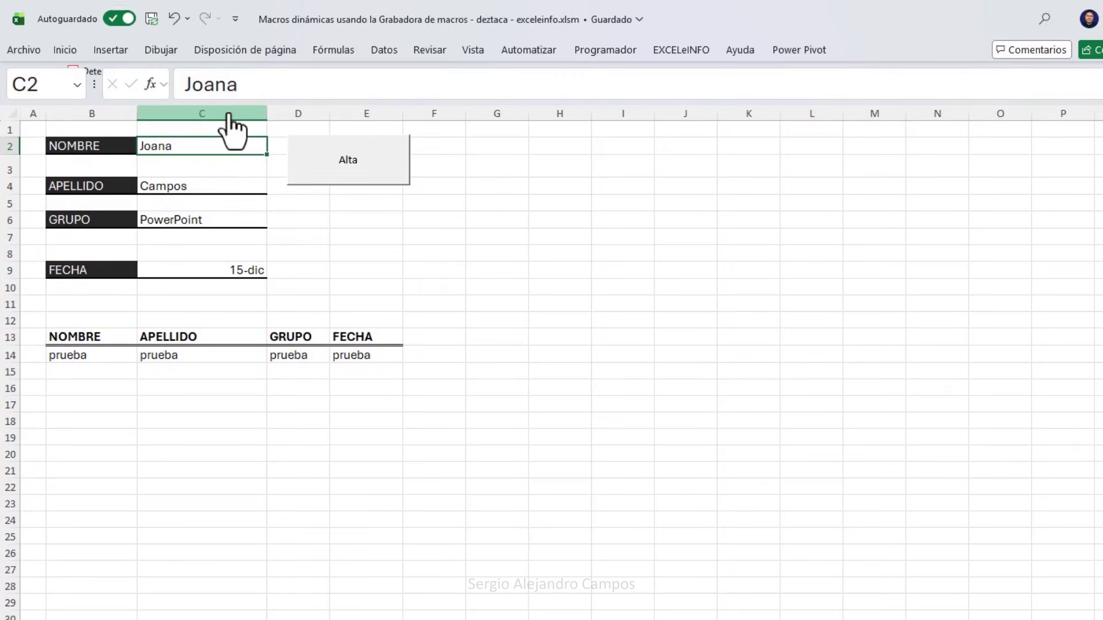
click(205, 187)
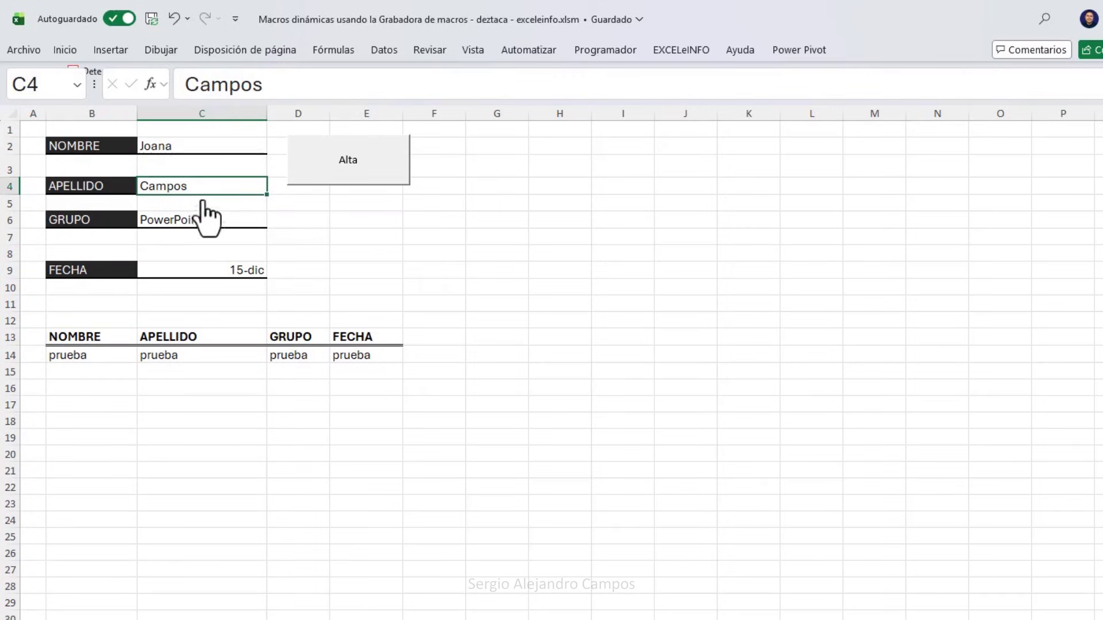
click(210, 219)
click(210, 273)
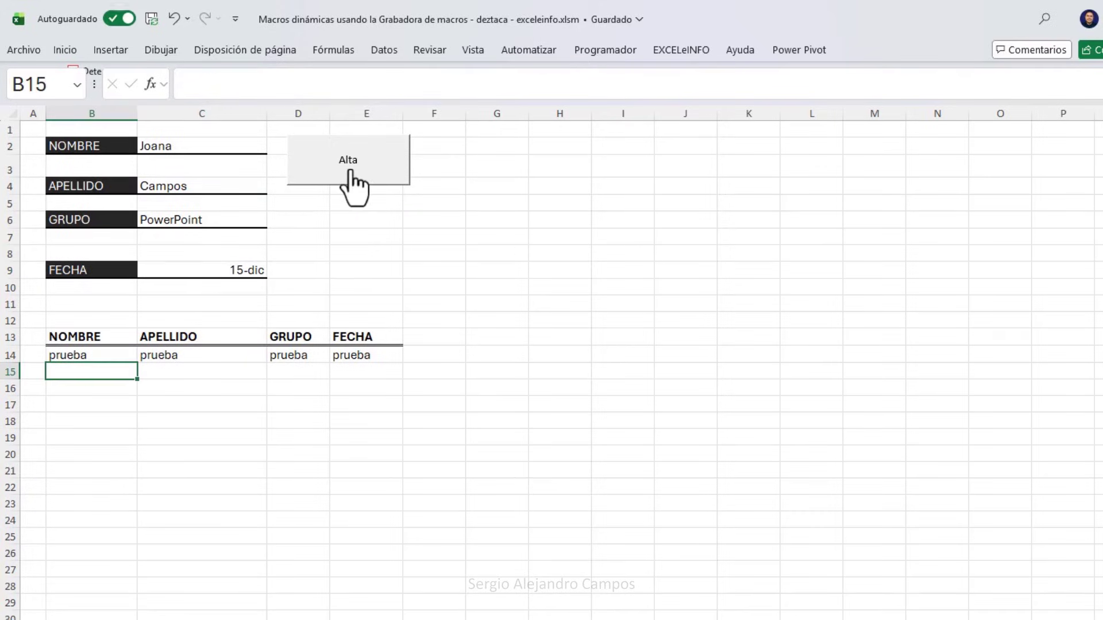
drag(115, 373, 352, 395)
drag(108, 405, 381, 404)
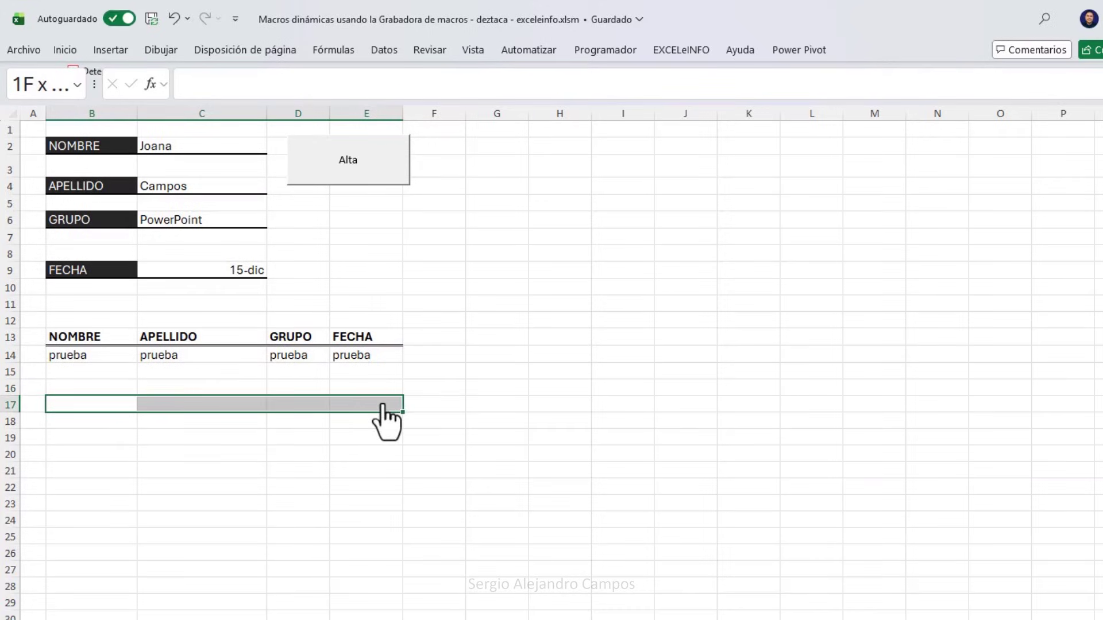
click(118, 343)
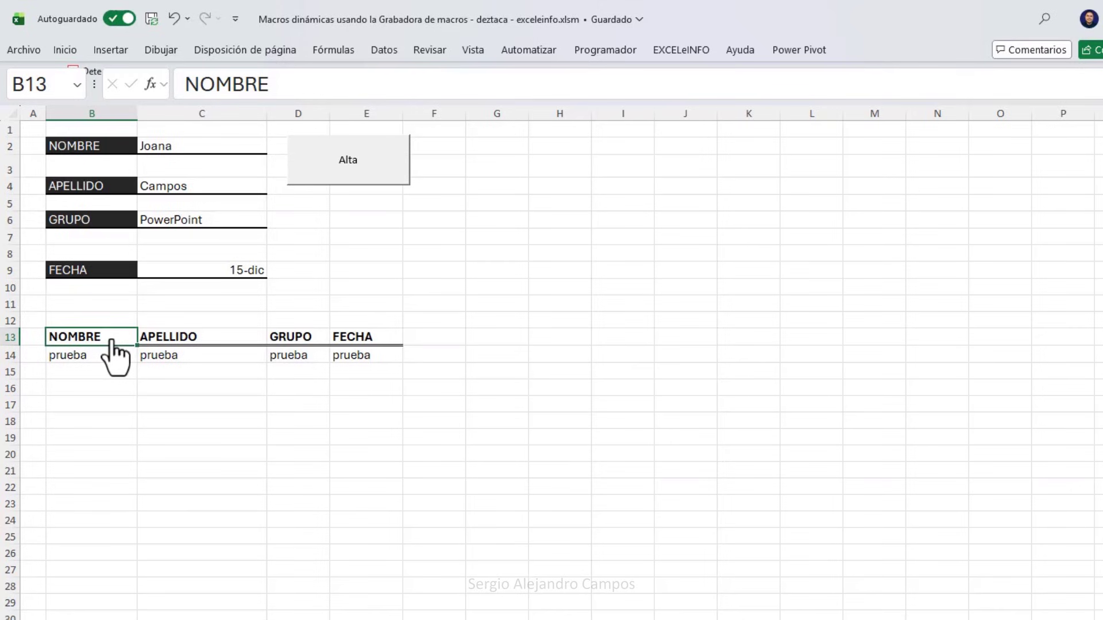
click(621, 54)
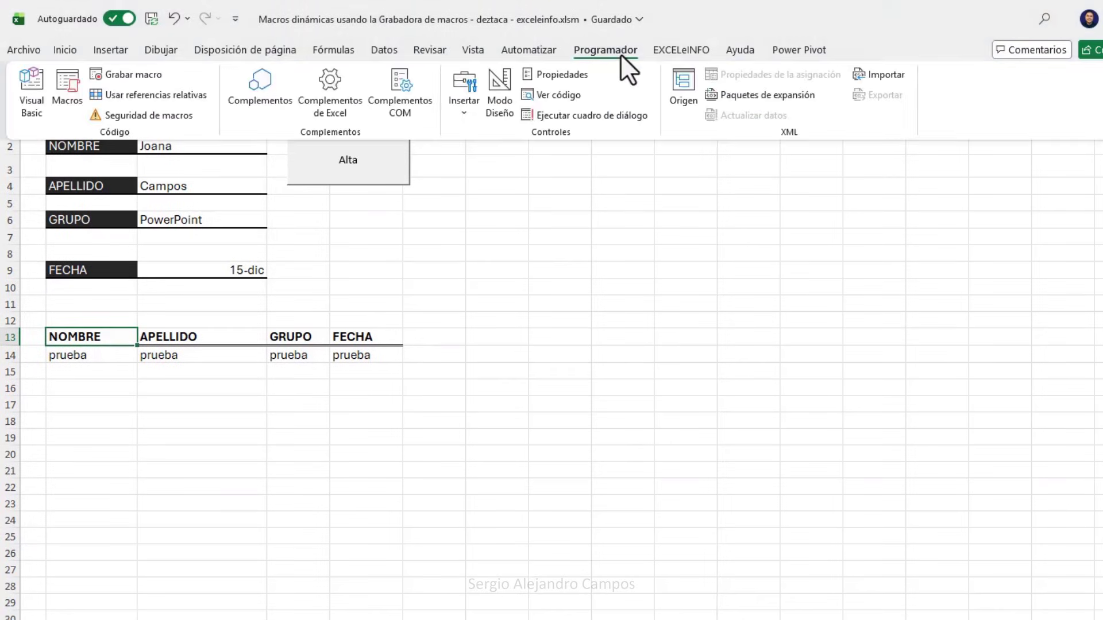
Start recording Macro4 with shortcut Ctrl+Shift+T after the letter M proved already taken.
click(129, 74)
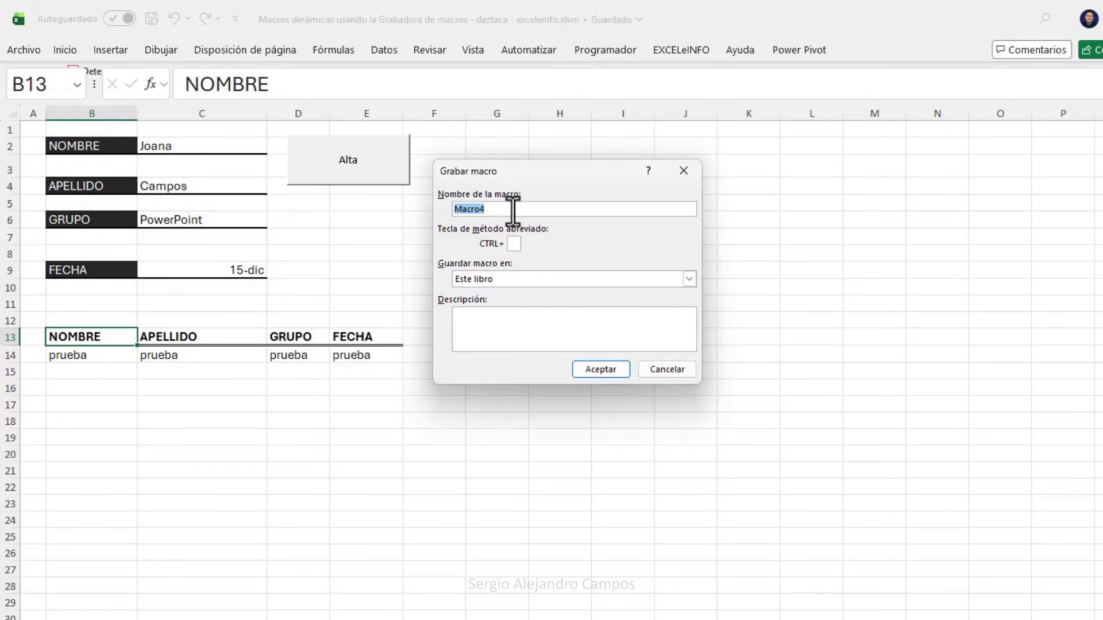
click(514, 244)
text(M)
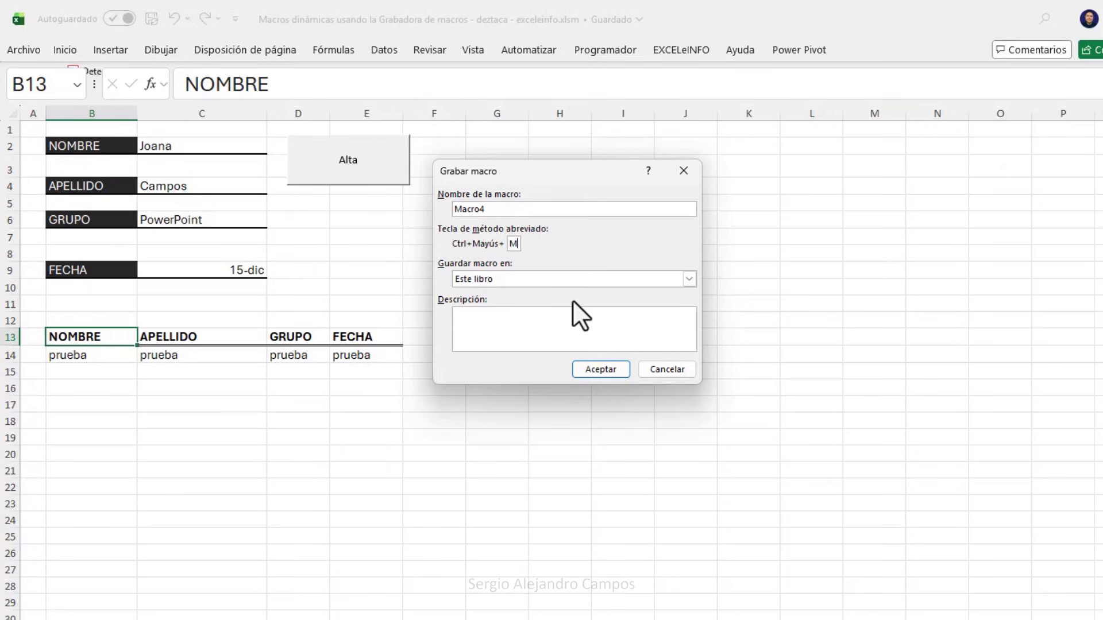
click(597, 369)
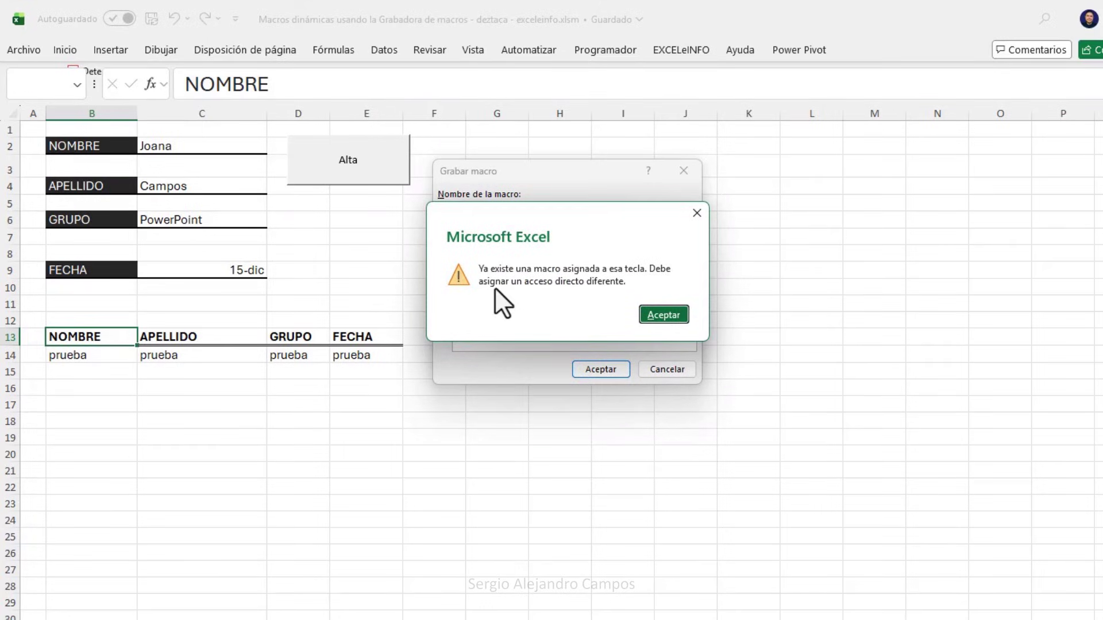
click(671, 317)
key(BackSpace)
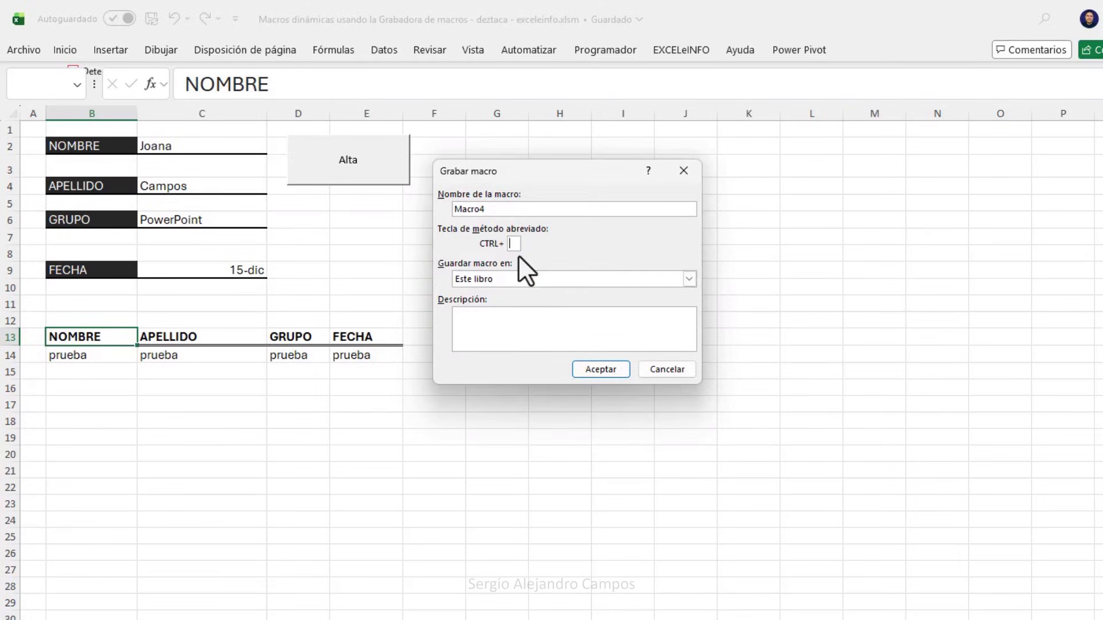
text(T)
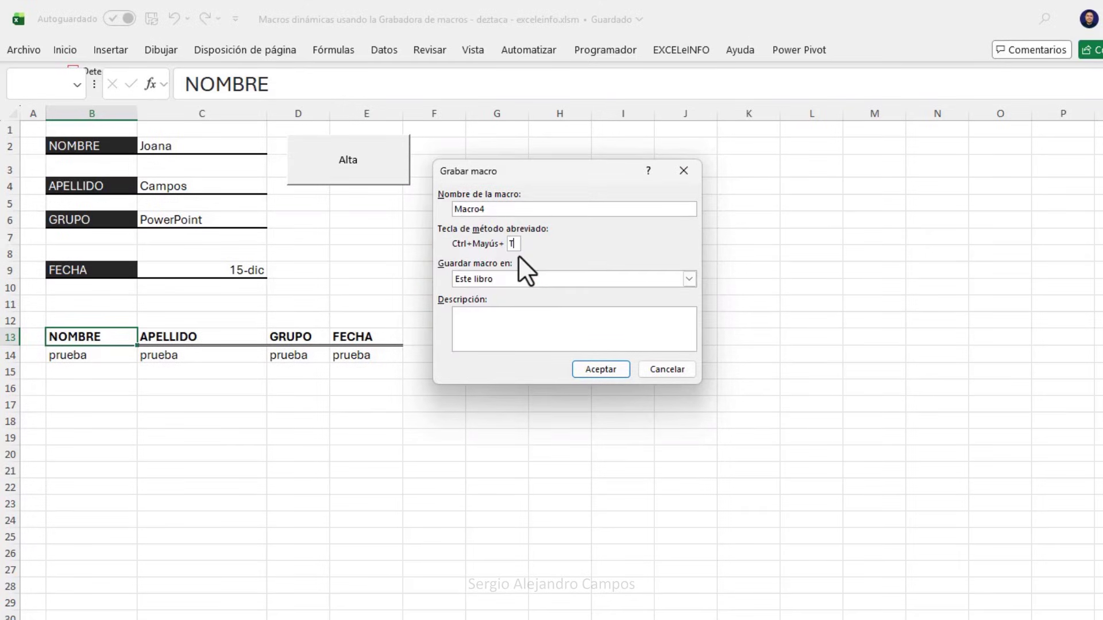
click(601, 370)
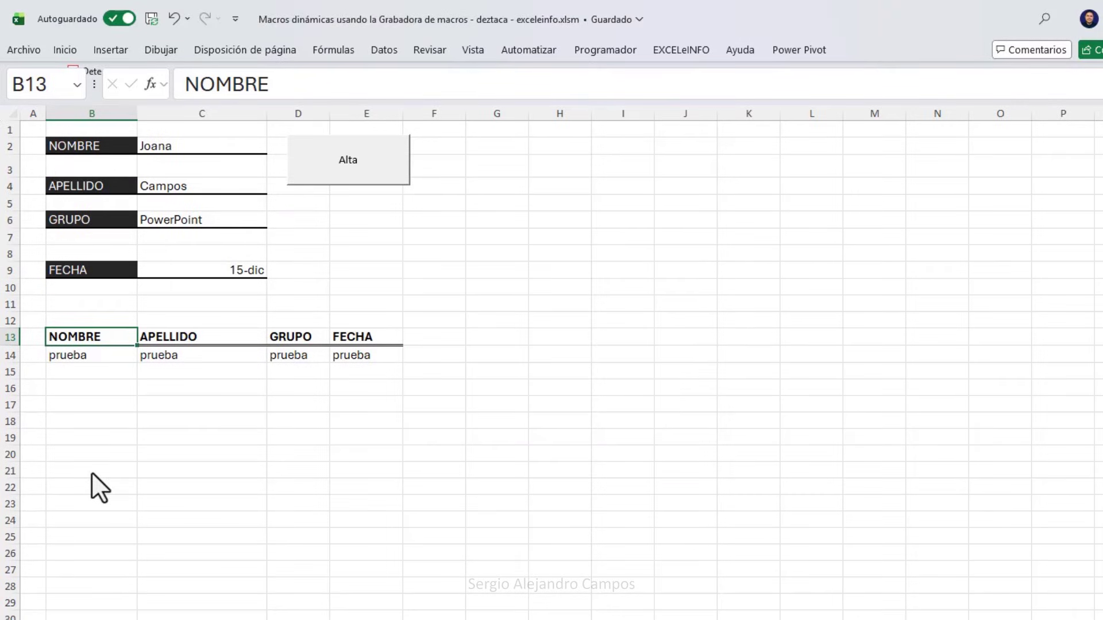
Copy the form entries in C2, C4, C6 and C9, then go to the NOMBRE header B13.
click(186, 145)
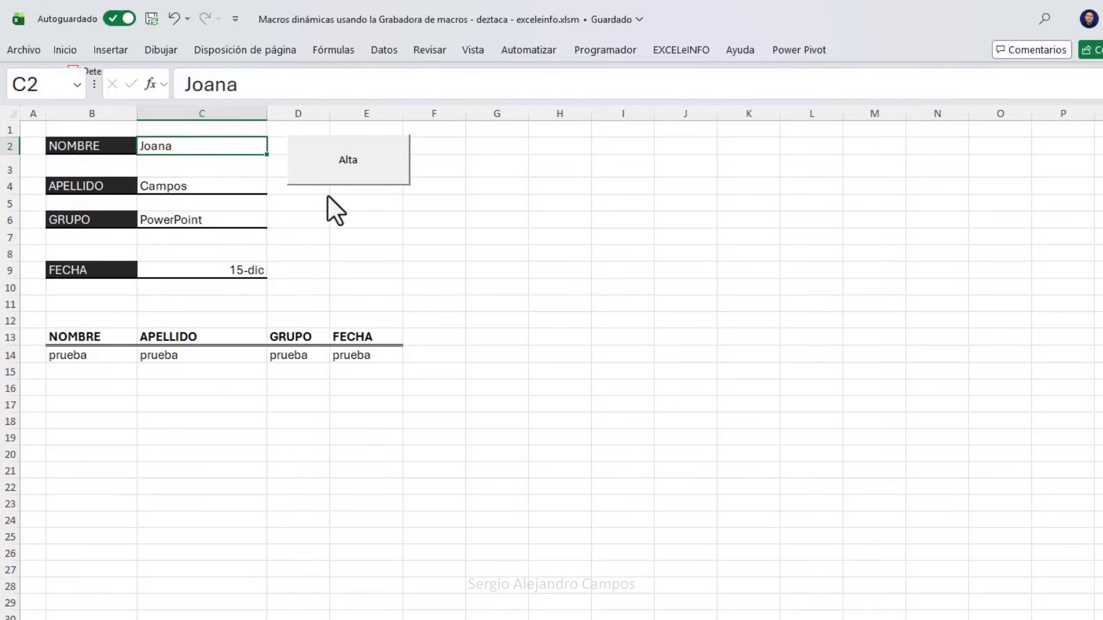
ctrl+click(252, 186)
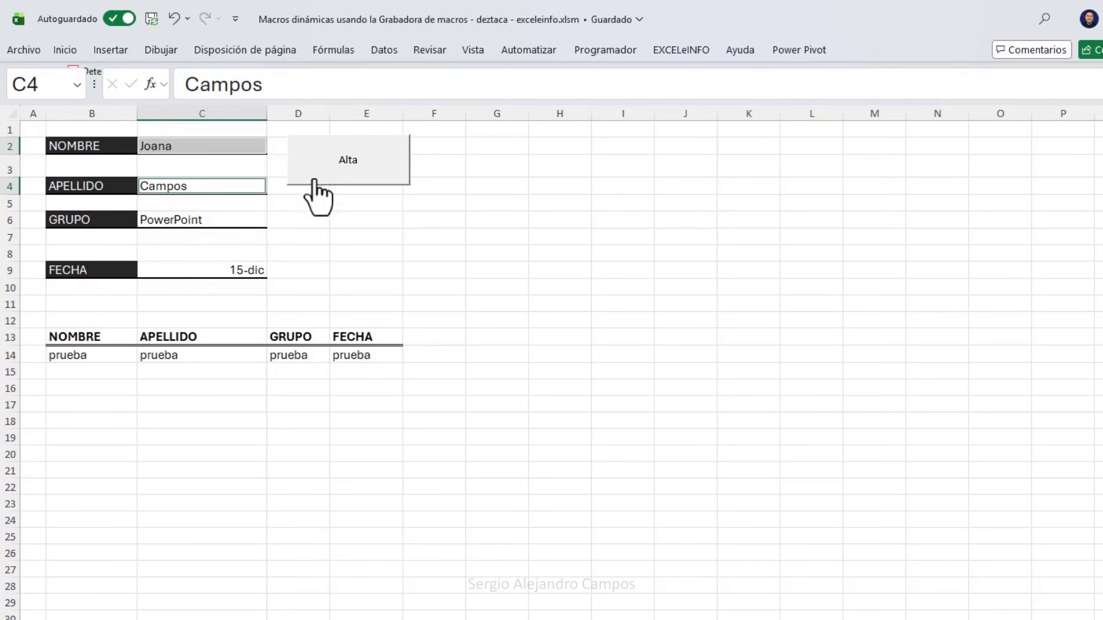
ctrl+click(231, 220)
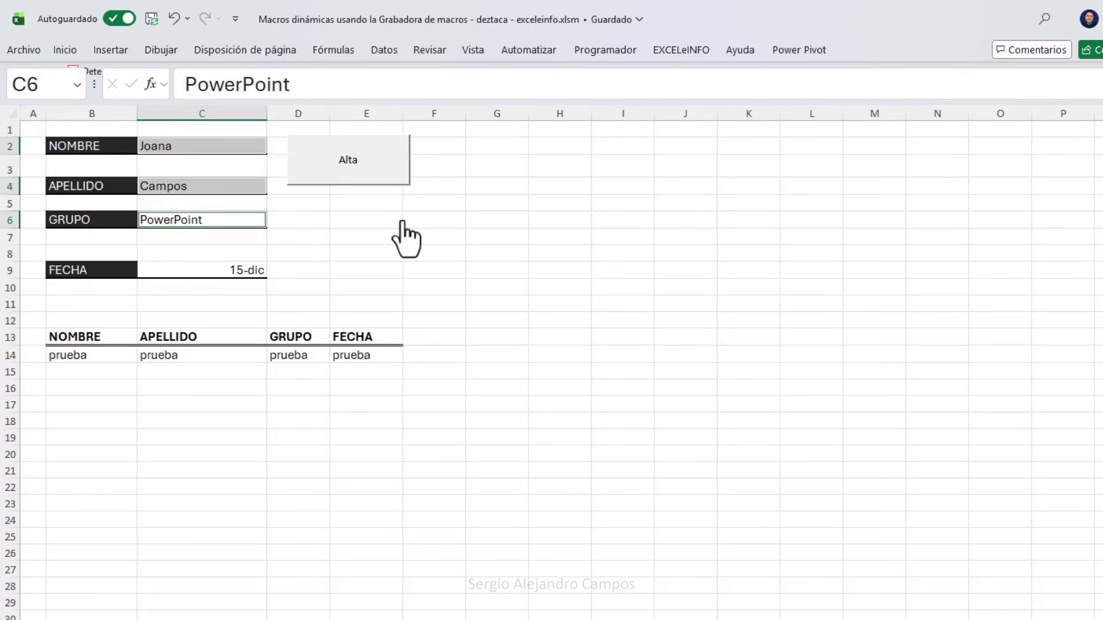
ctrl+click(244, 271)
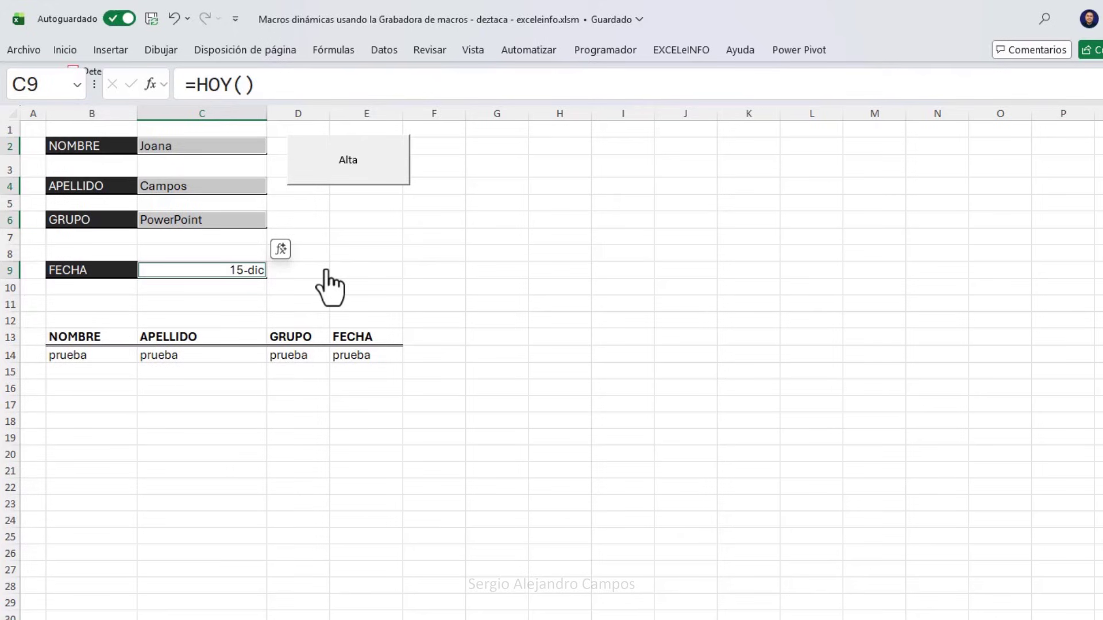
key(ctrl+c)
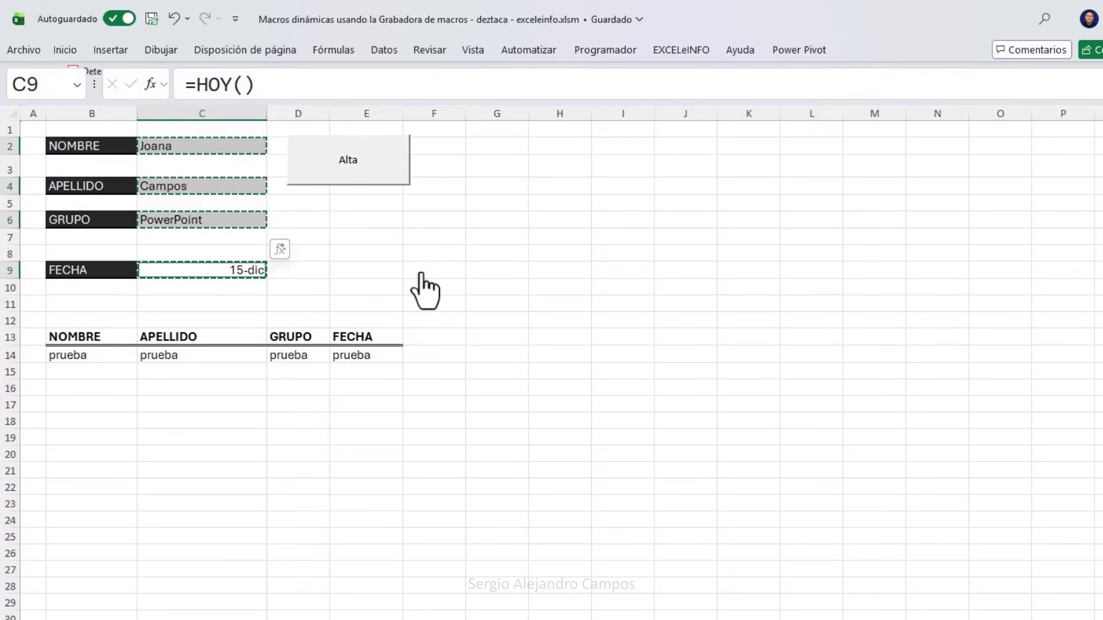
click(96, 336)
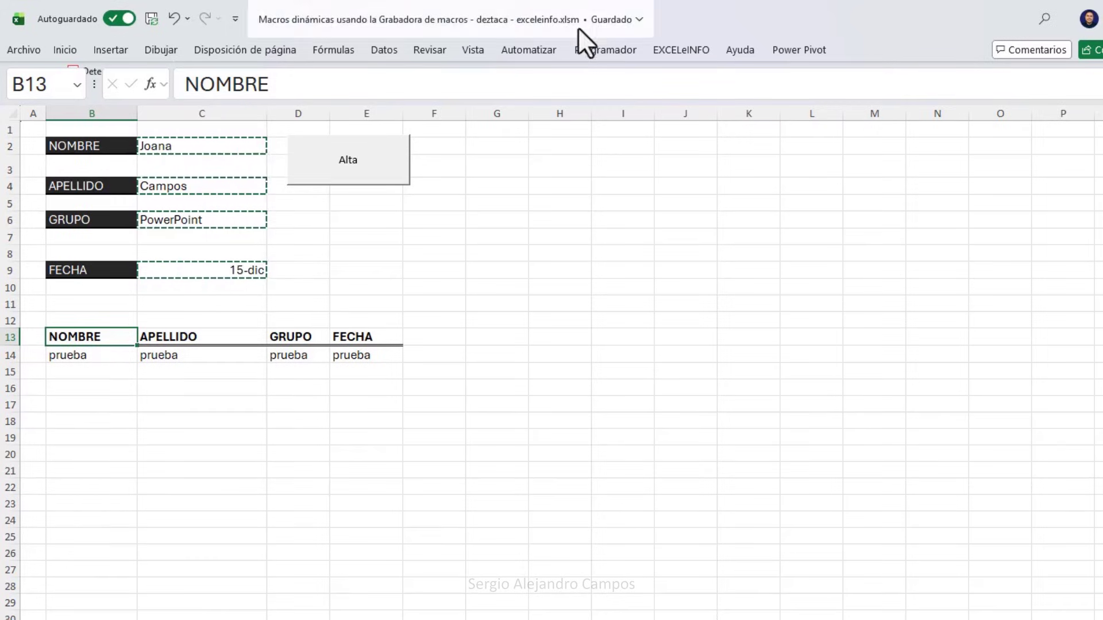
Turn on relative references and move down to B15, the first empty list row.
click(607, 50)
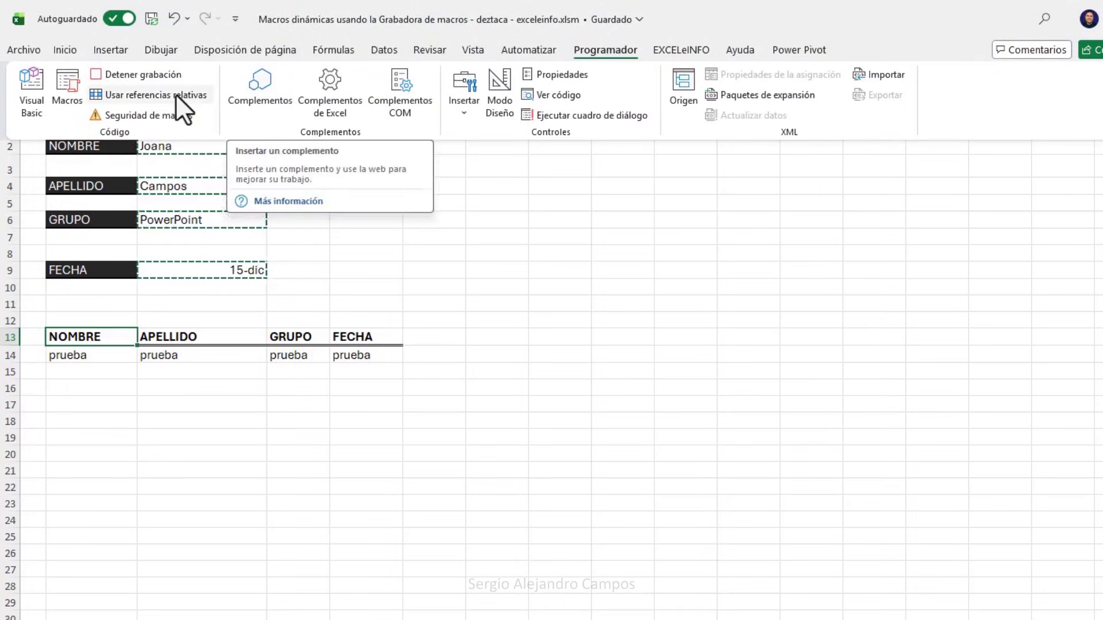
click(224, 320)
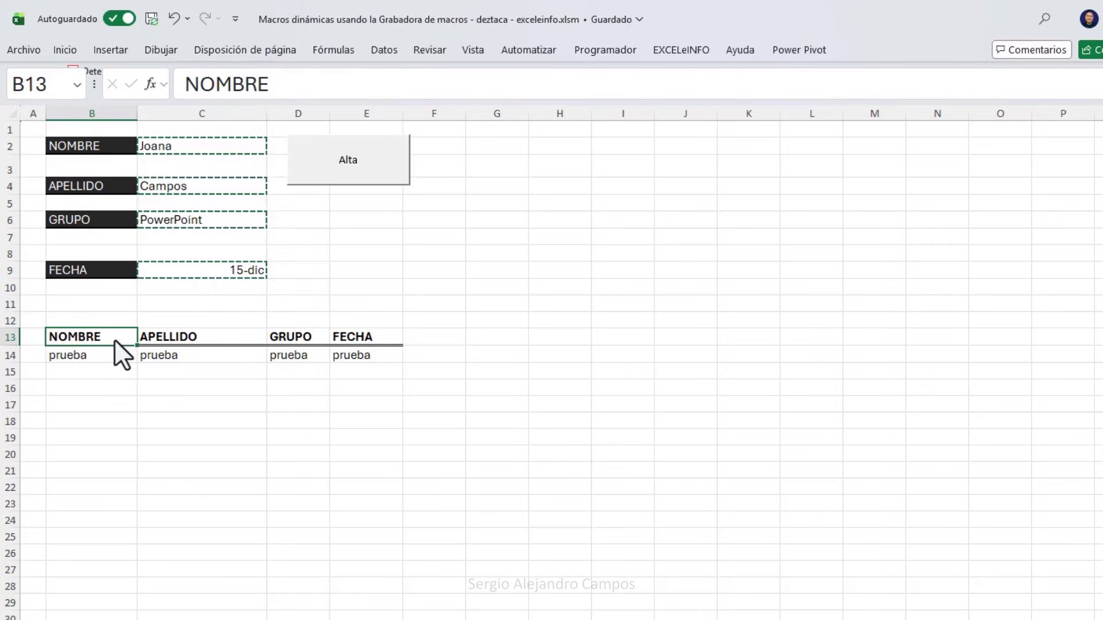
key(Down)
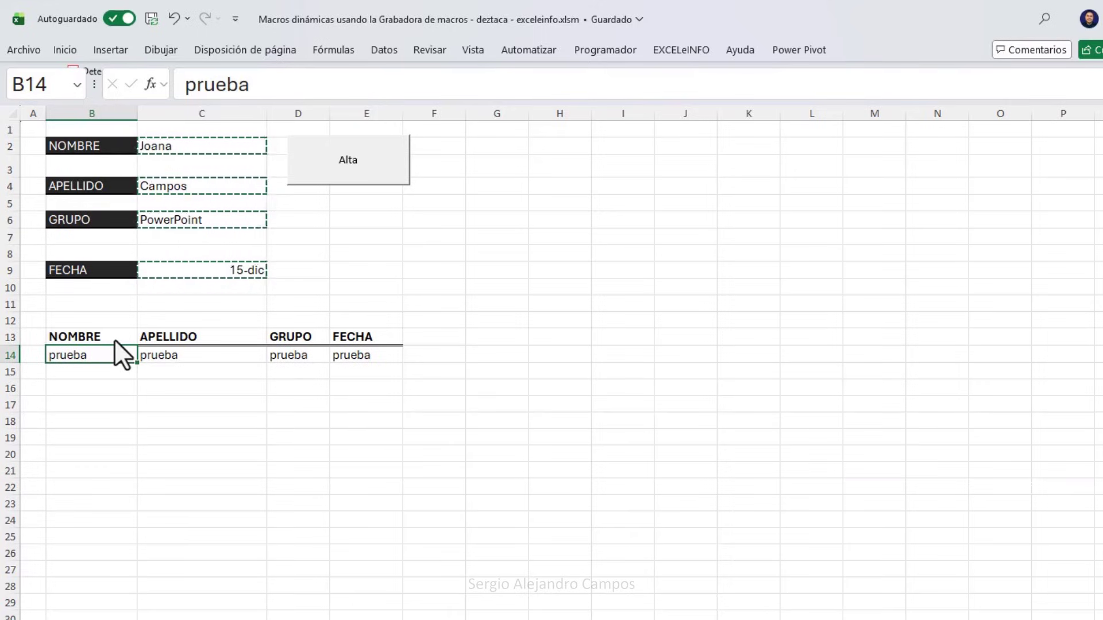
key(Down)
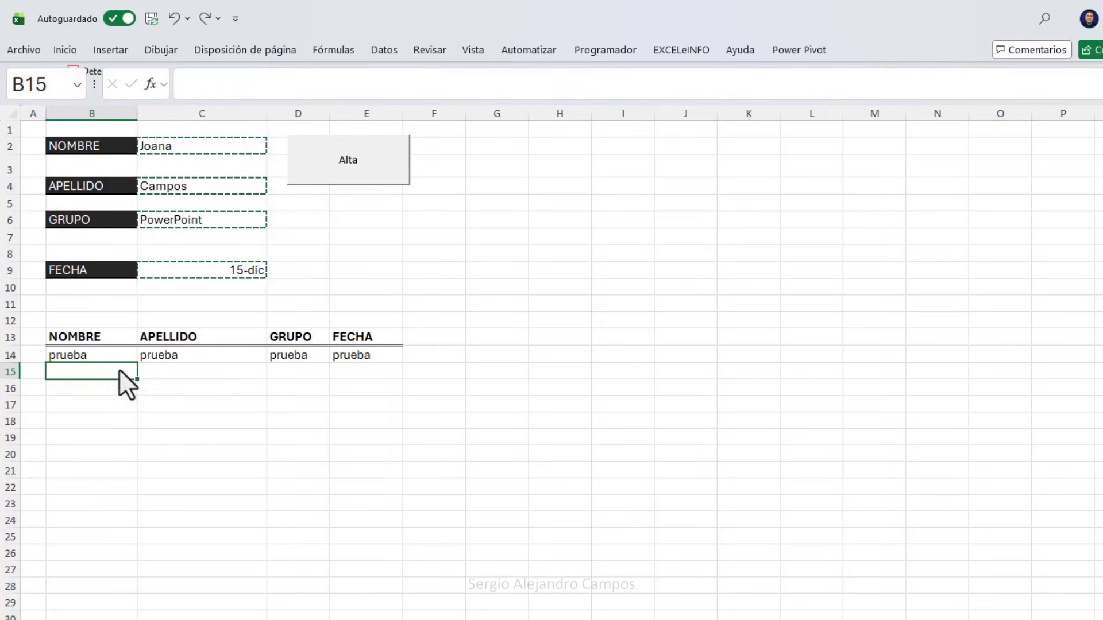
Paste Special the copied entries into B15 as transposed values only, then clear the marquee.
right_click(87, 374)
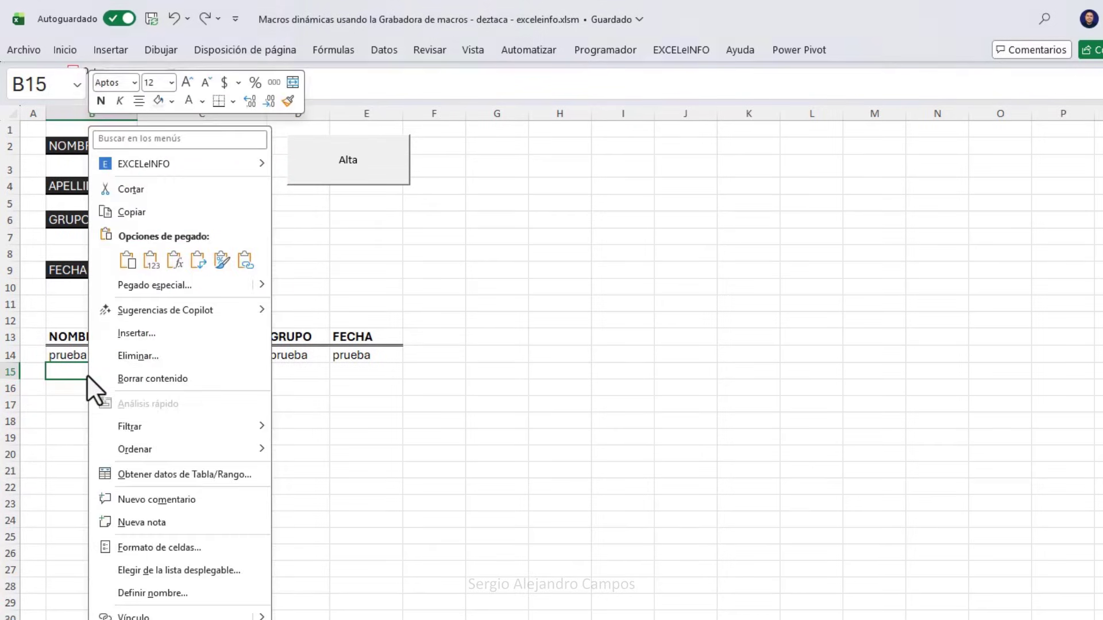
click(196, 285)
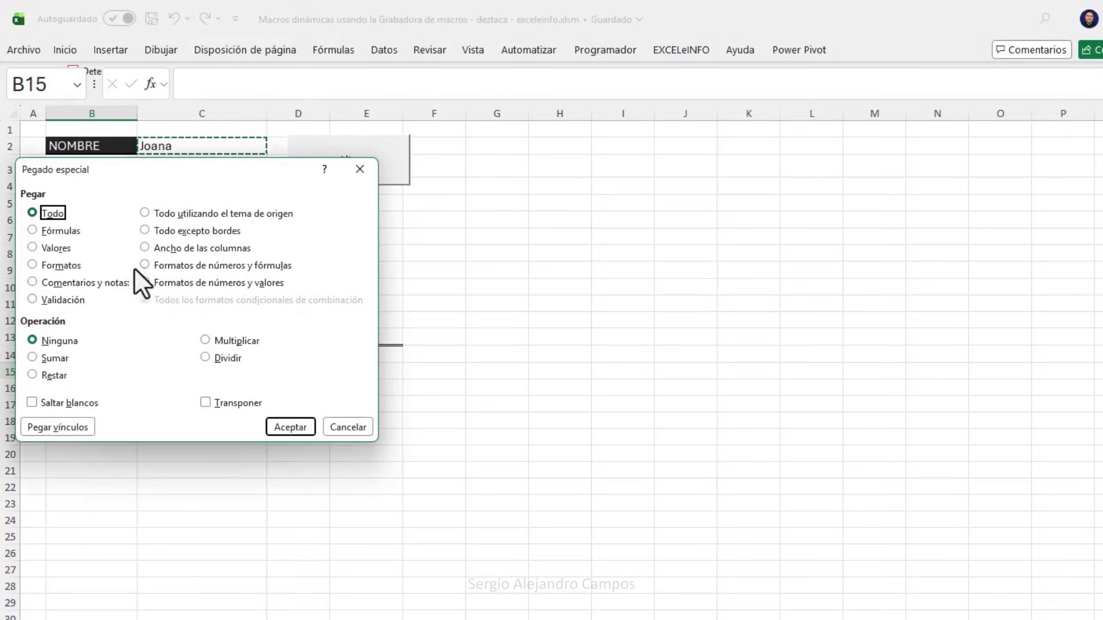
click(46, 248)
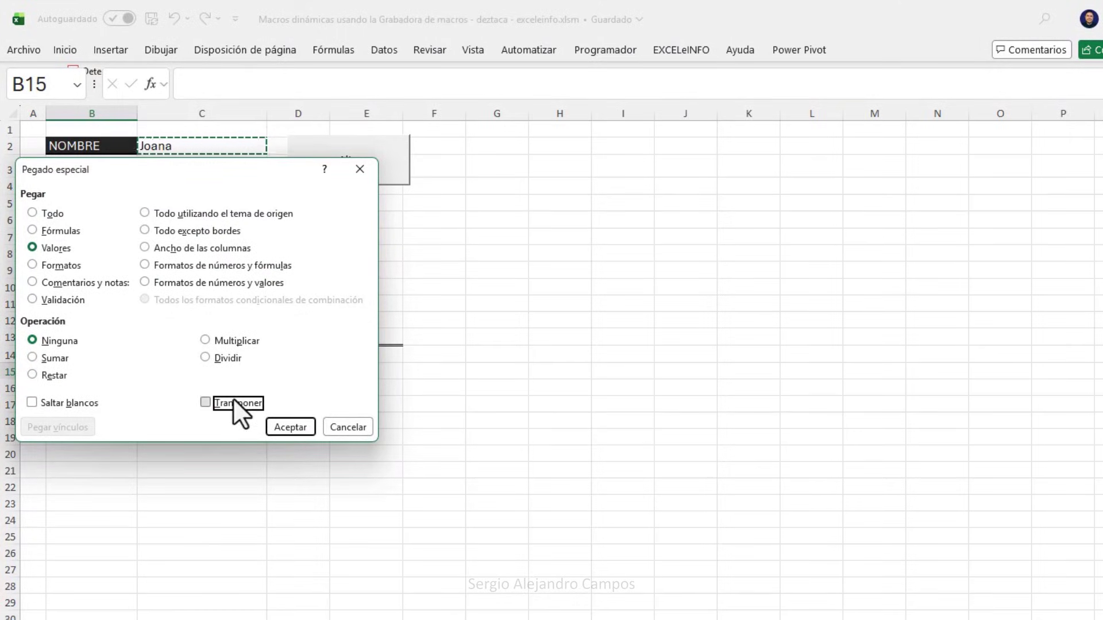
click(285, 429)
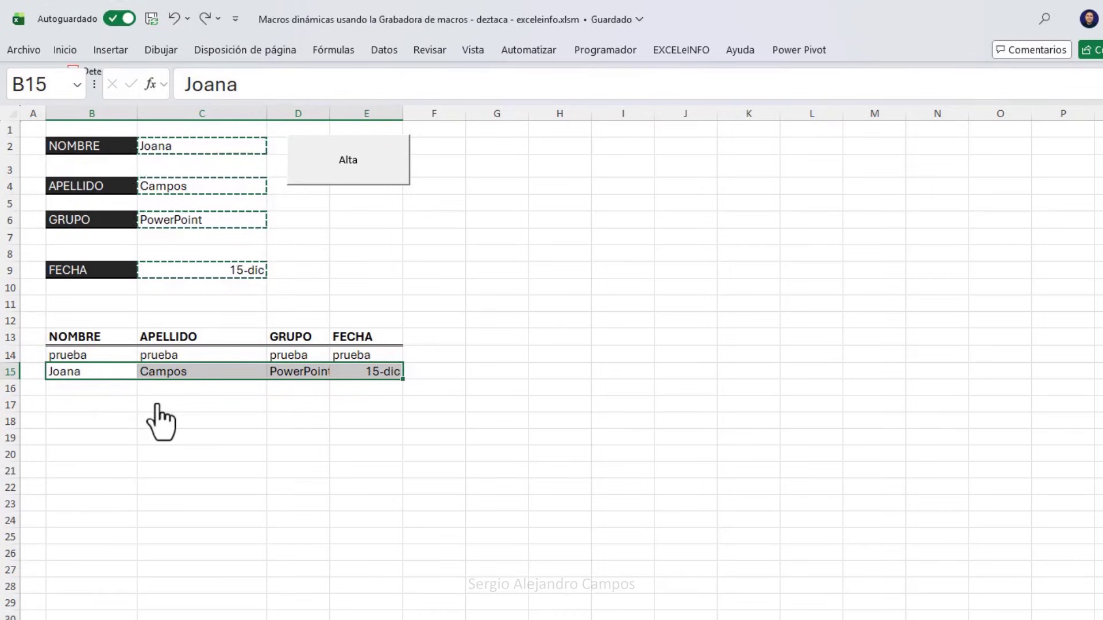
key(Escape)
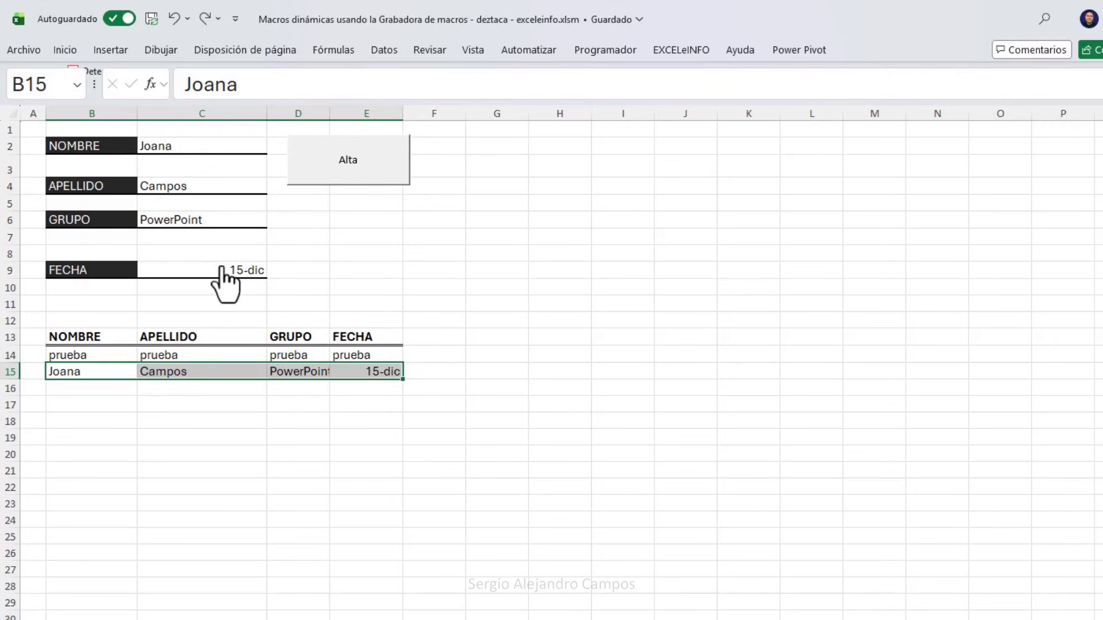
Turn relative references off, clear fields C2, C4, C6 and C9, and stop recording.
click(607, 50)
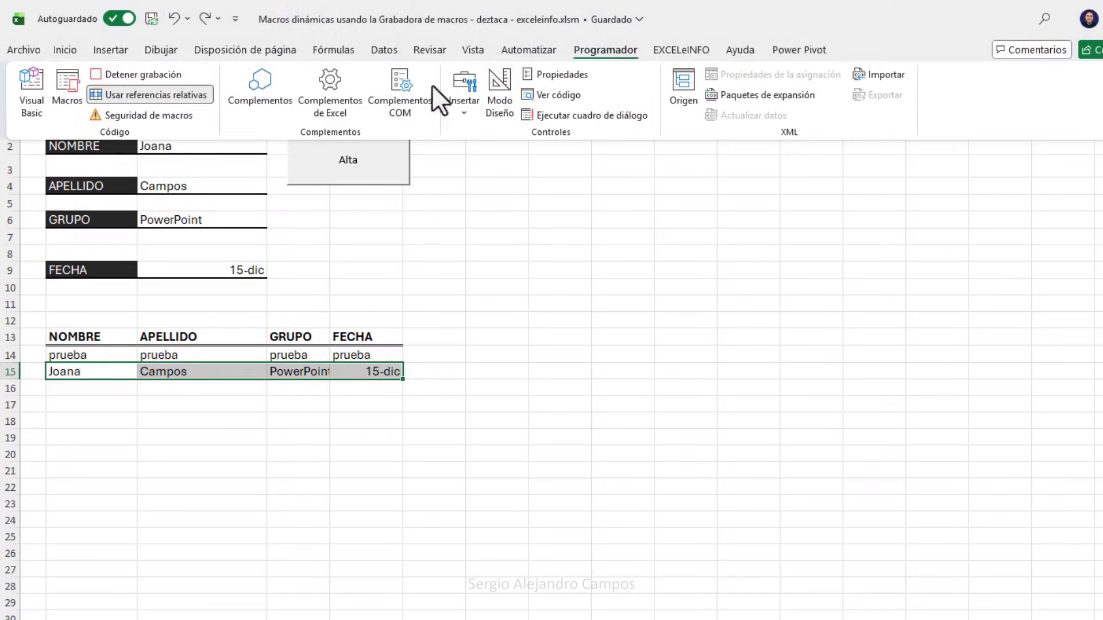
click(174, 96)
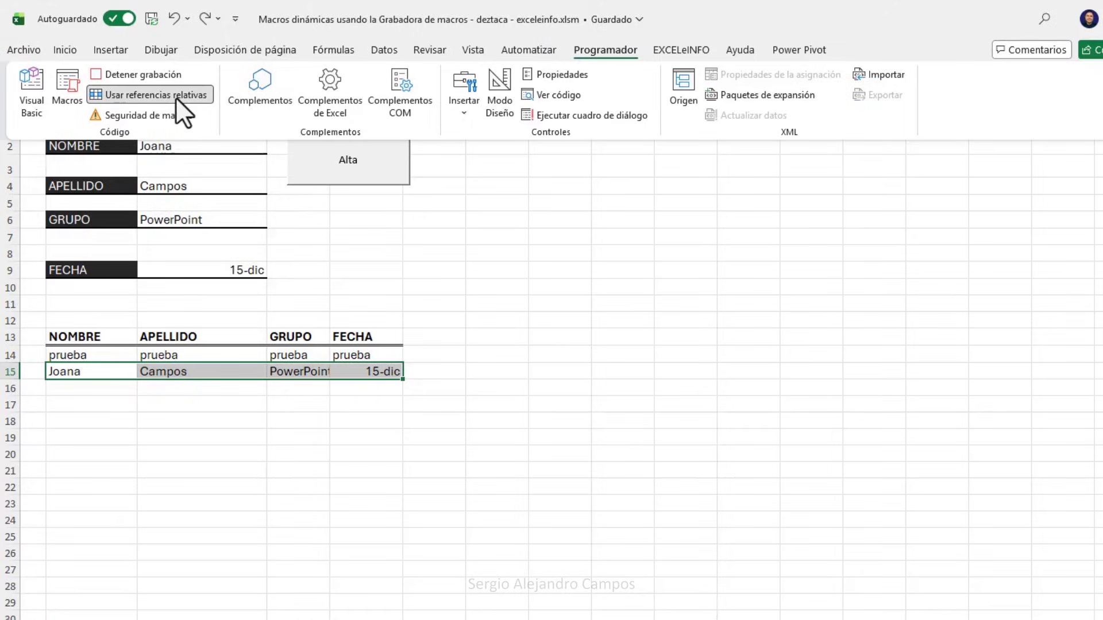
click(228, 144)
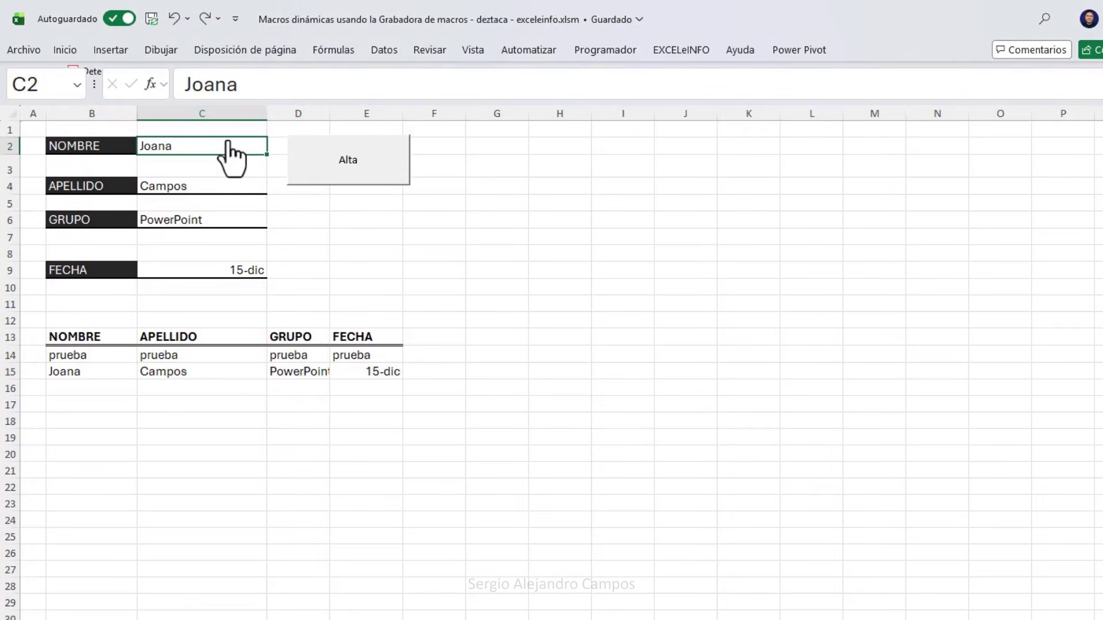
ctrl+click(215, 187)
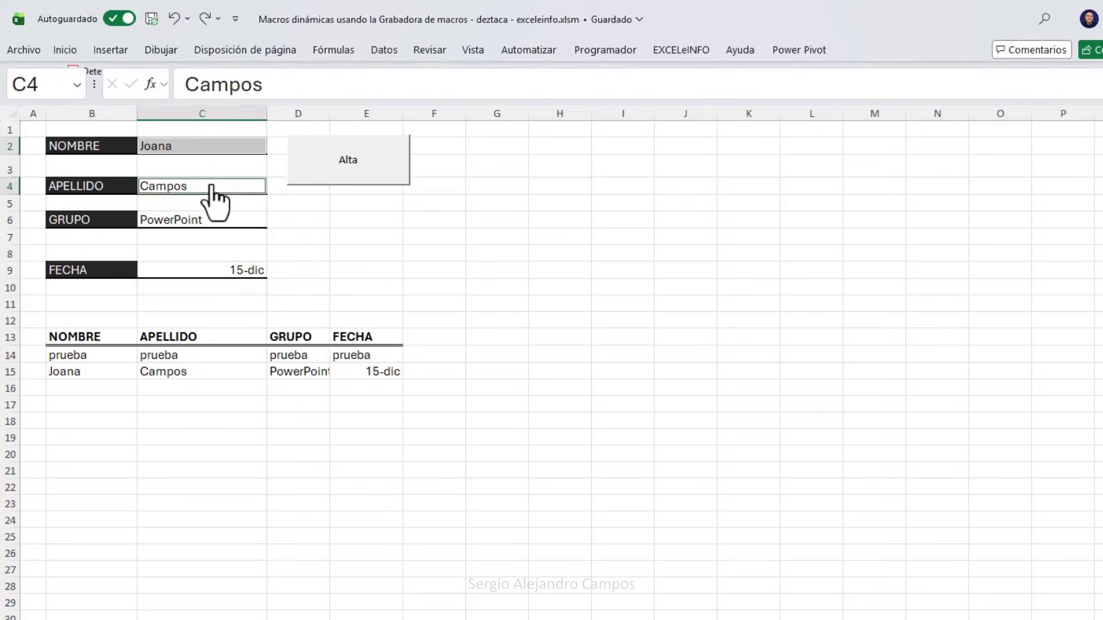
ctrl+click(202, 221)
ctrl+click(203, 273)
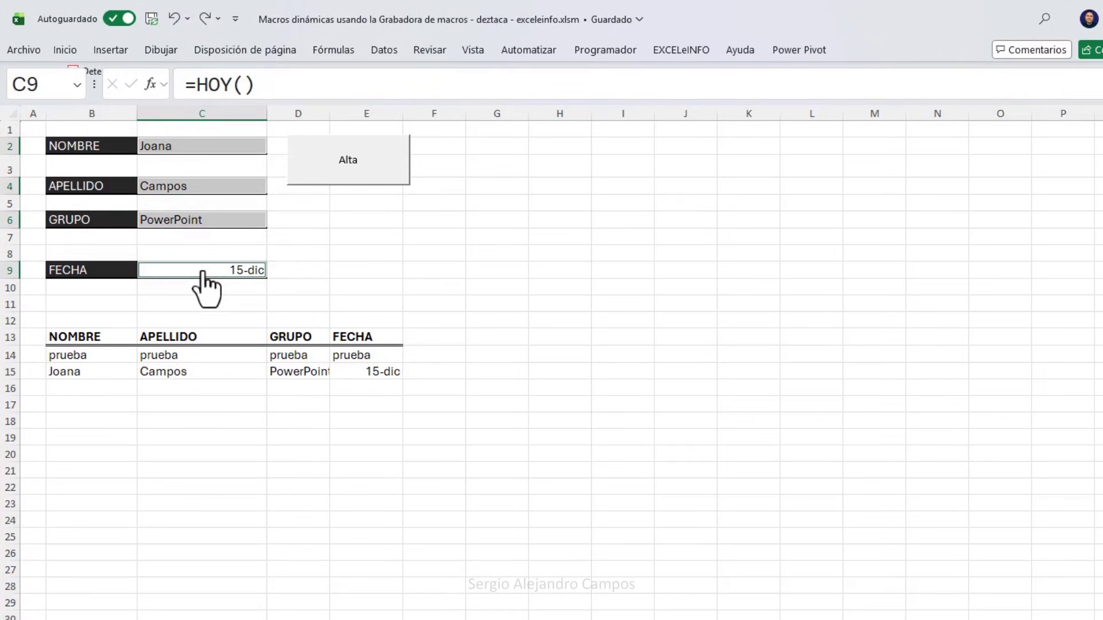
key(Delete)
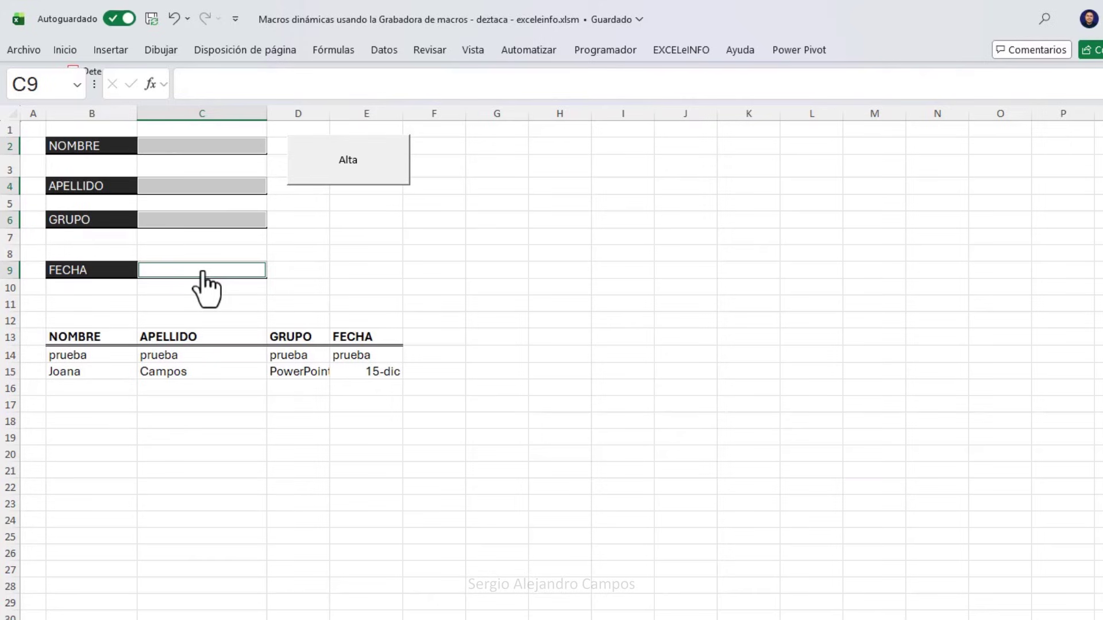
click(210, 148)
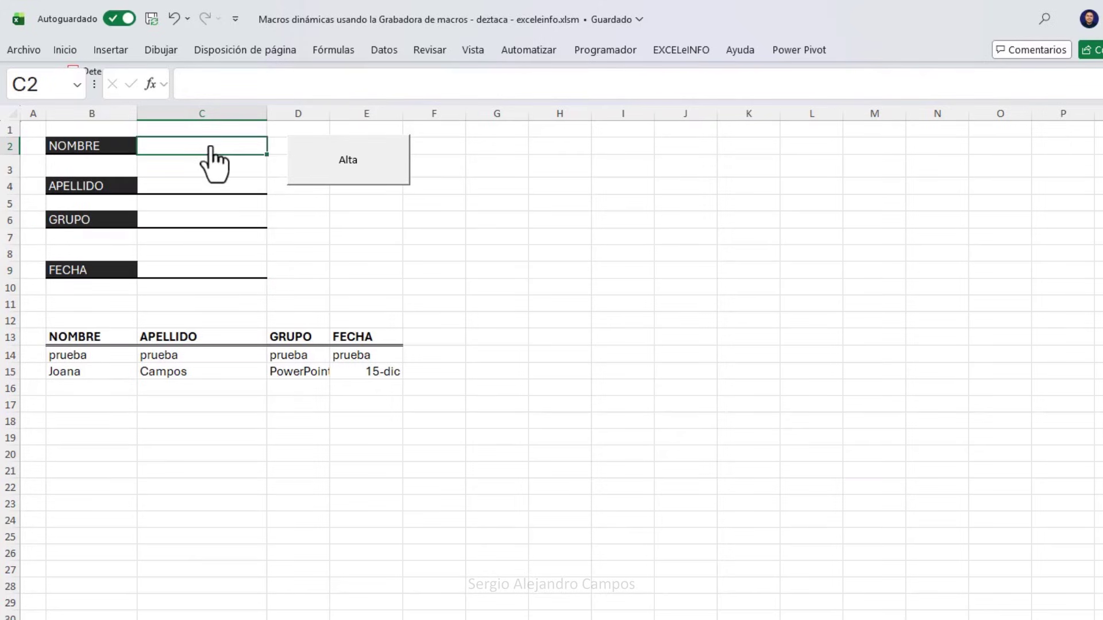
click(613, 48)
click(138, 74)
Check the emptied form fields and the NOMBRE entries of the list below.
click(231, 185)
click(223, 224)
click(226, 268)
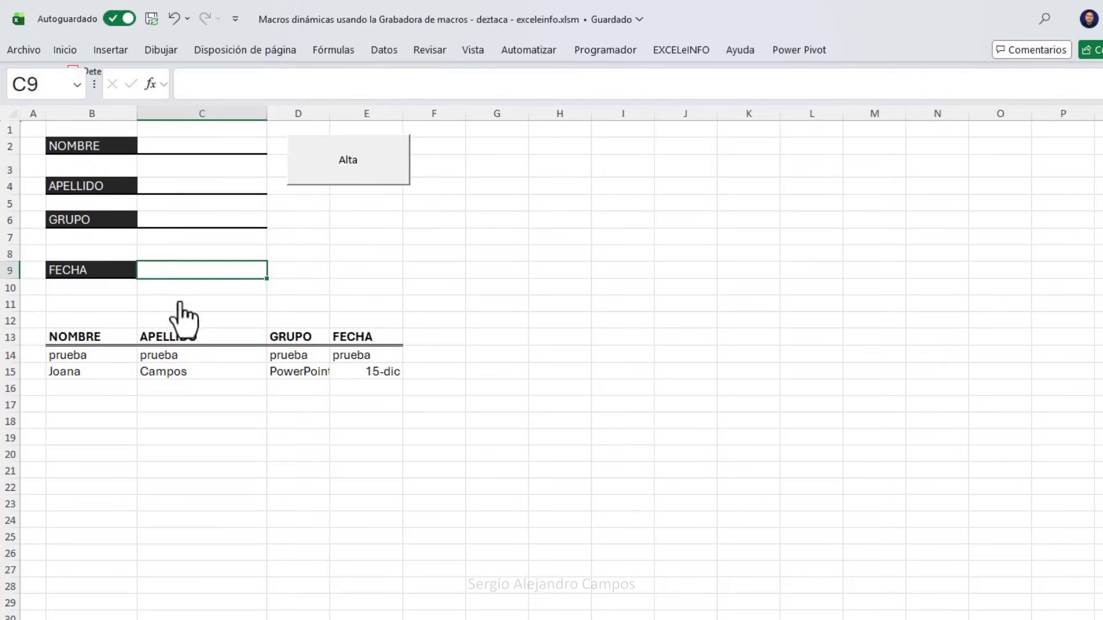
click(108, 331)
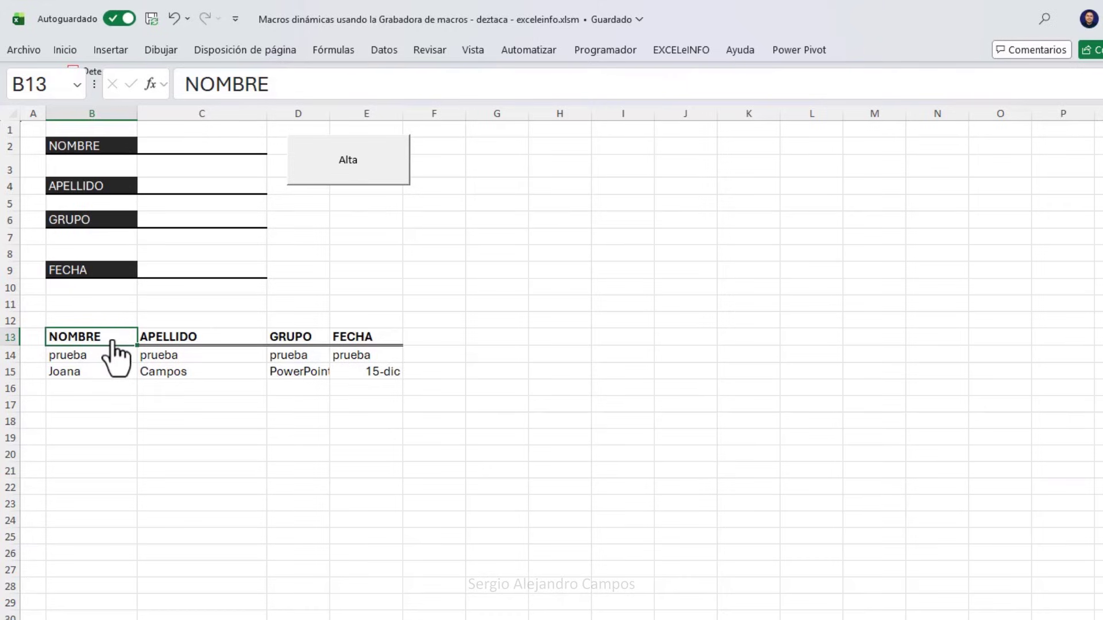
drag(112, 340, 110, 377)
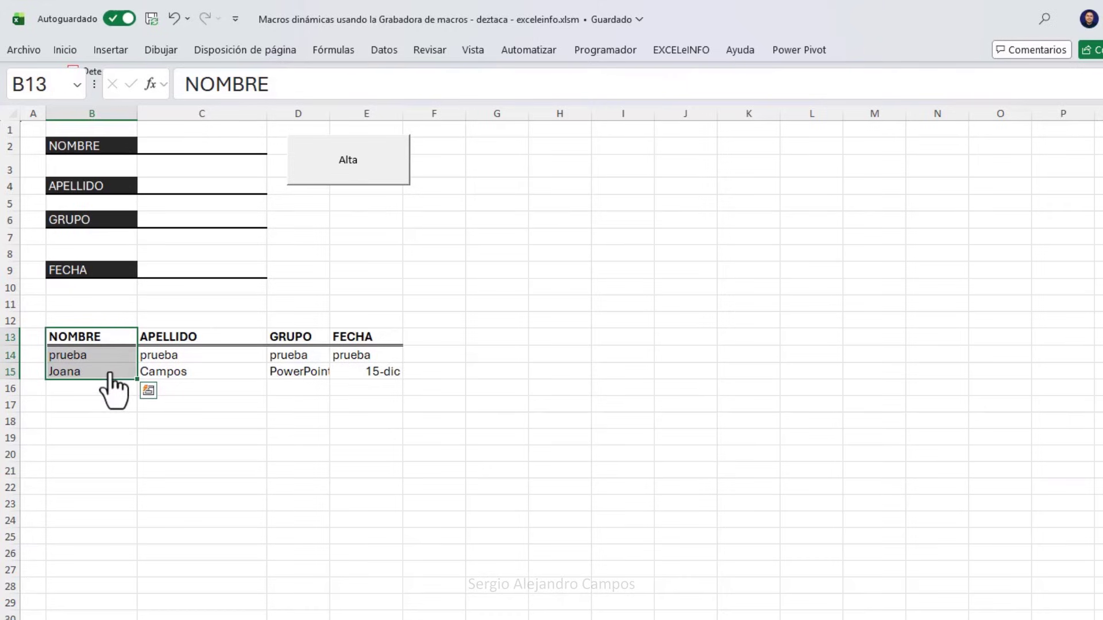
click(109, 389)
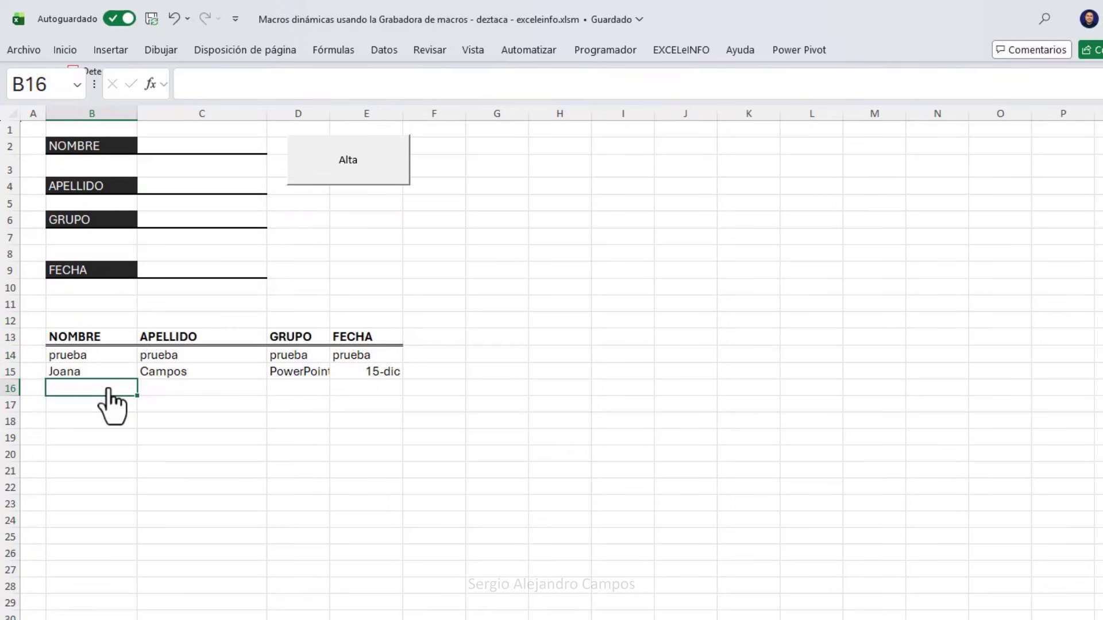
click(235, 151)
click(212, 192)
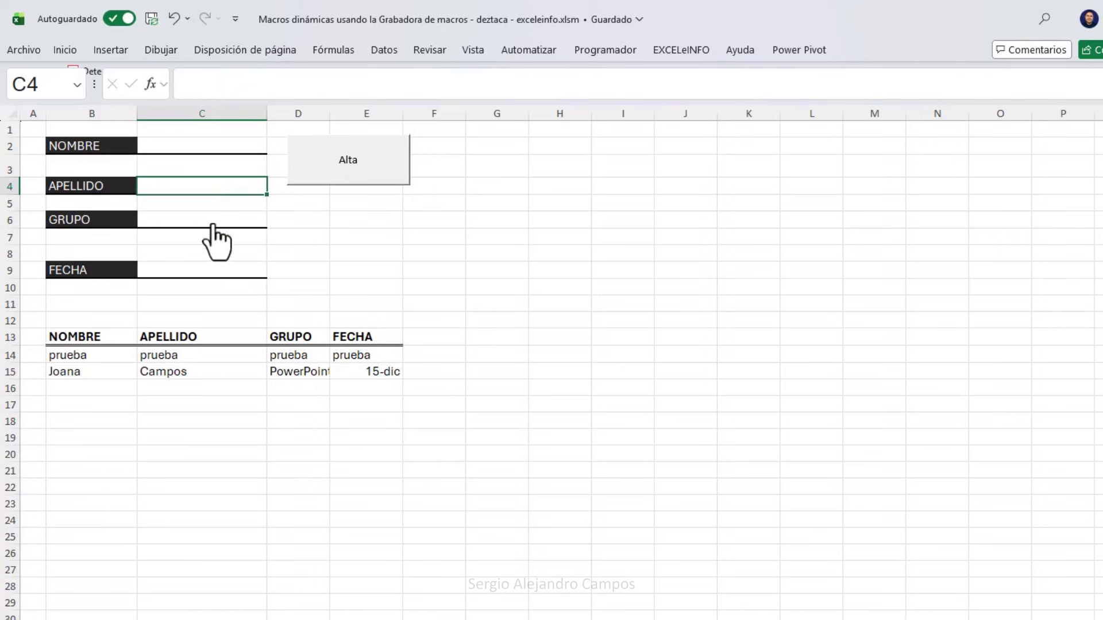
click(213, 221)
click(212, 270)
click(232, 150)
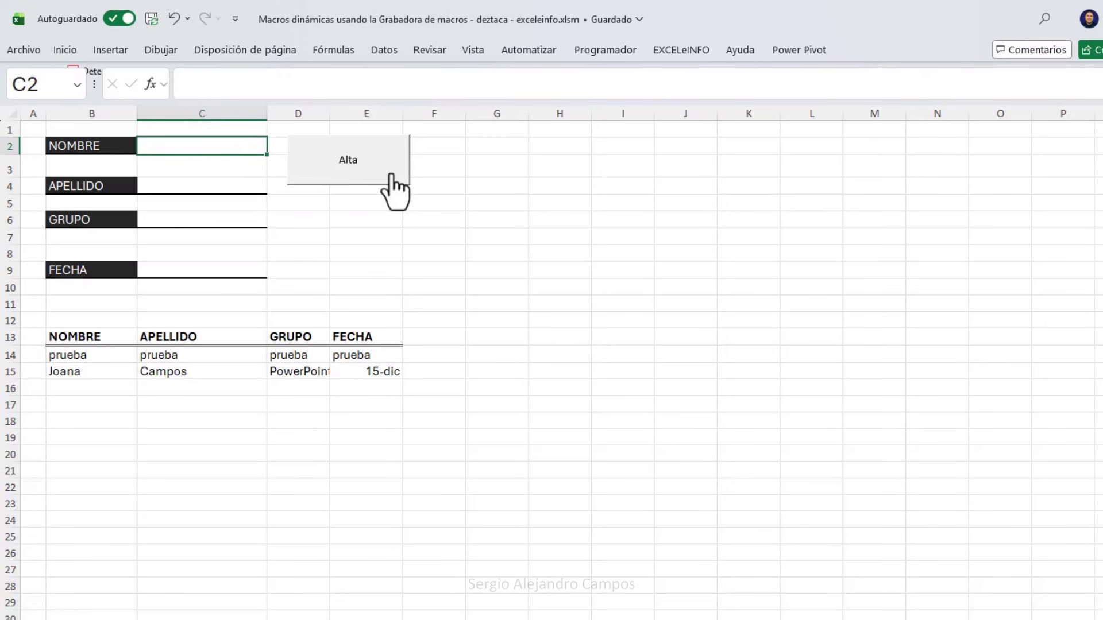
Draw a form-control button below the Alta button and assign it Macro4.
click(606, 52)
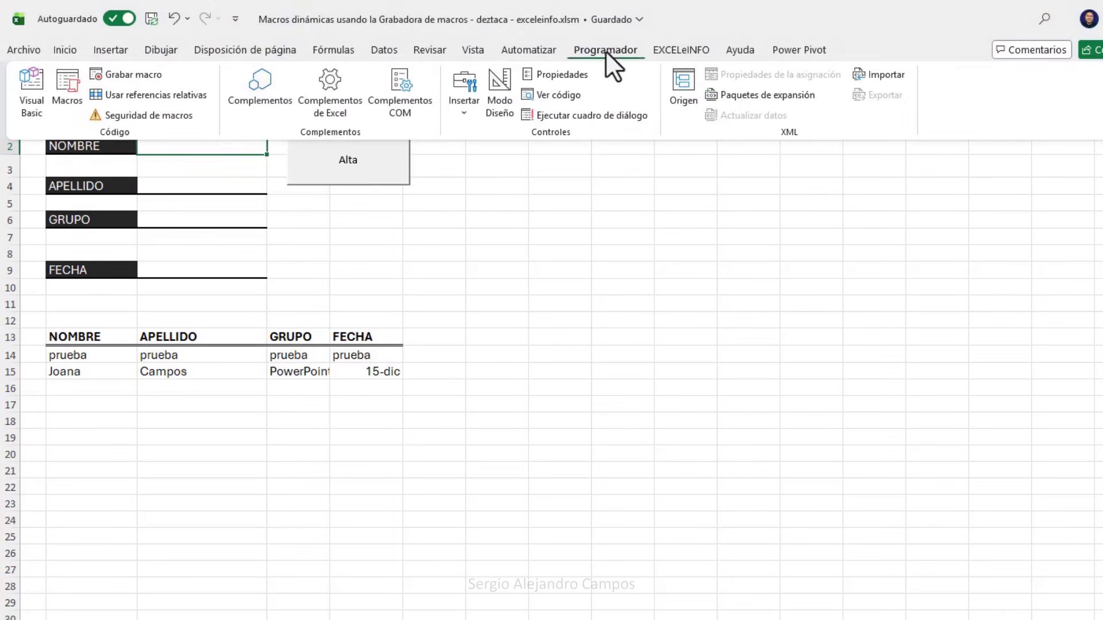
click(463, 106)
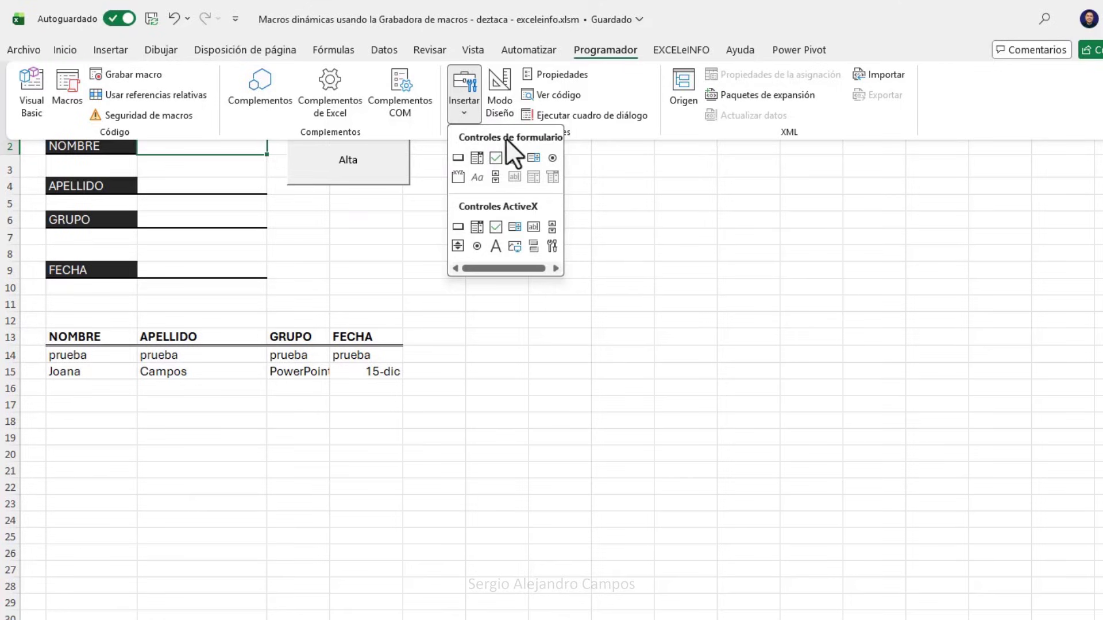
click(458, 157)
drag(290, 195, 428, 242)
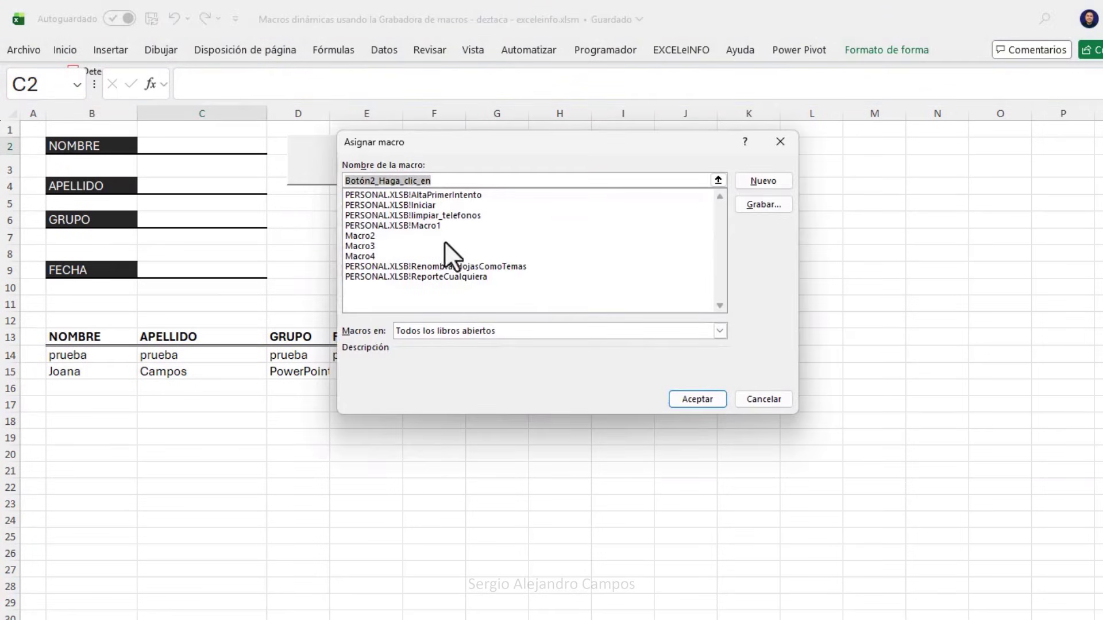
click(392, 253)
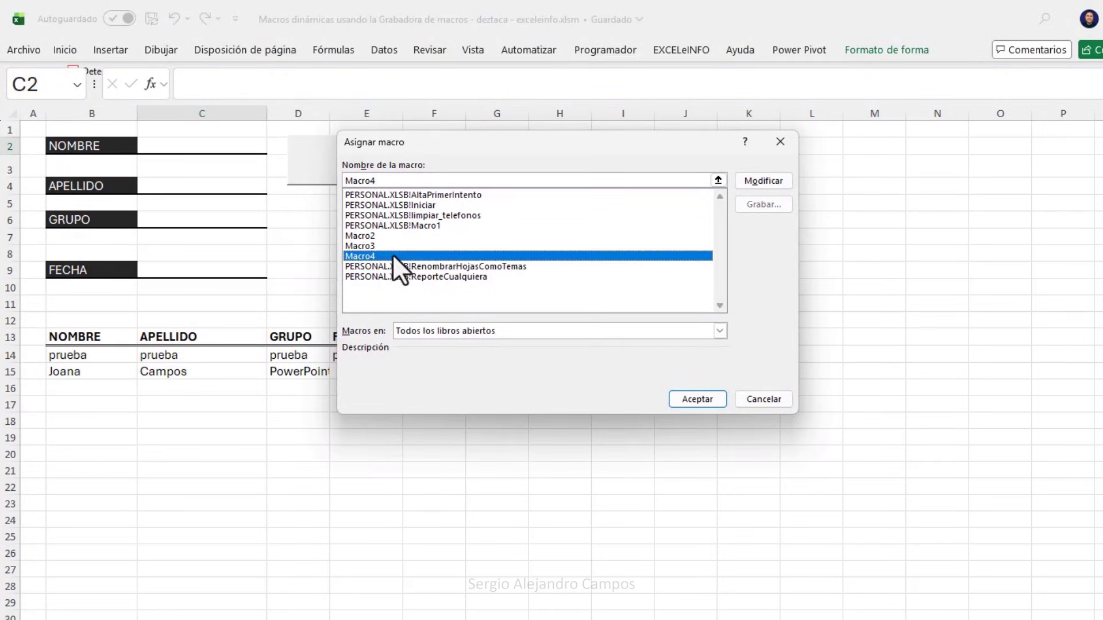
click(687, 398)
Rename the new button's label to 'Alta 2'.
click(358, 221)
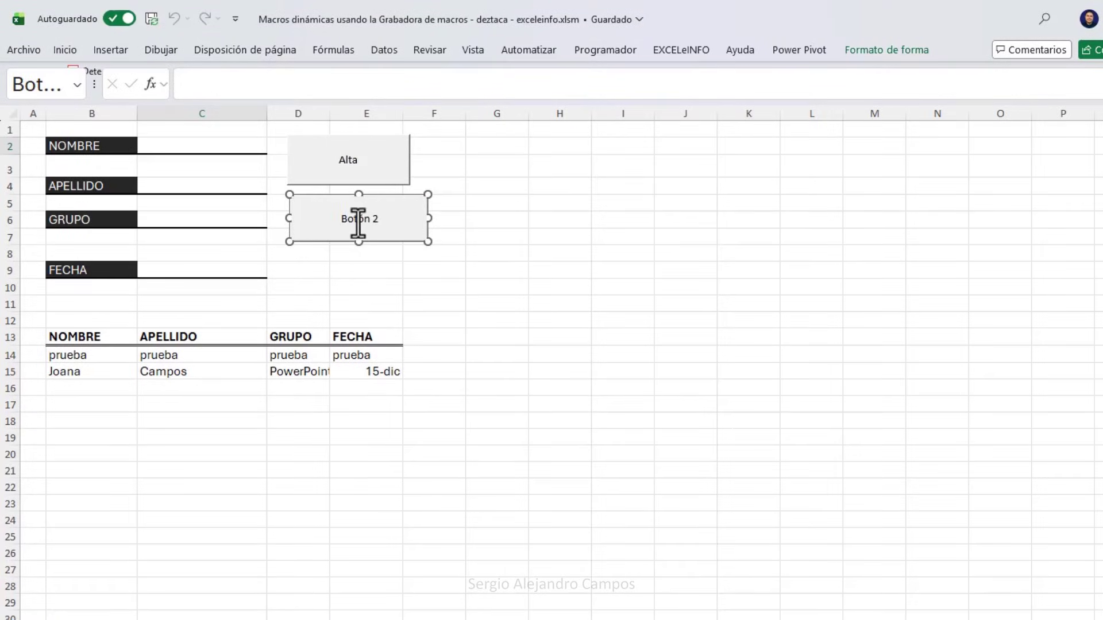
key(ctrl+a)
text(Alta 2)
click(537, 204)
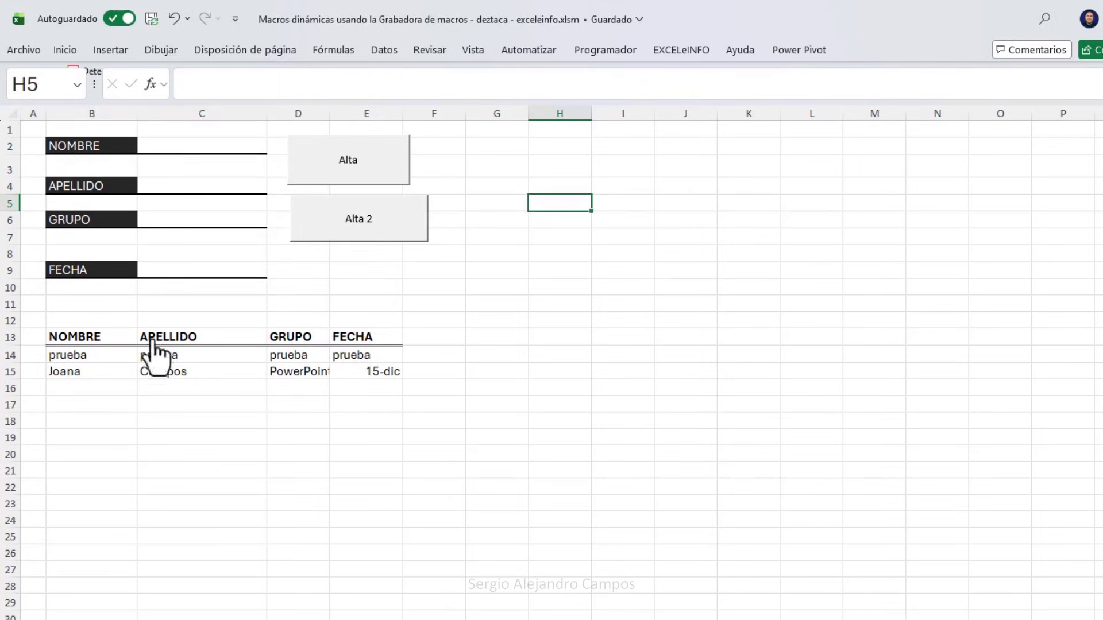
Fill the form with a sample name, surname, group Excel and date 1-1, then append it with Alta 2.
drag(104, 389, 369, 396)
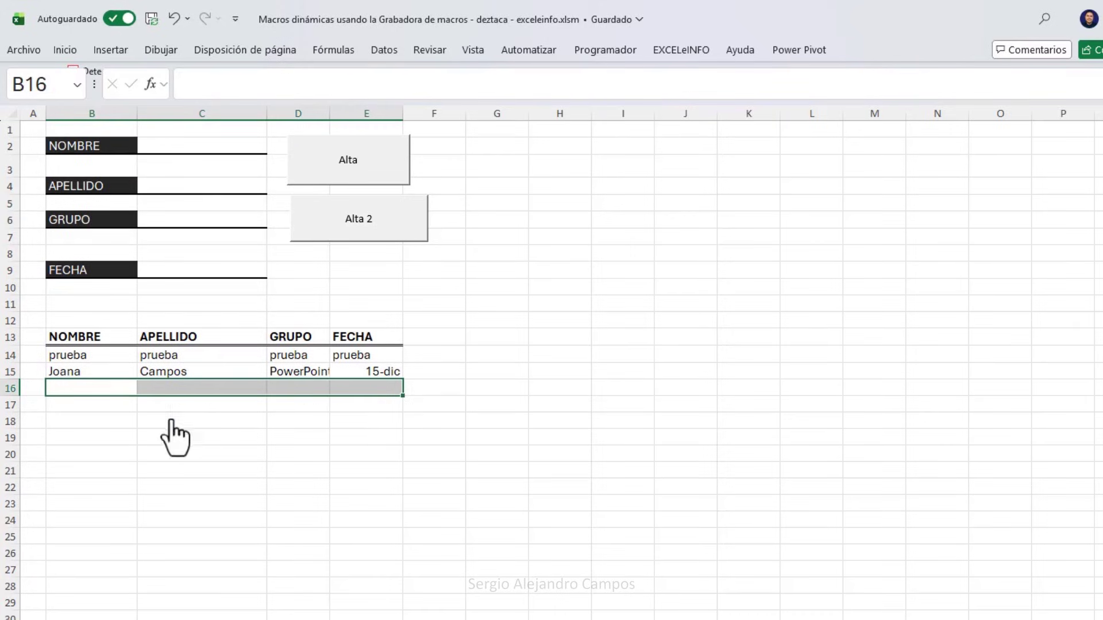
drag(103, 405, 397, 405)
drag(104, 425, 377, 427)
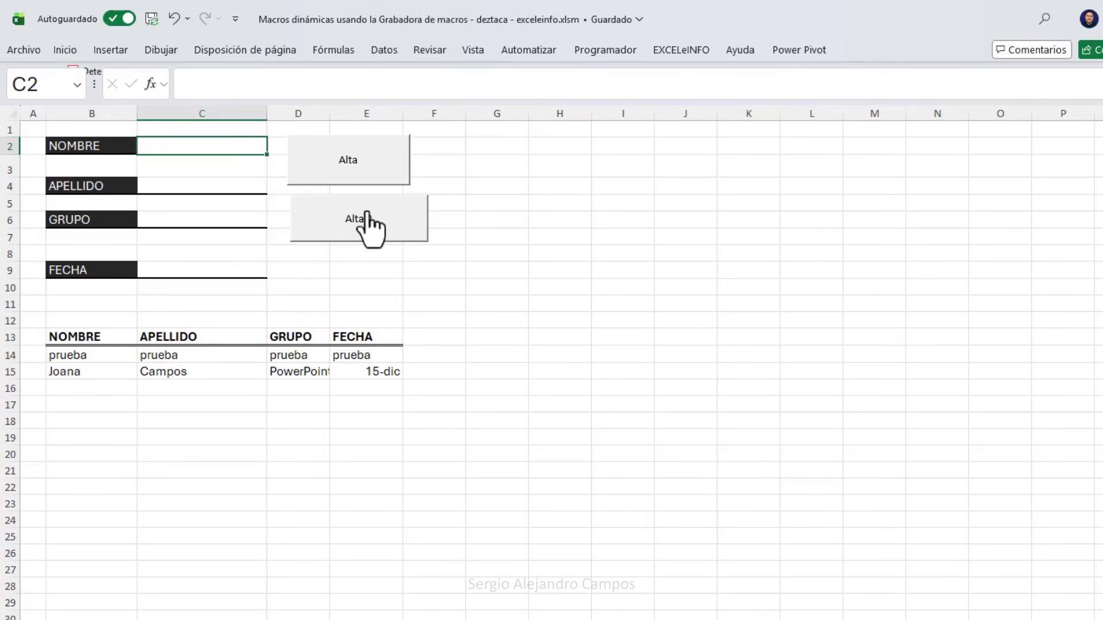
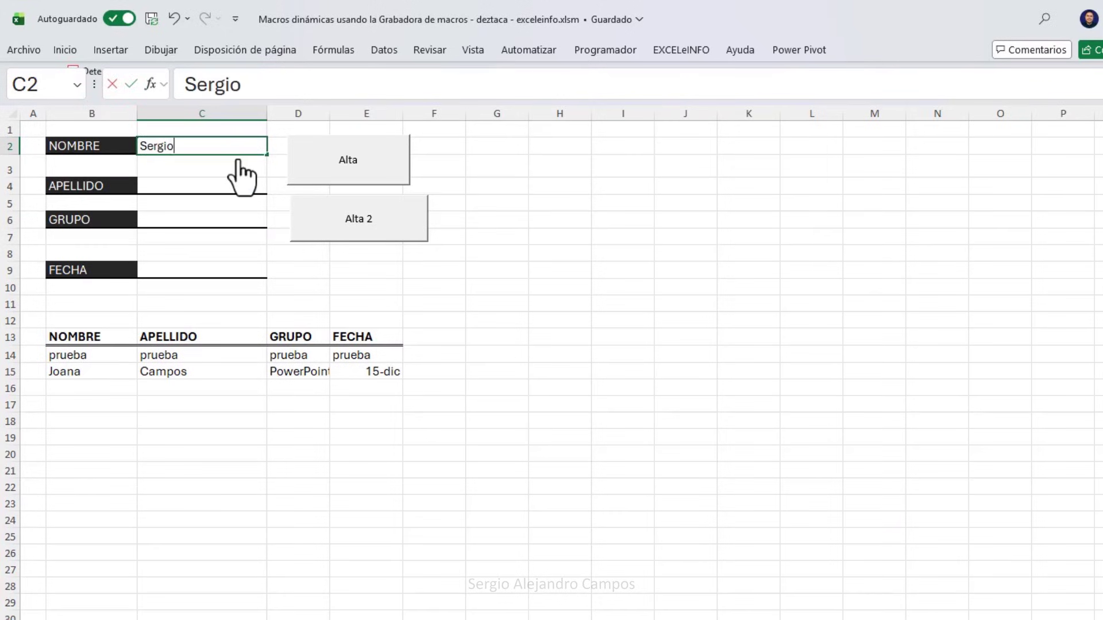
key(Return)
key(Return)
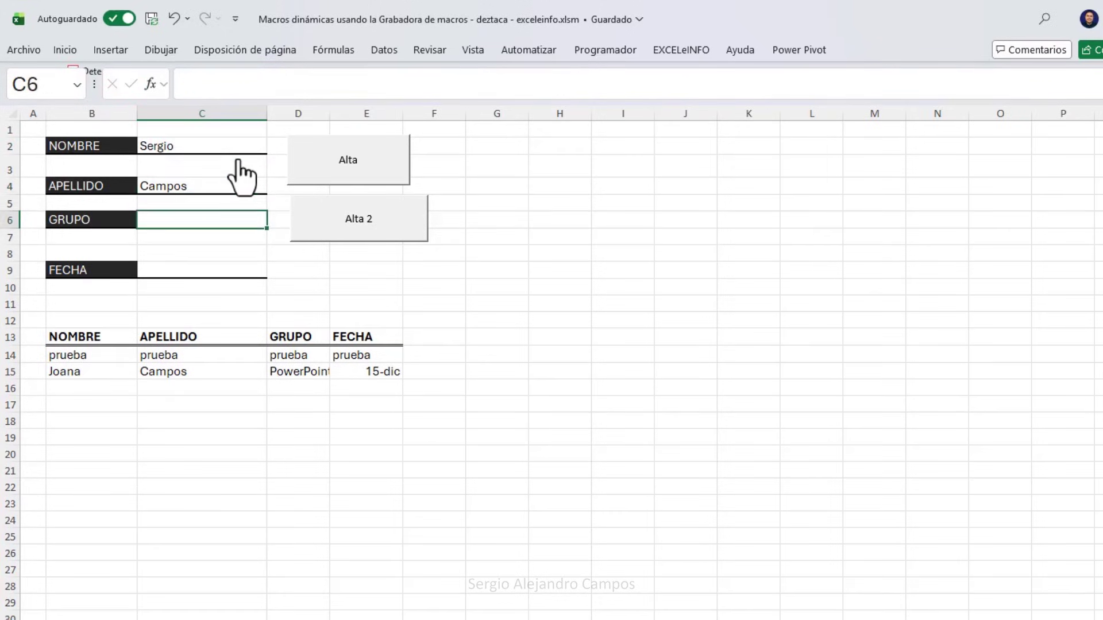
text(Excel)
key(Return)
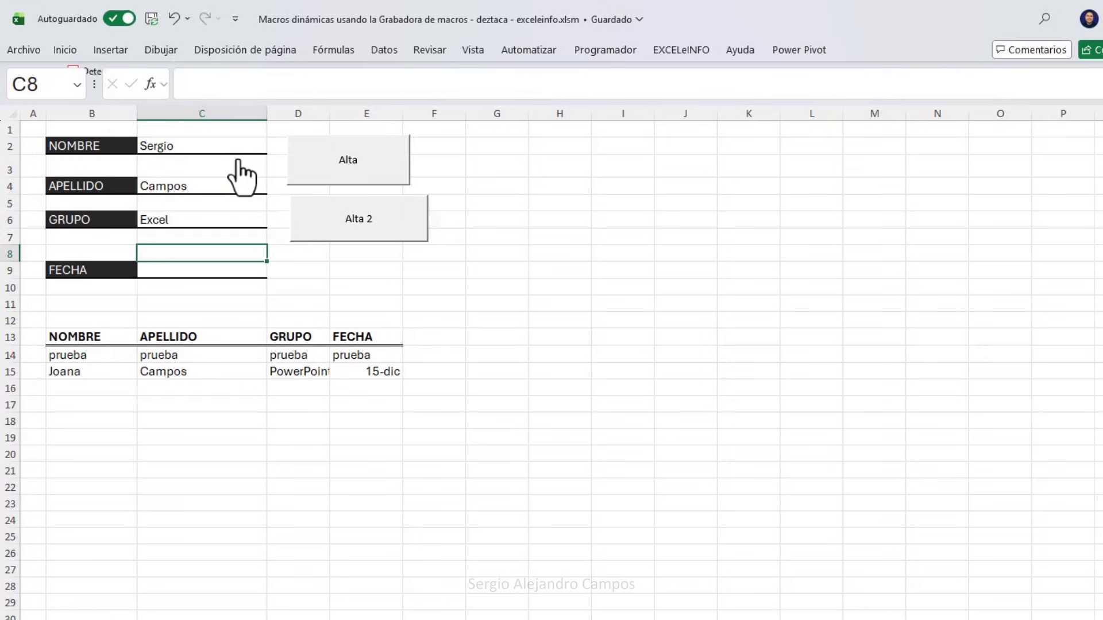
key(Return)
text(1-1)
key(Return)
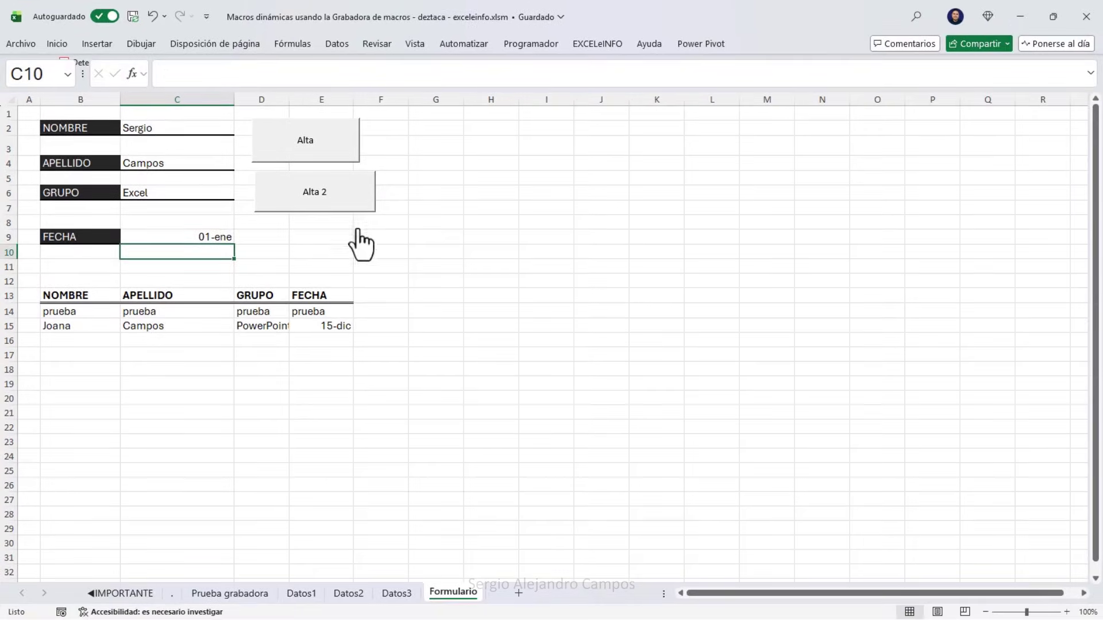
click(345, 202)
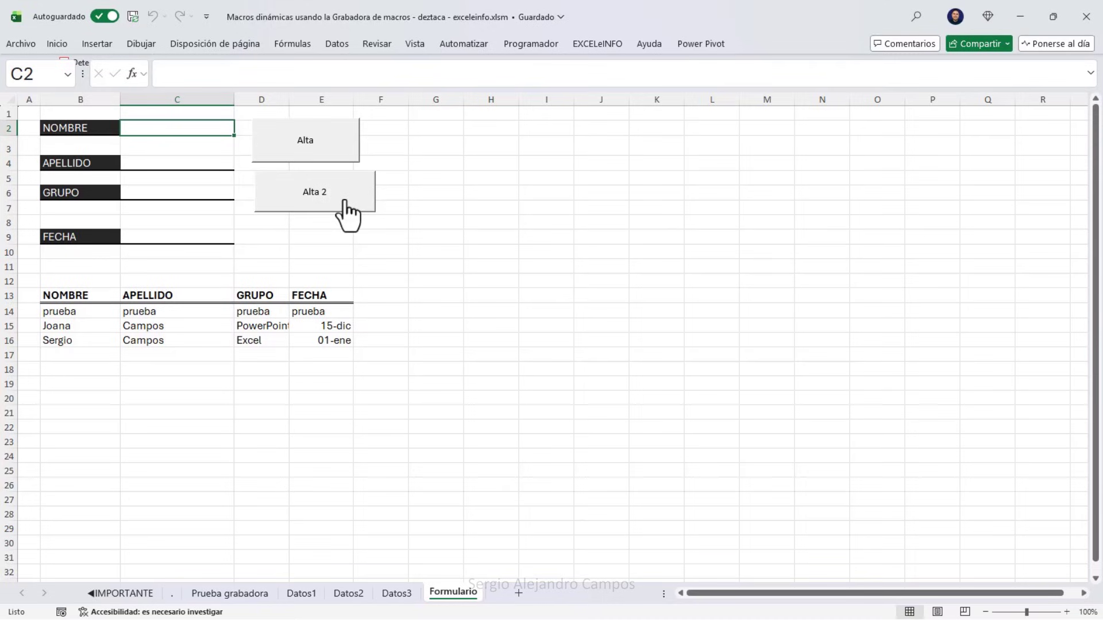
Enter a, b, c and date 1-2 in C2, C4, C6 and C9, then append with Alta 2.
drag(96, 341, 315, 344)
mouse_move(195, 129)
mouse_down()
mouse_move(181, 244)
mouse_move(201, 133)
mouse_up()
text(a)
click(184, 163)
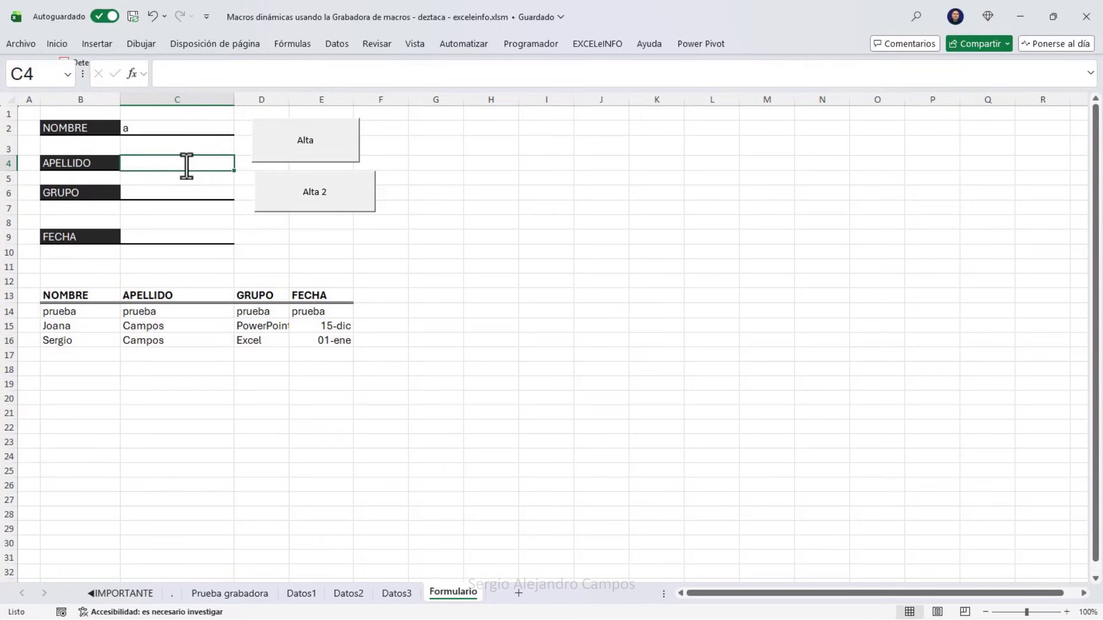
text(b)
click(183, 192)
text(c)
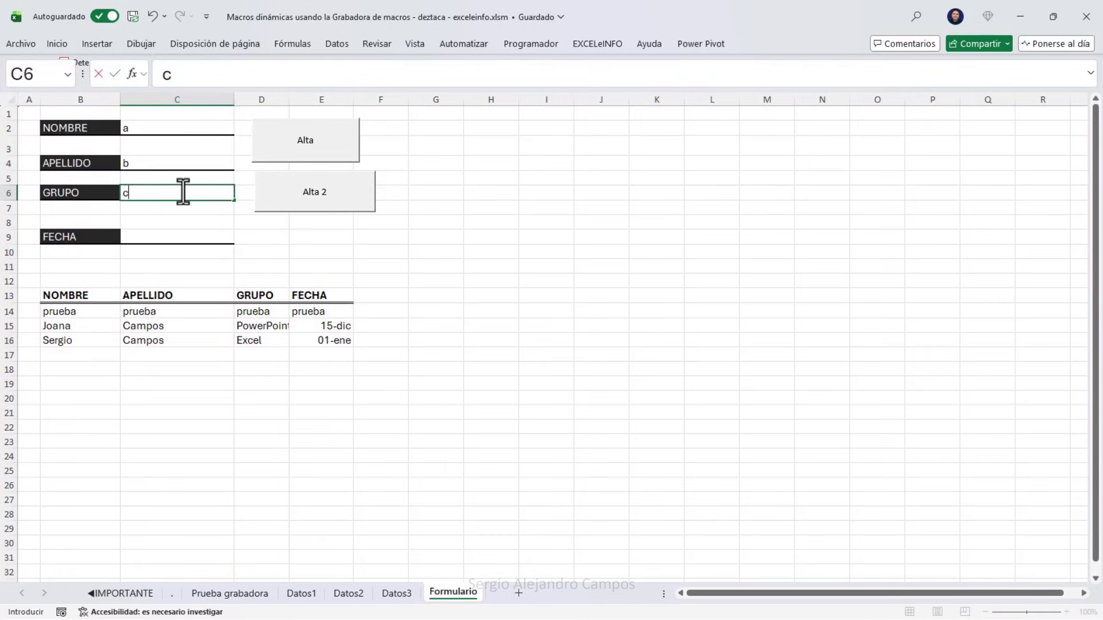
click(181, 235)
text(1-2)
key(Return)
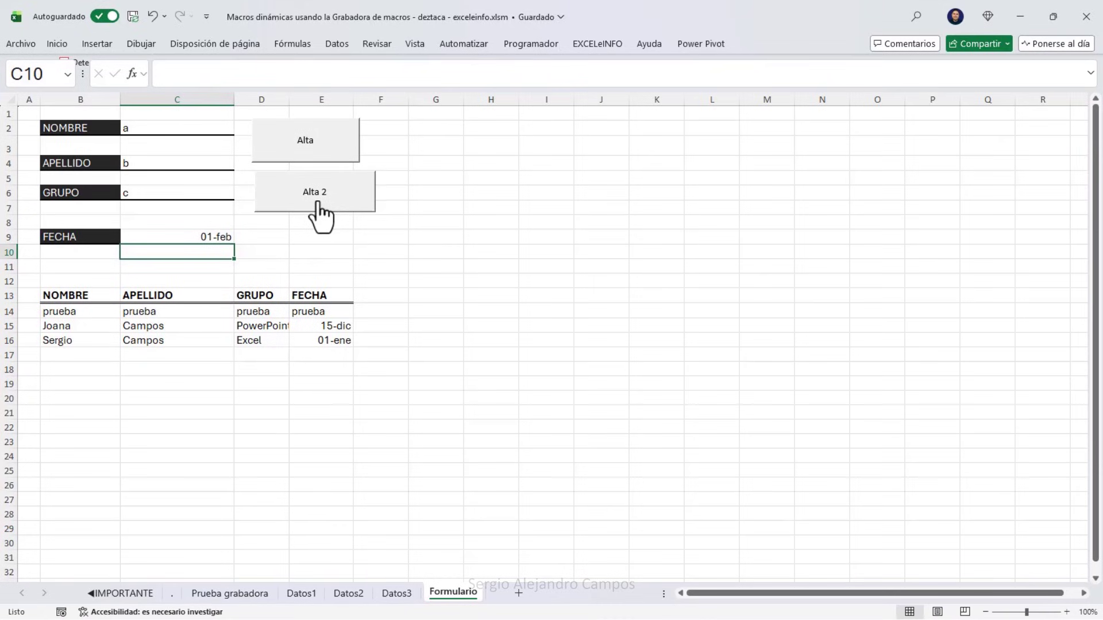
click(317, 204)
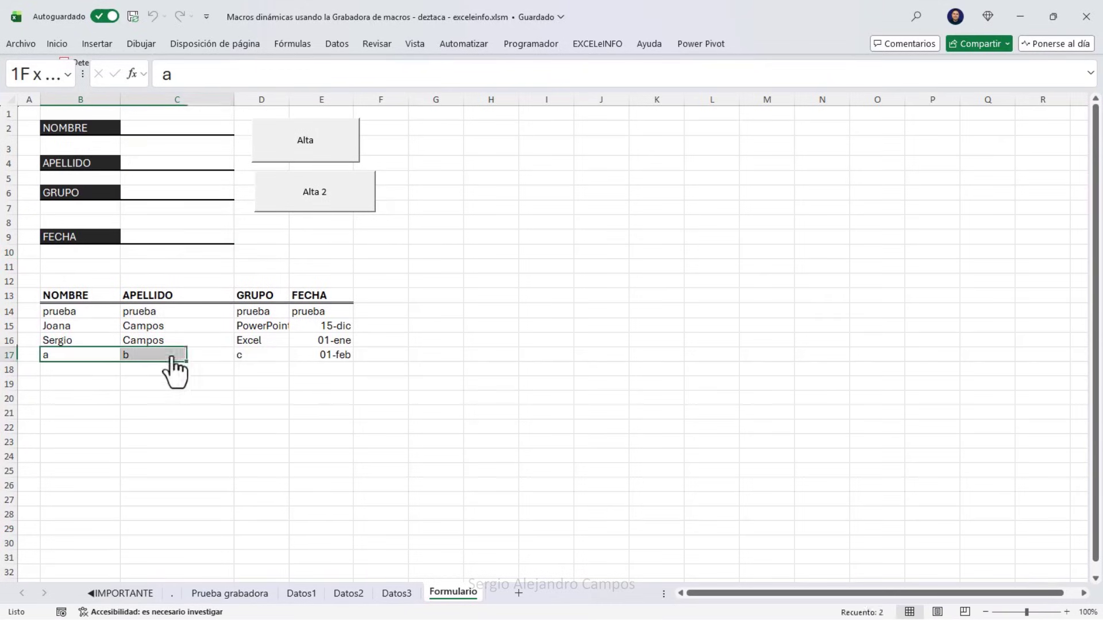
Check the form fields are cleared, then go to the Prueba grabadora sheet.
drag(197, 133, 197, 257)
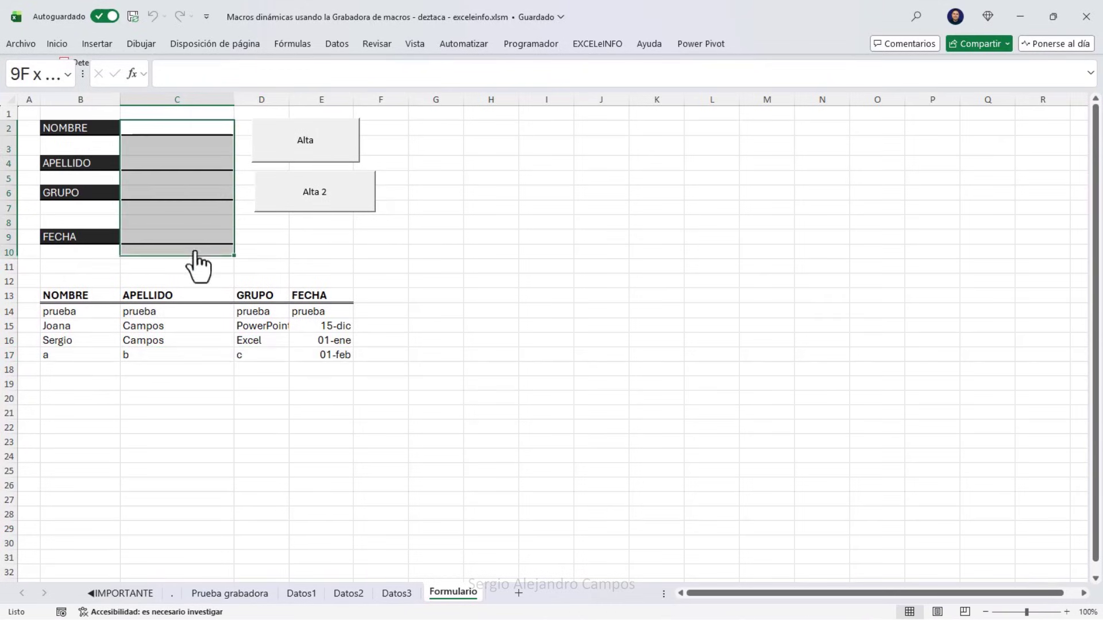
click(204, 130)
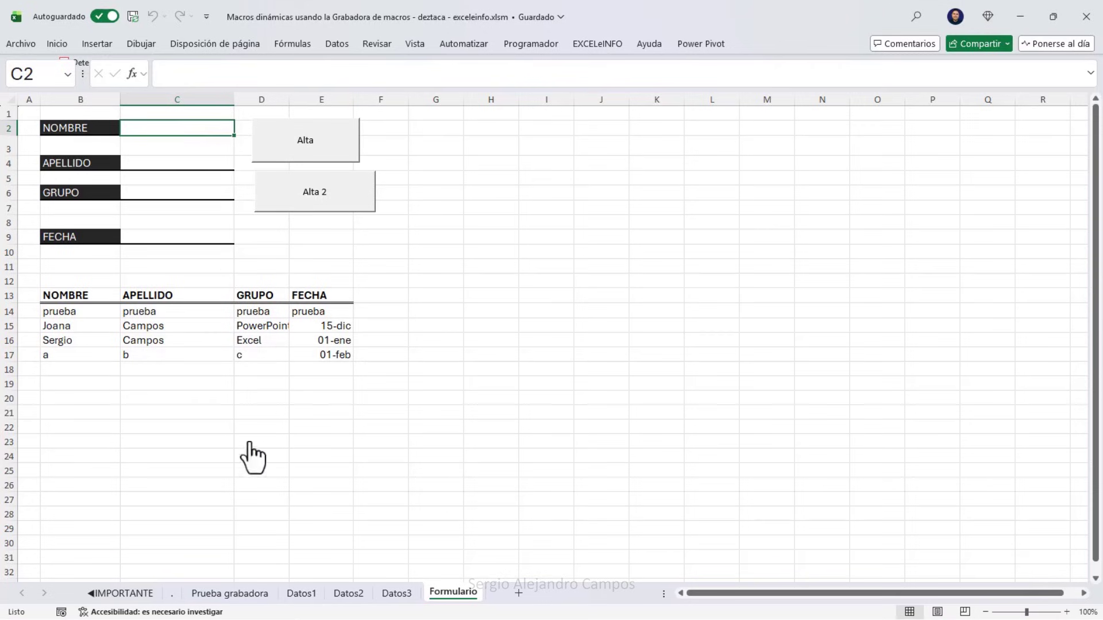
click(246, 590)
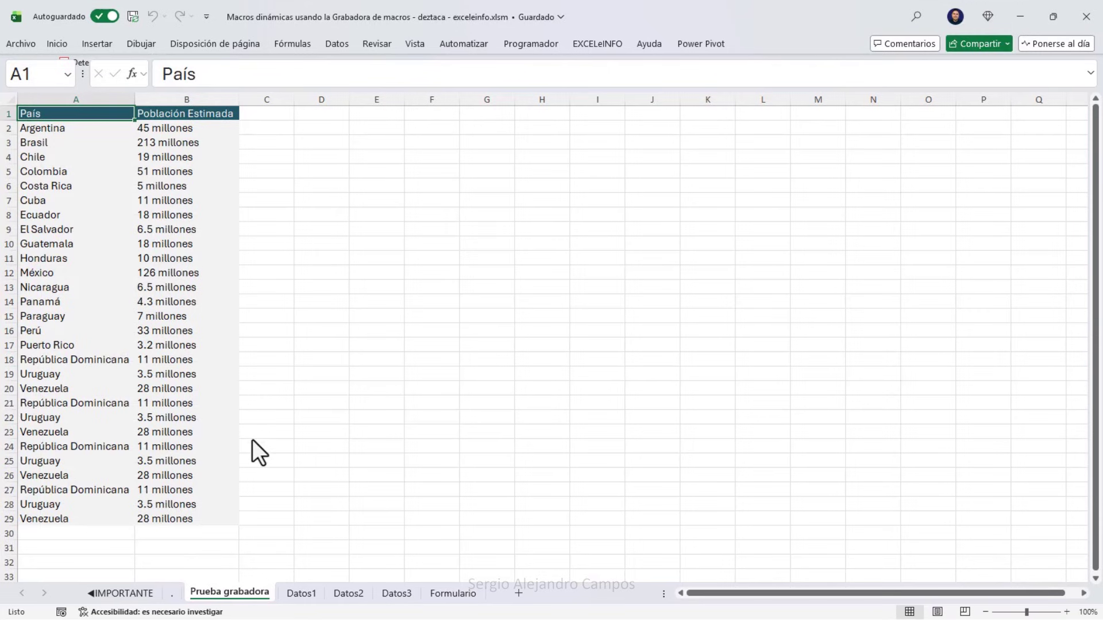
Browse the Datos1, Datos2, Datos3 and Prueba grabadora sheets, returning to Formulario.
click(296, 596)
click(363, 595)
click(398, 595)
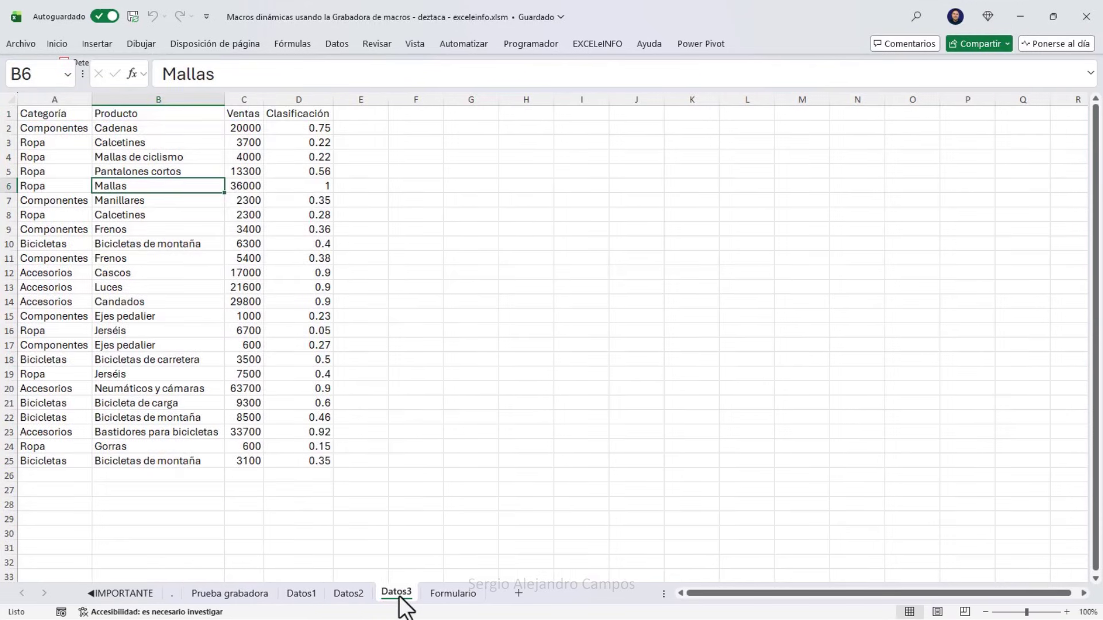
click(453, 595)
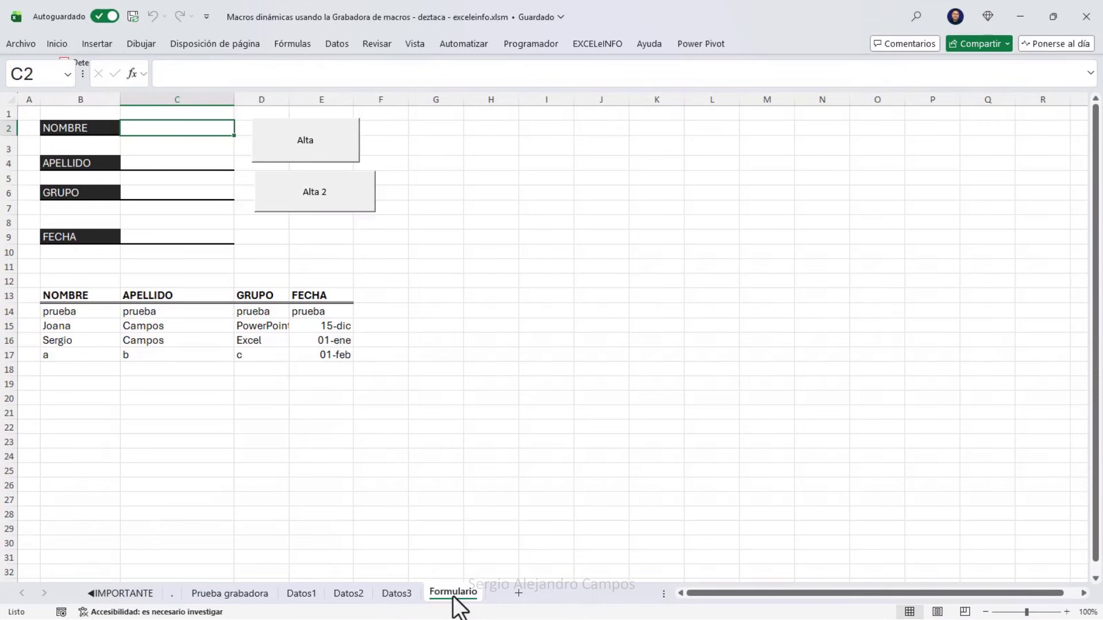
click(397, 595)
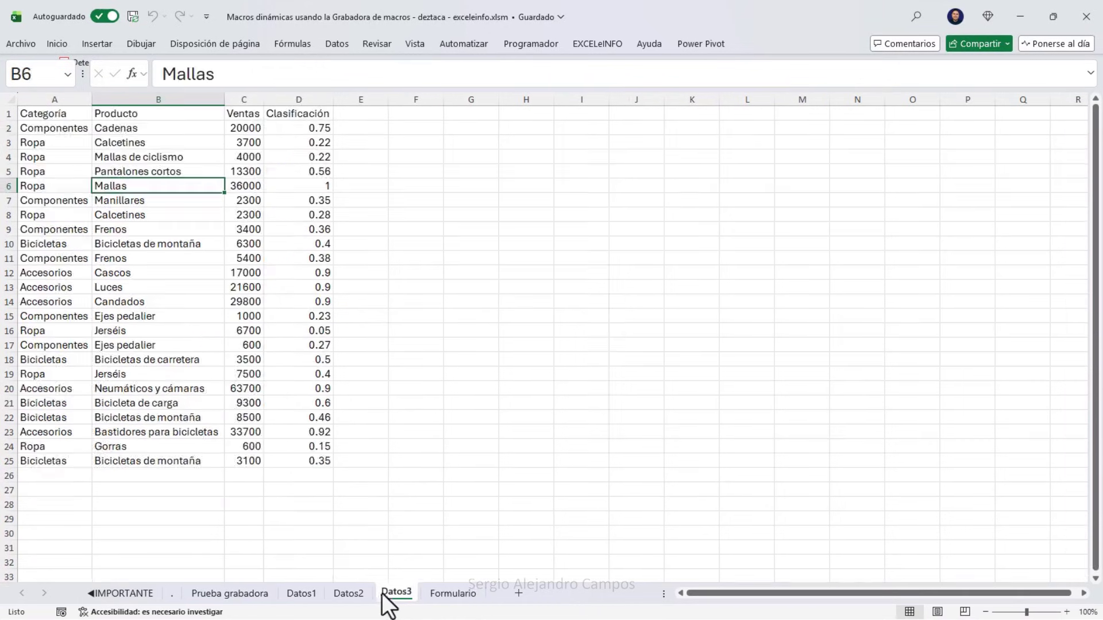
click(348, 595)
click(304, 595)
click(257, 595)
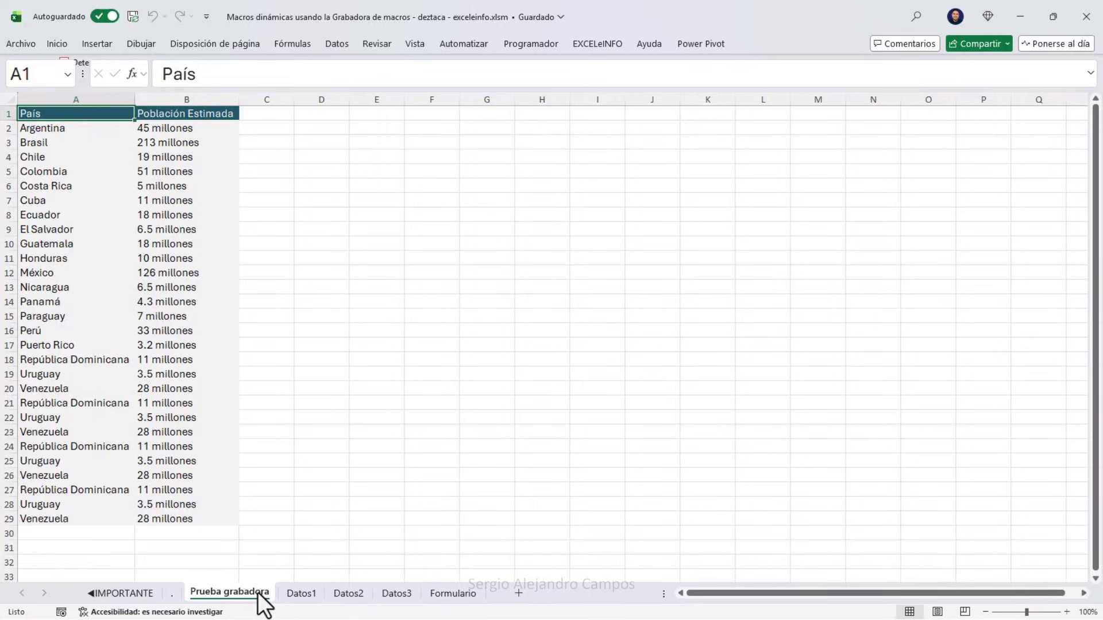
click(453, 593)
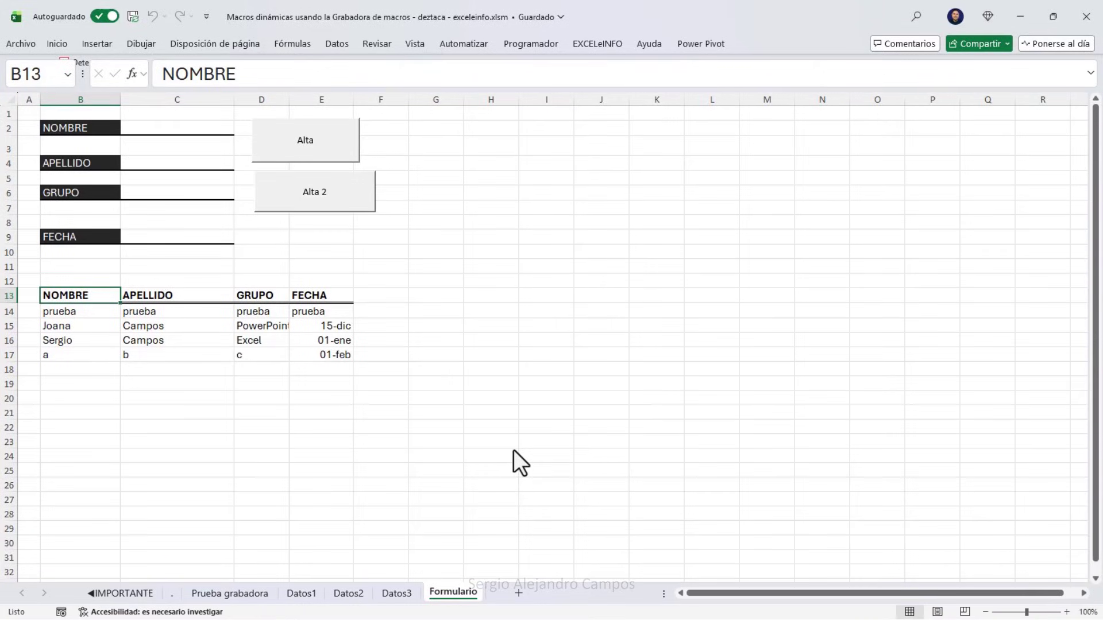
Switch sheets with Ctrl+PageUp/PageDown, ending on Formulario with cell G24 selected.
key(ctrl+Page_Up)
key(ctrl+Page_Up)
key(ctrl+Page_Up)
key(ctrl+Page_Up)
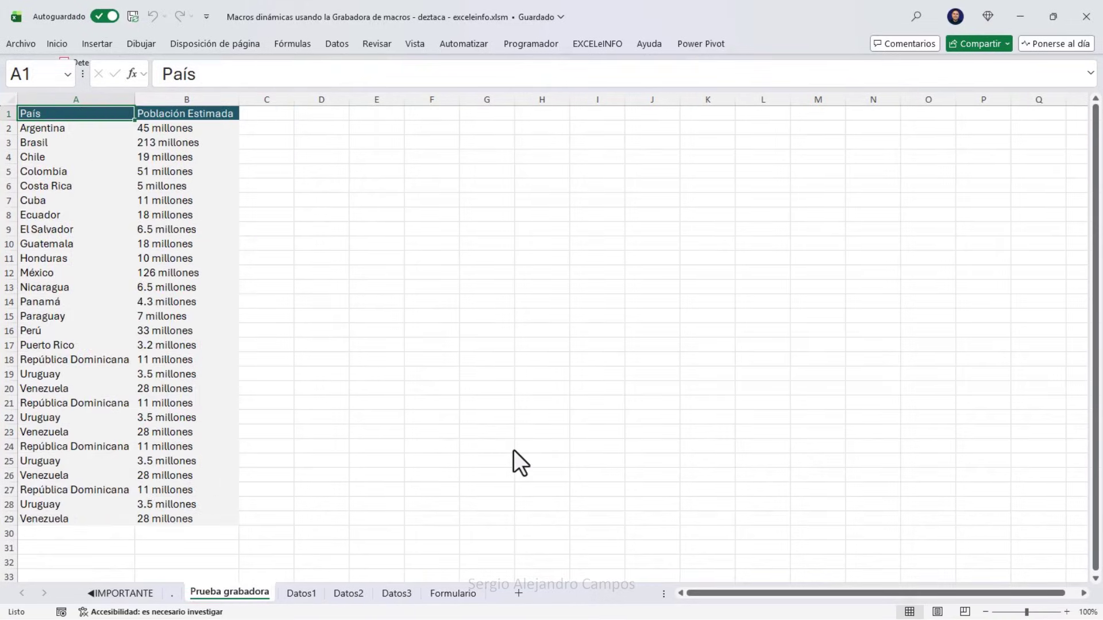
key(ctrl+Page_Down)
key(ctrl+Page_Down)
key(ctrl+Page_Down)
key(ctrl+Page_Down)
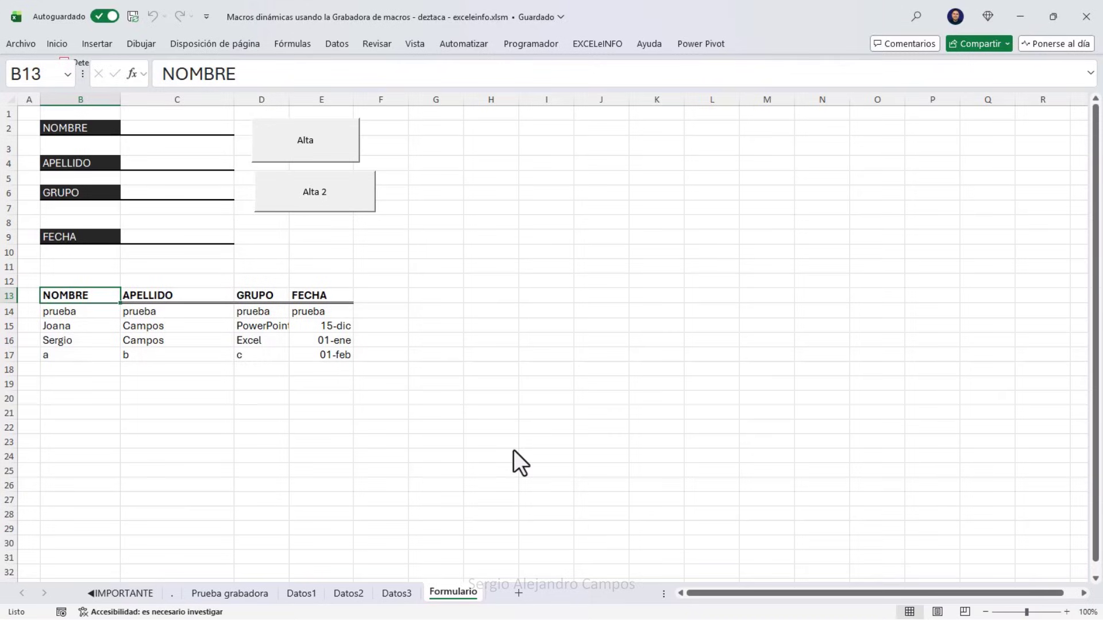
click(436, 456)
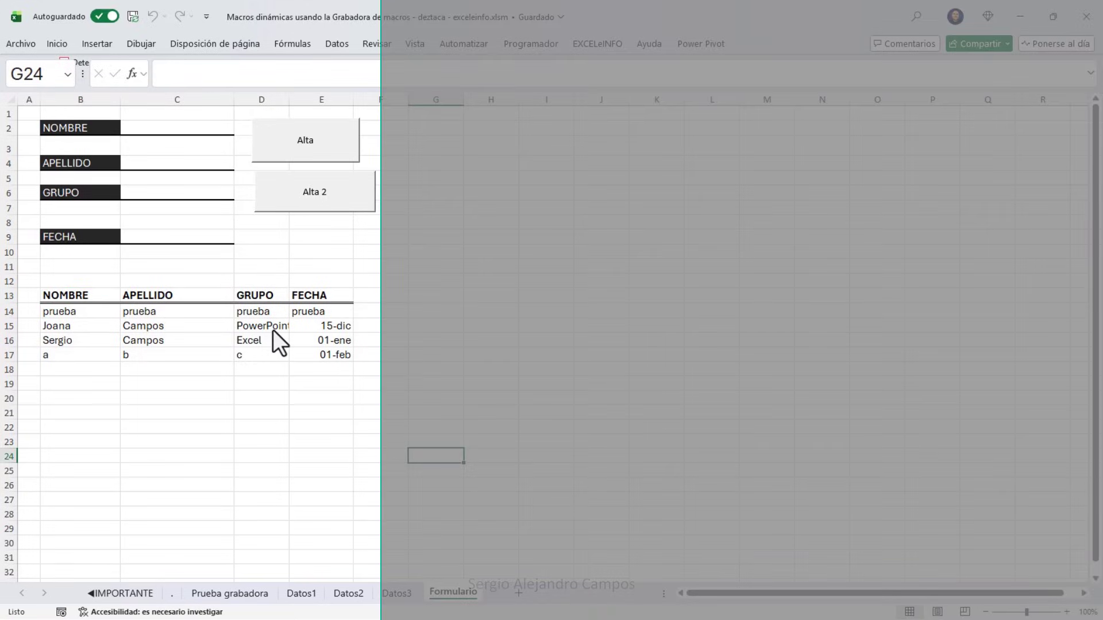